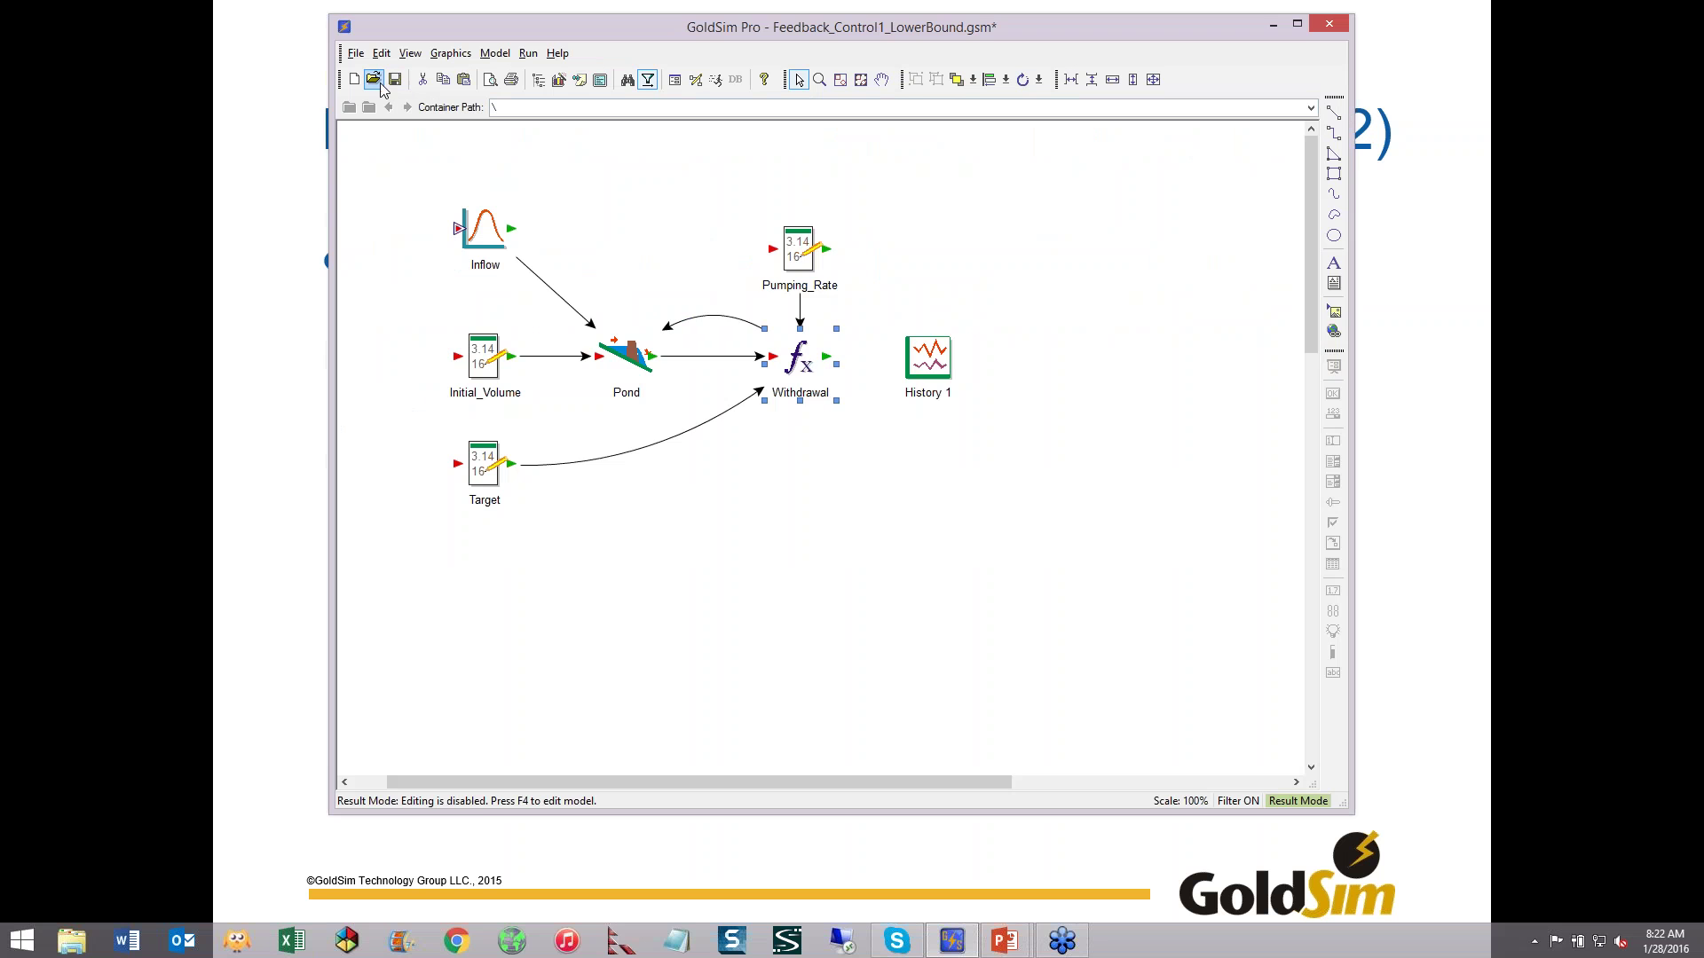
- Open the model file Feedback_Control2_VariableSpeed.gsm
double_click(1003, 386)
click(888, 463)
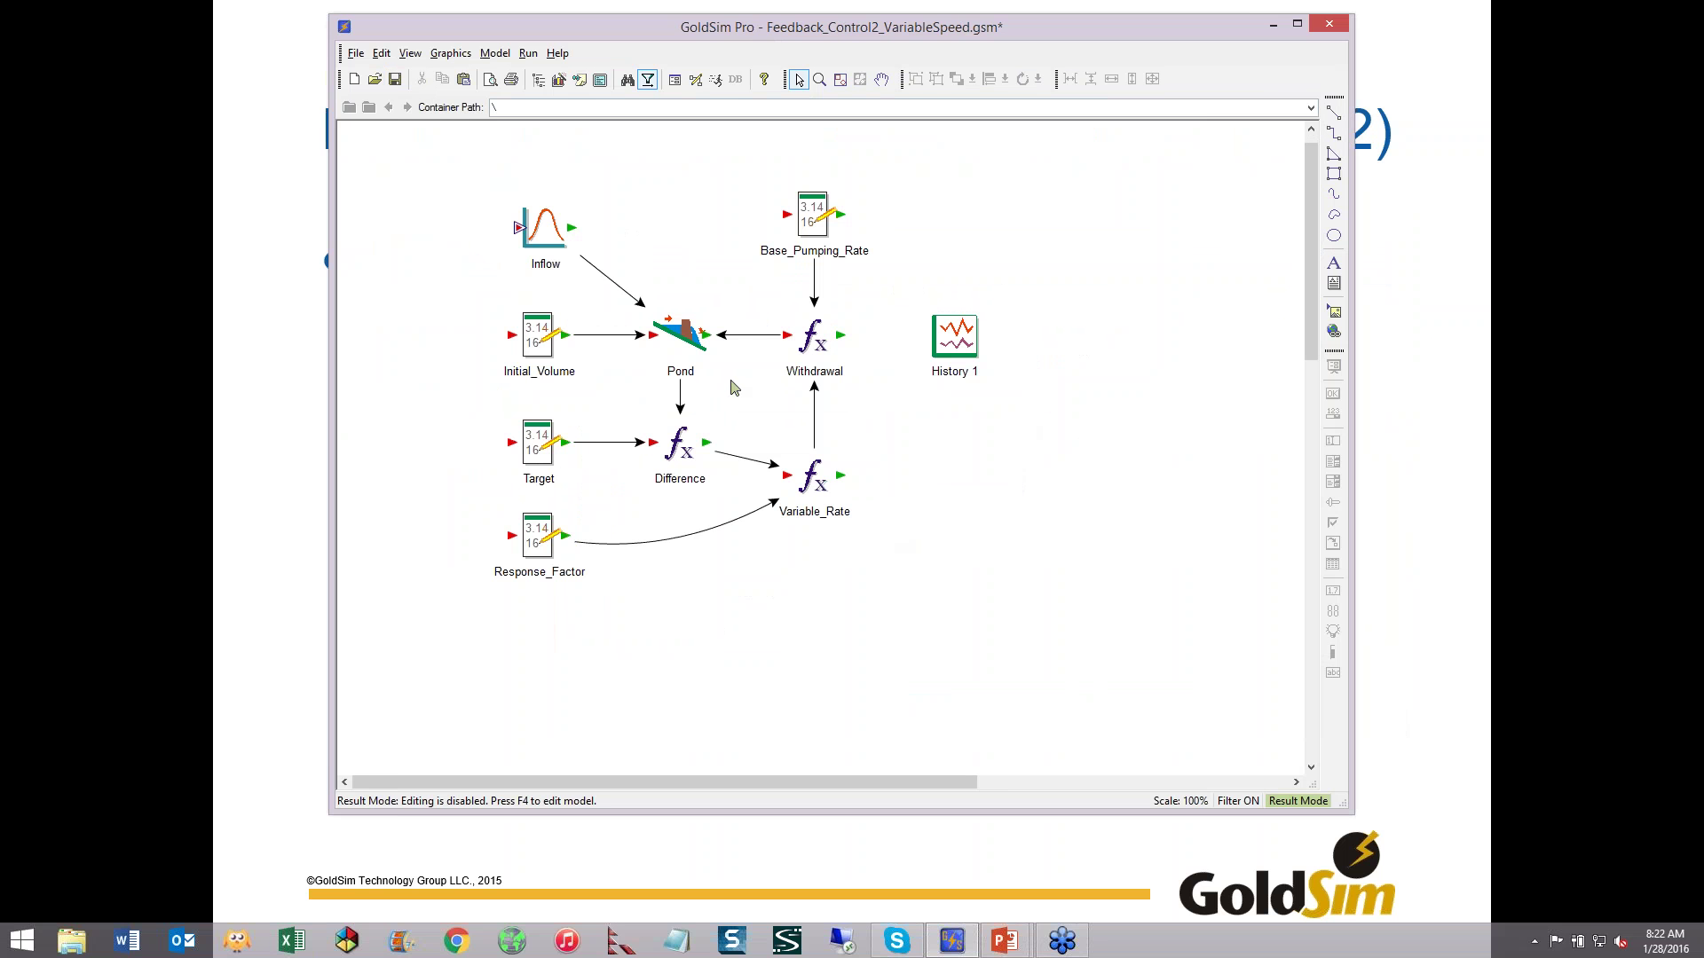
- Check the Pond and Target elements and examine the equation of the Difference expression
mouse_move(690, 343)
mouse_move(534, 447)
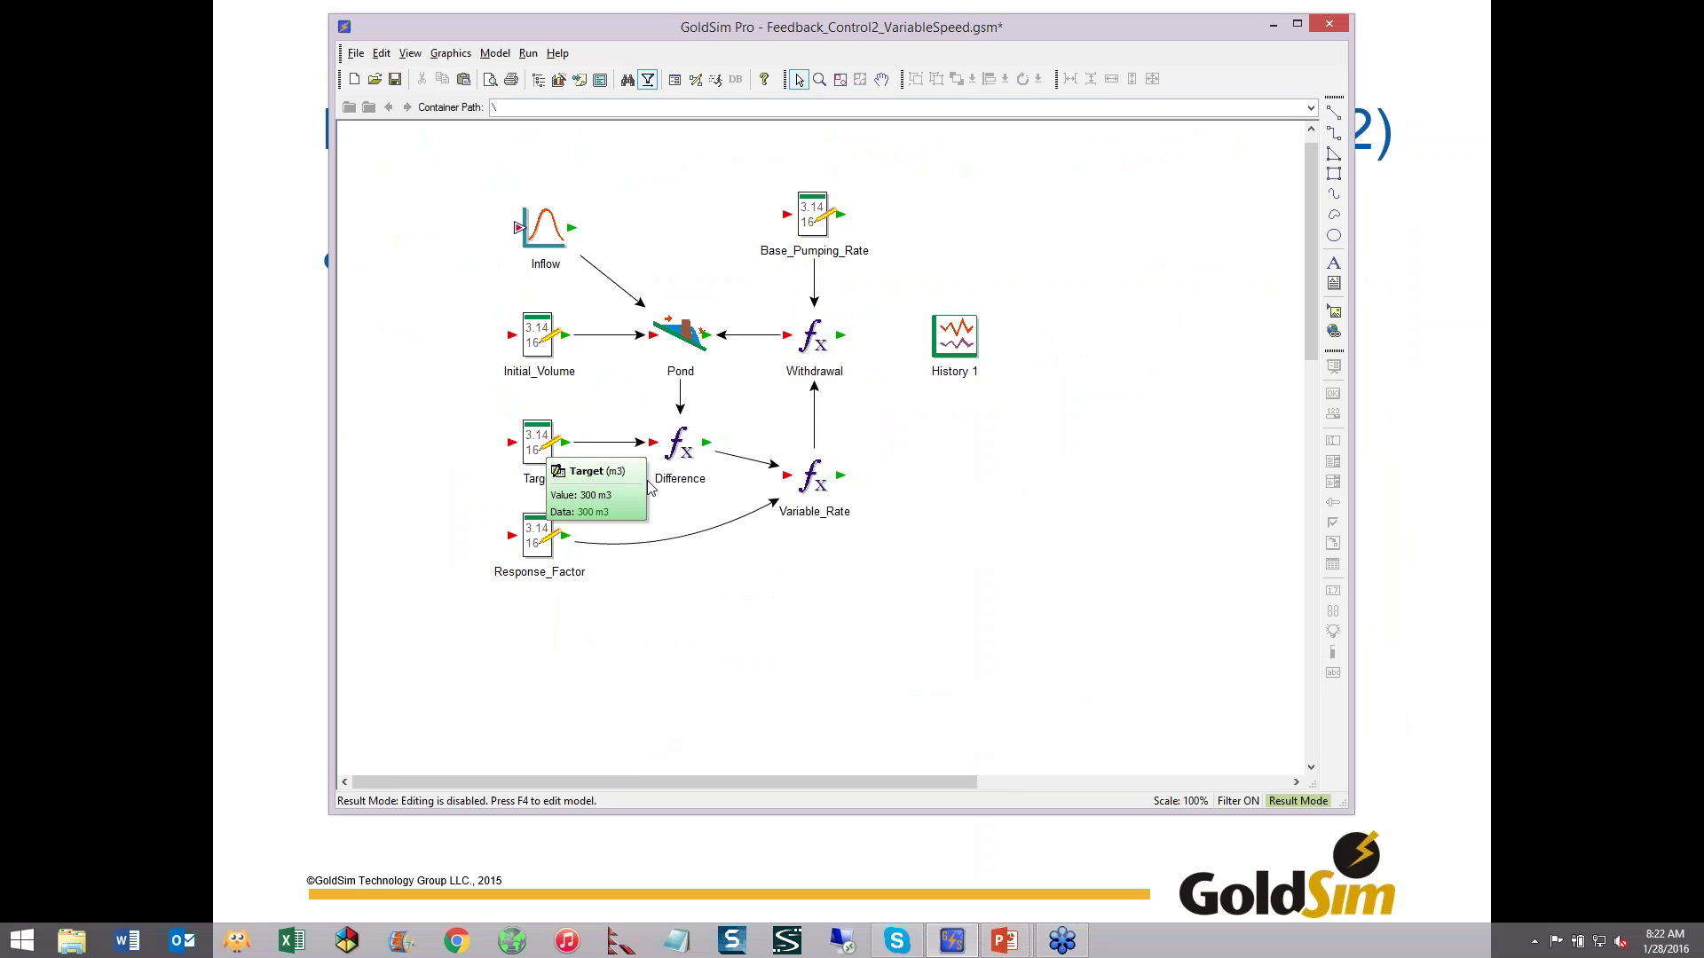
double_click(679, 444)
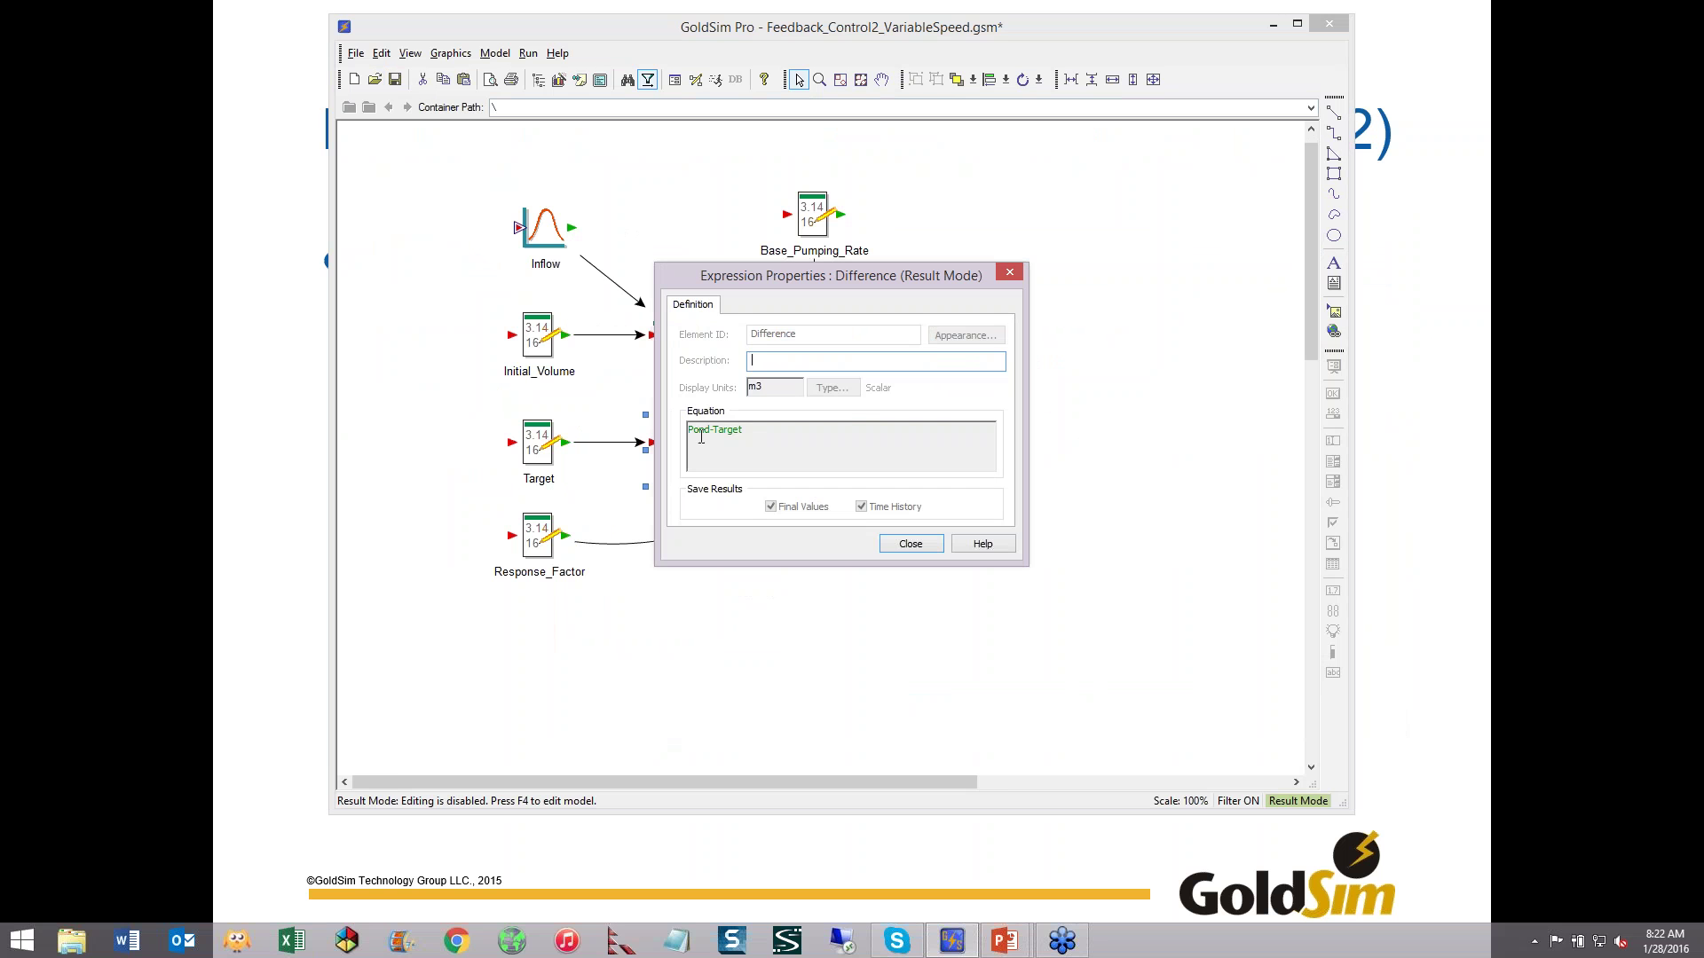
mouse_move(701, 434)
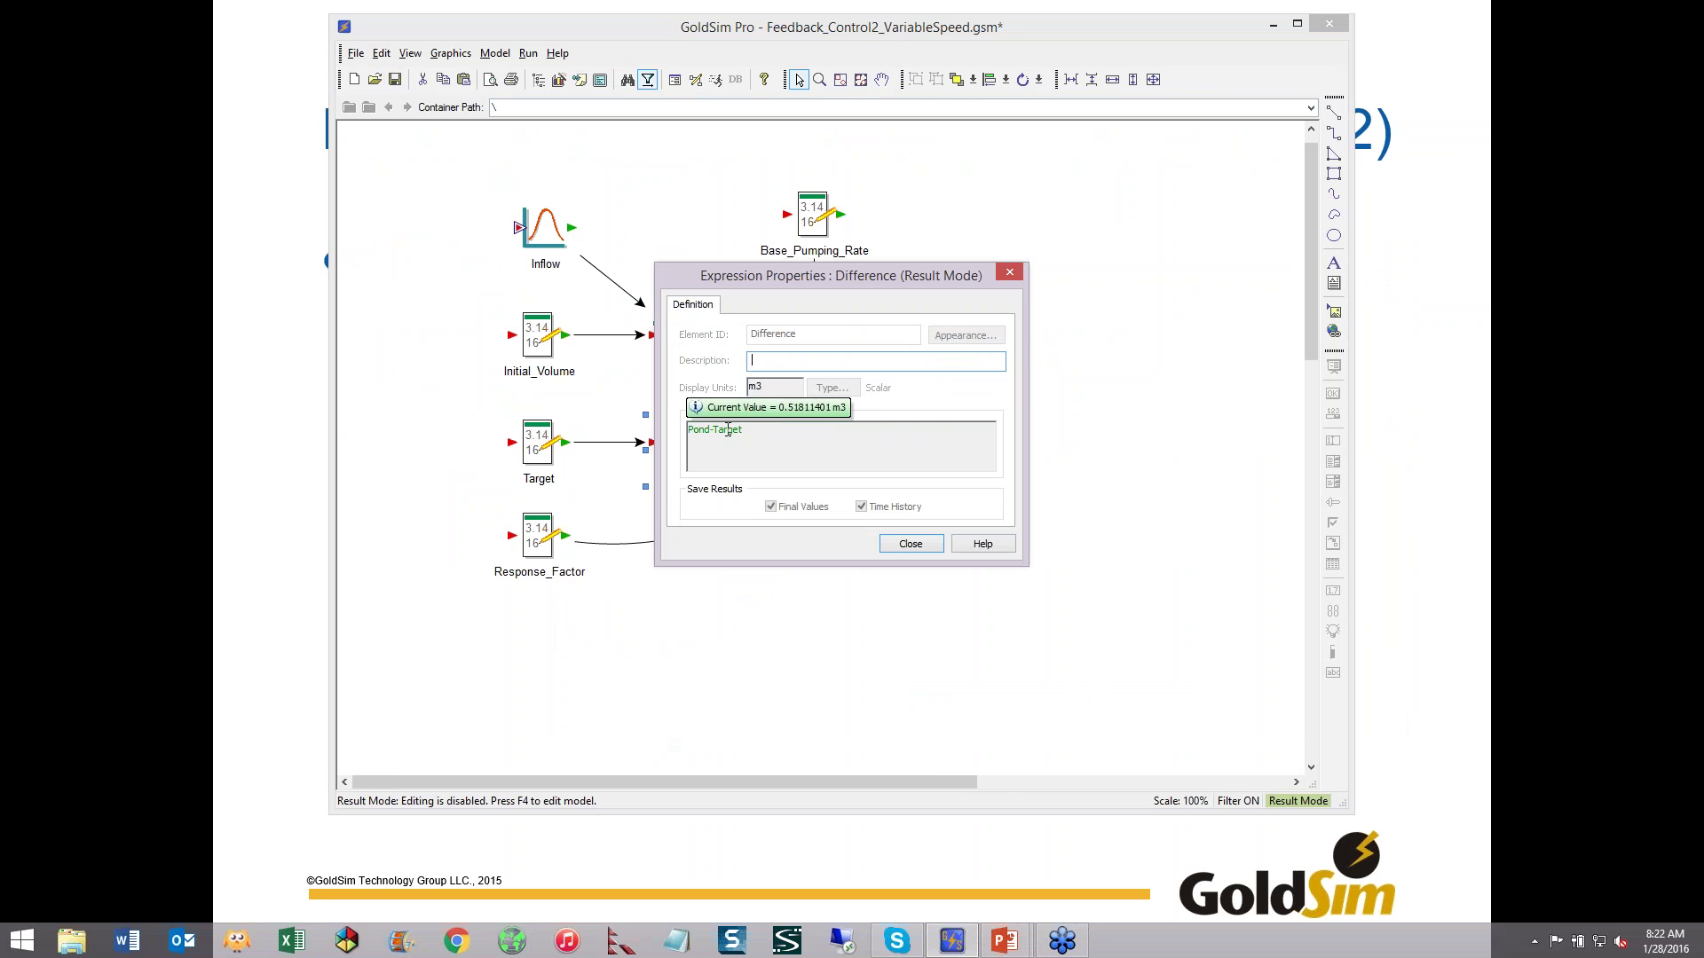
click(908, 545)
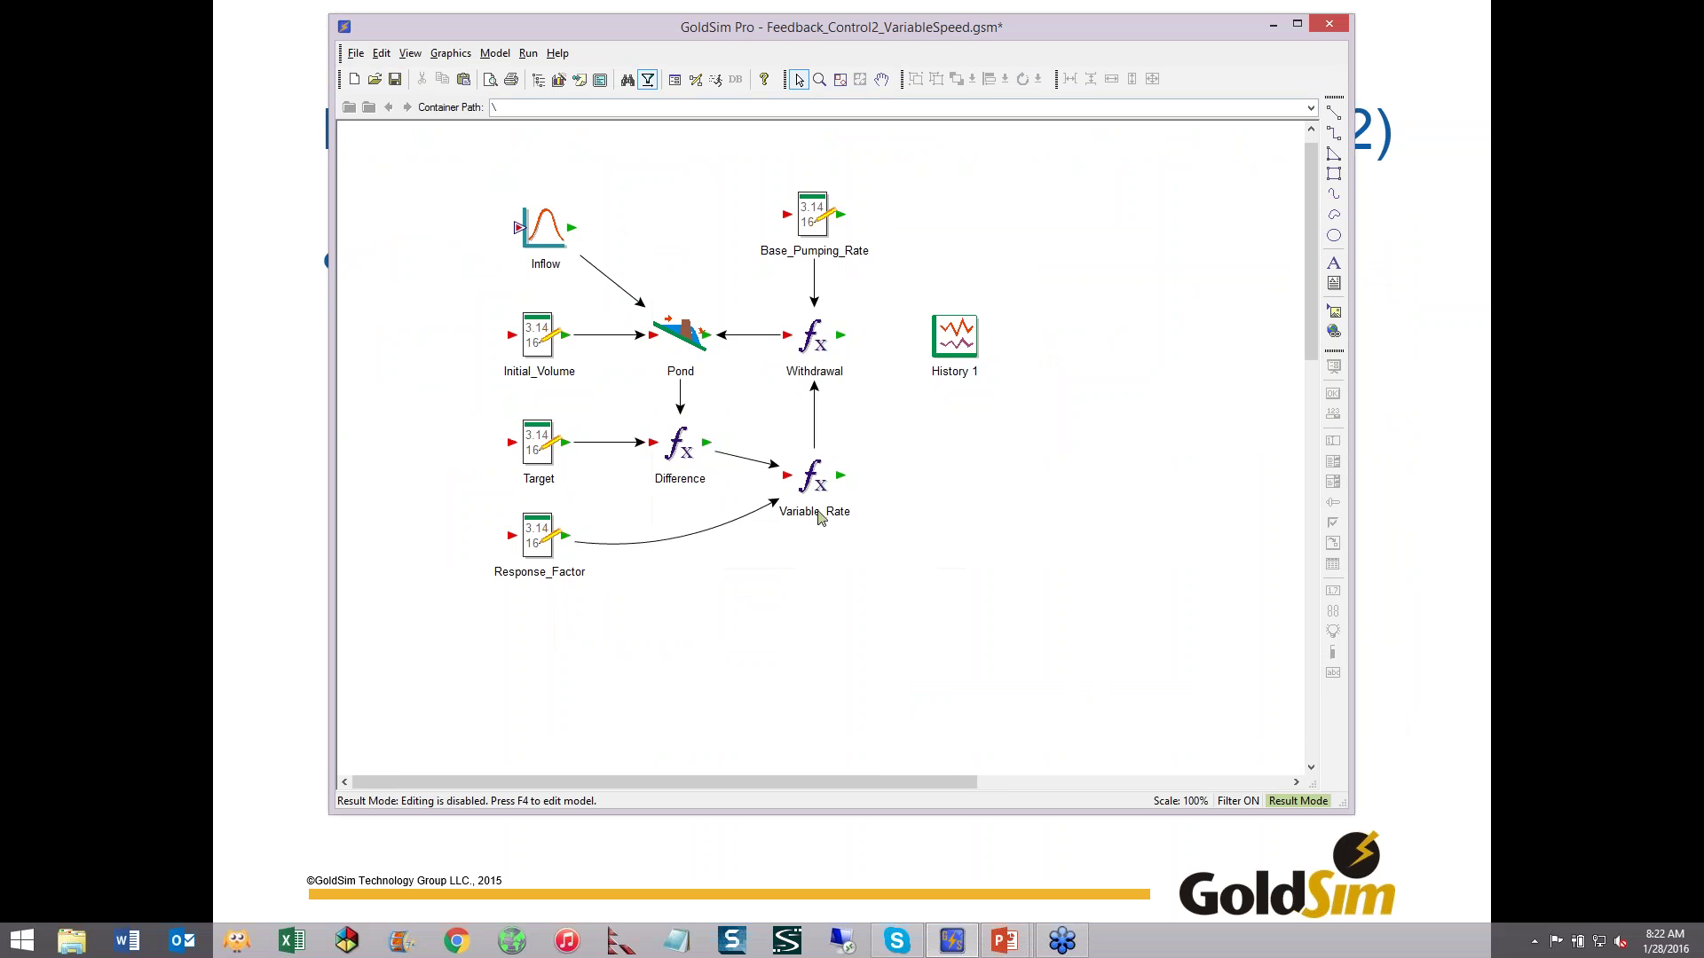
- Examine how the Variable_Rate expression is calculated from Difference and Response_Factor
mouse_move(815, 488)
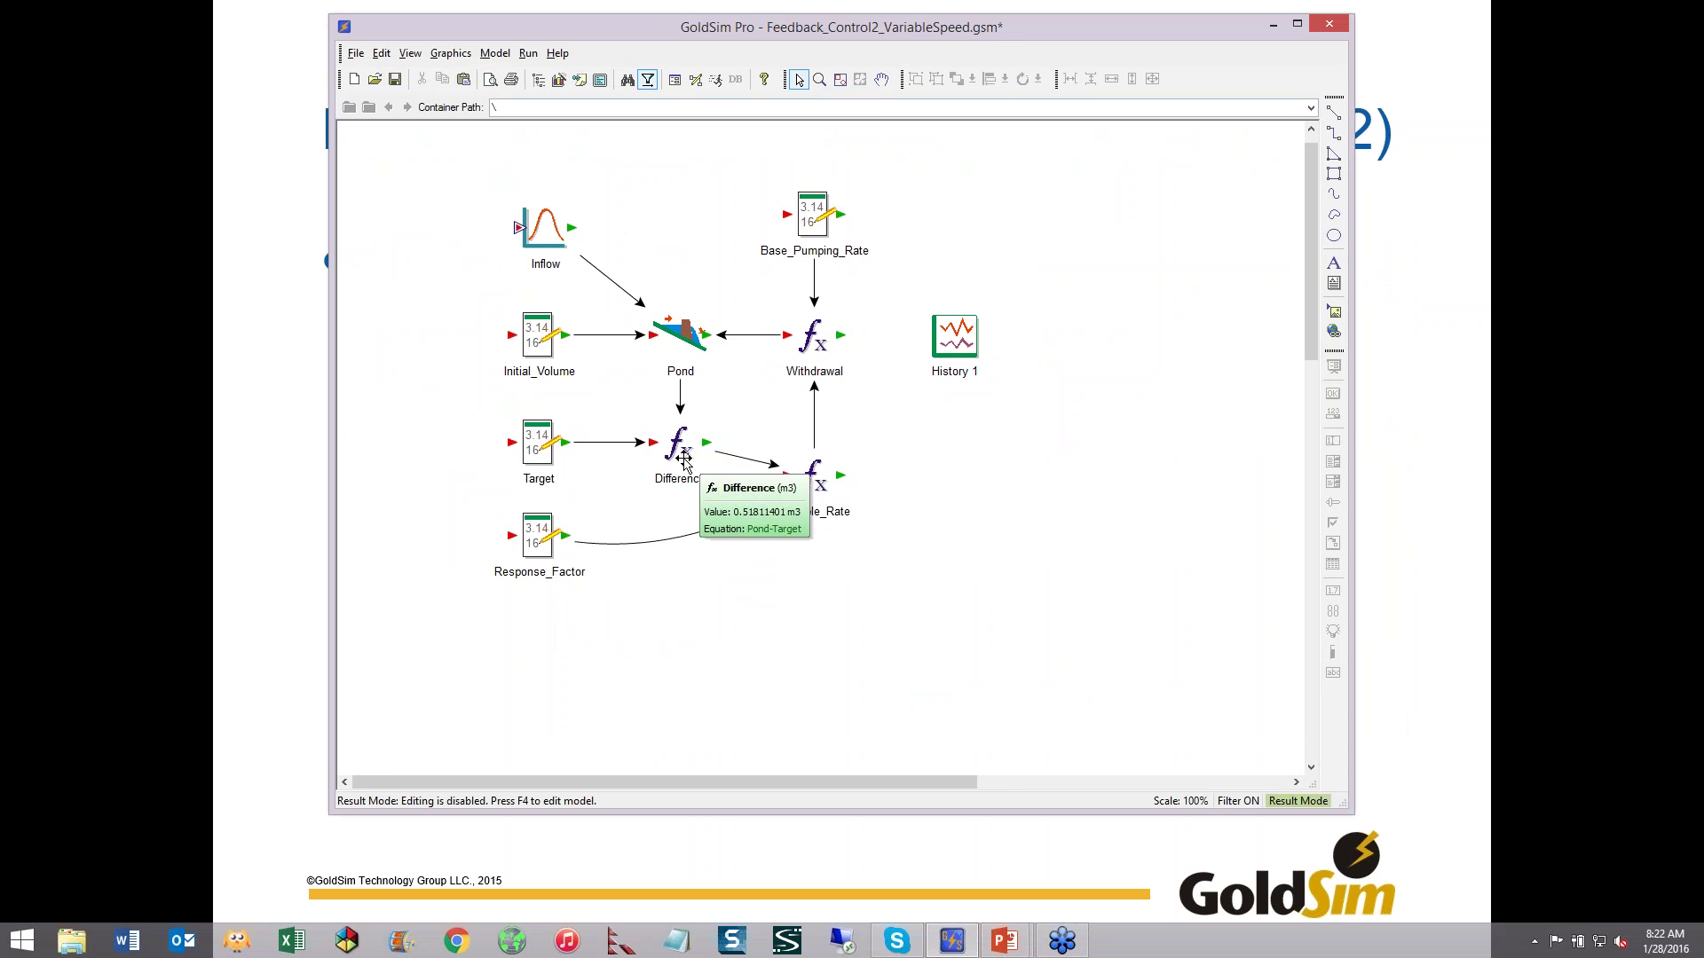
double_click(816, 493)
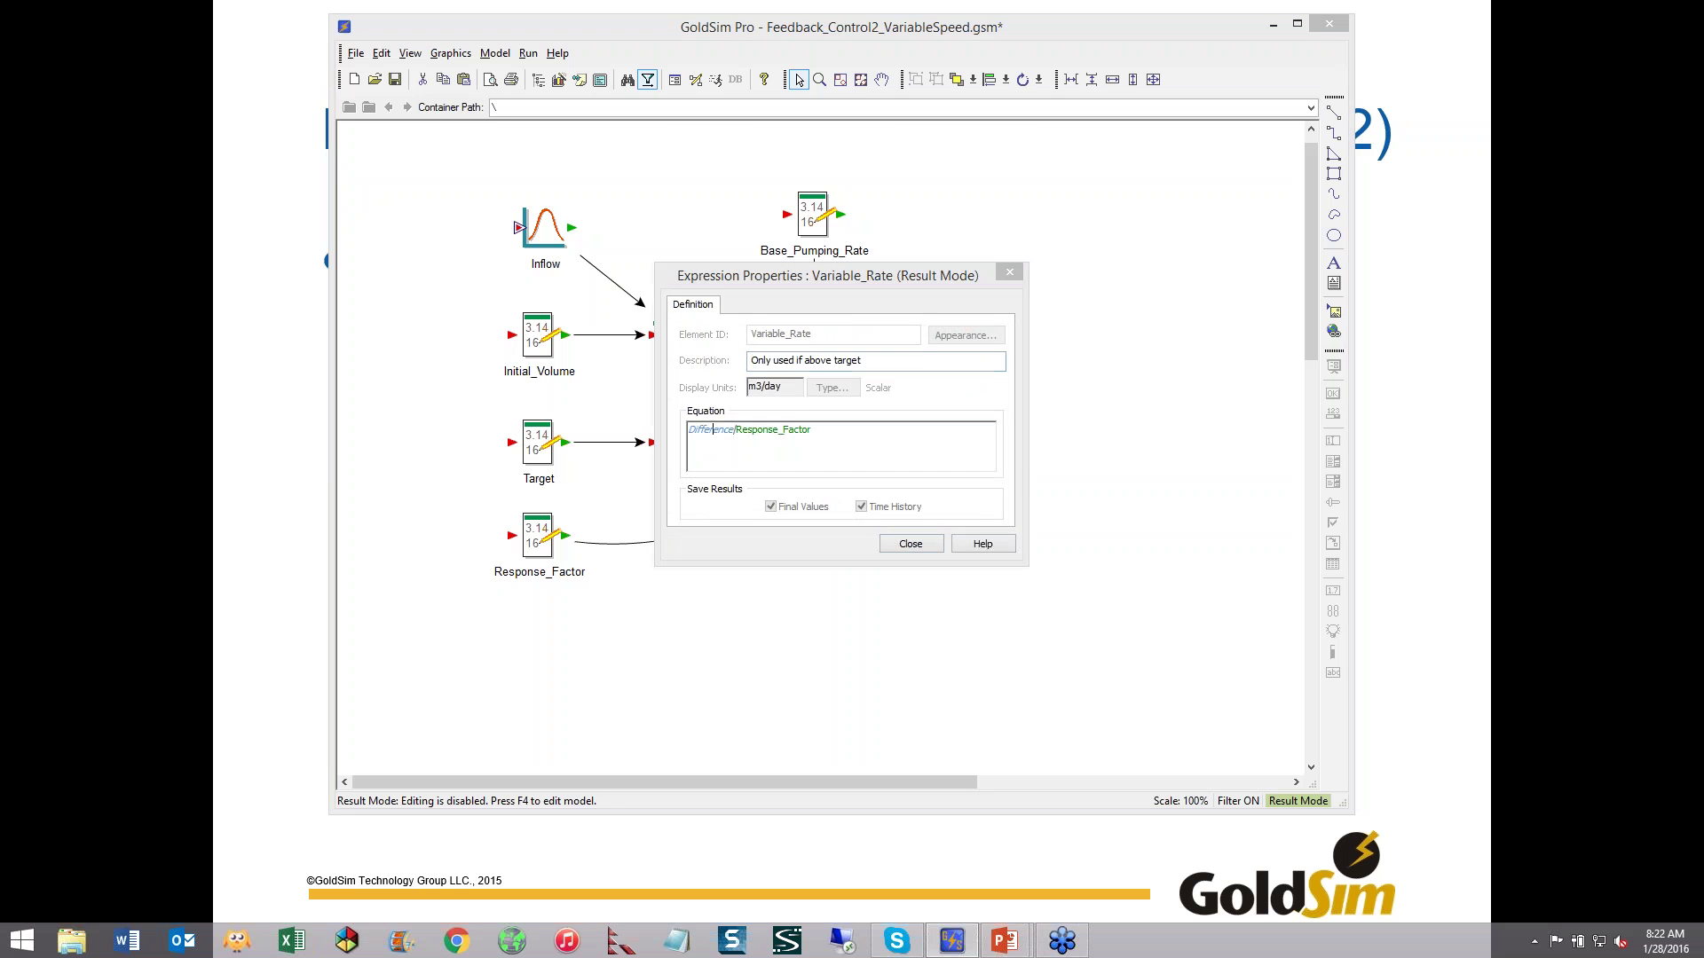
mouse_move(721, 421)
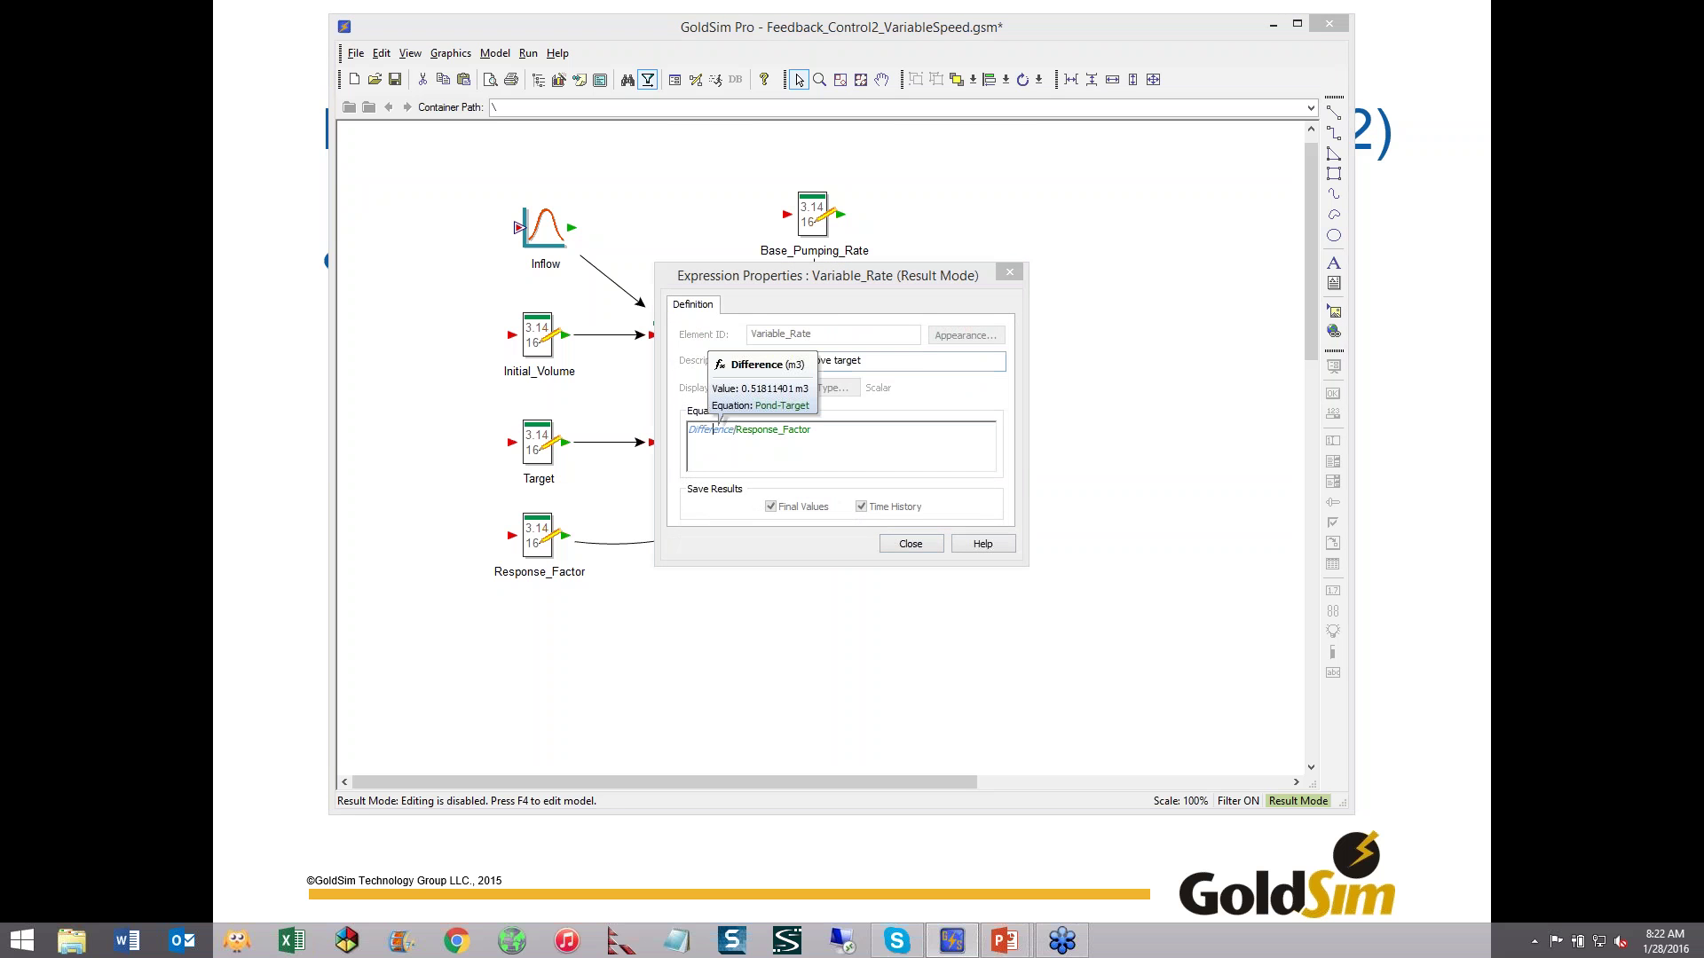
click(905, 544)
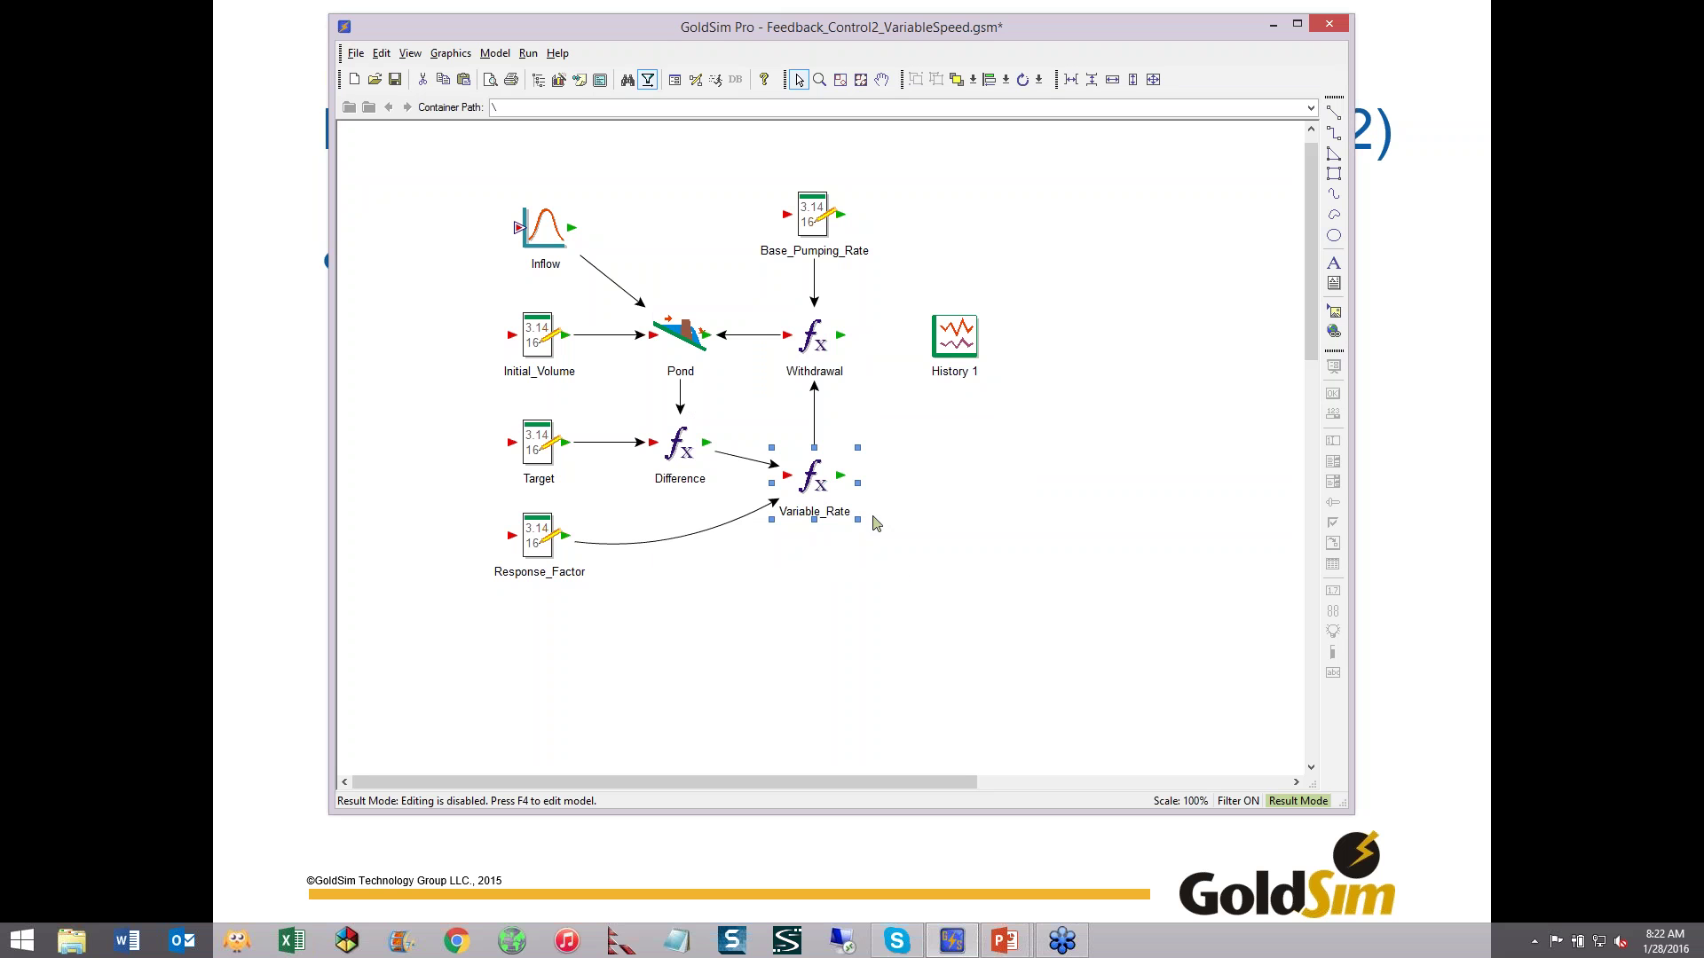
- Examine the Withdrawal expression's equation alongside the model diagram
double_click(815, 336)
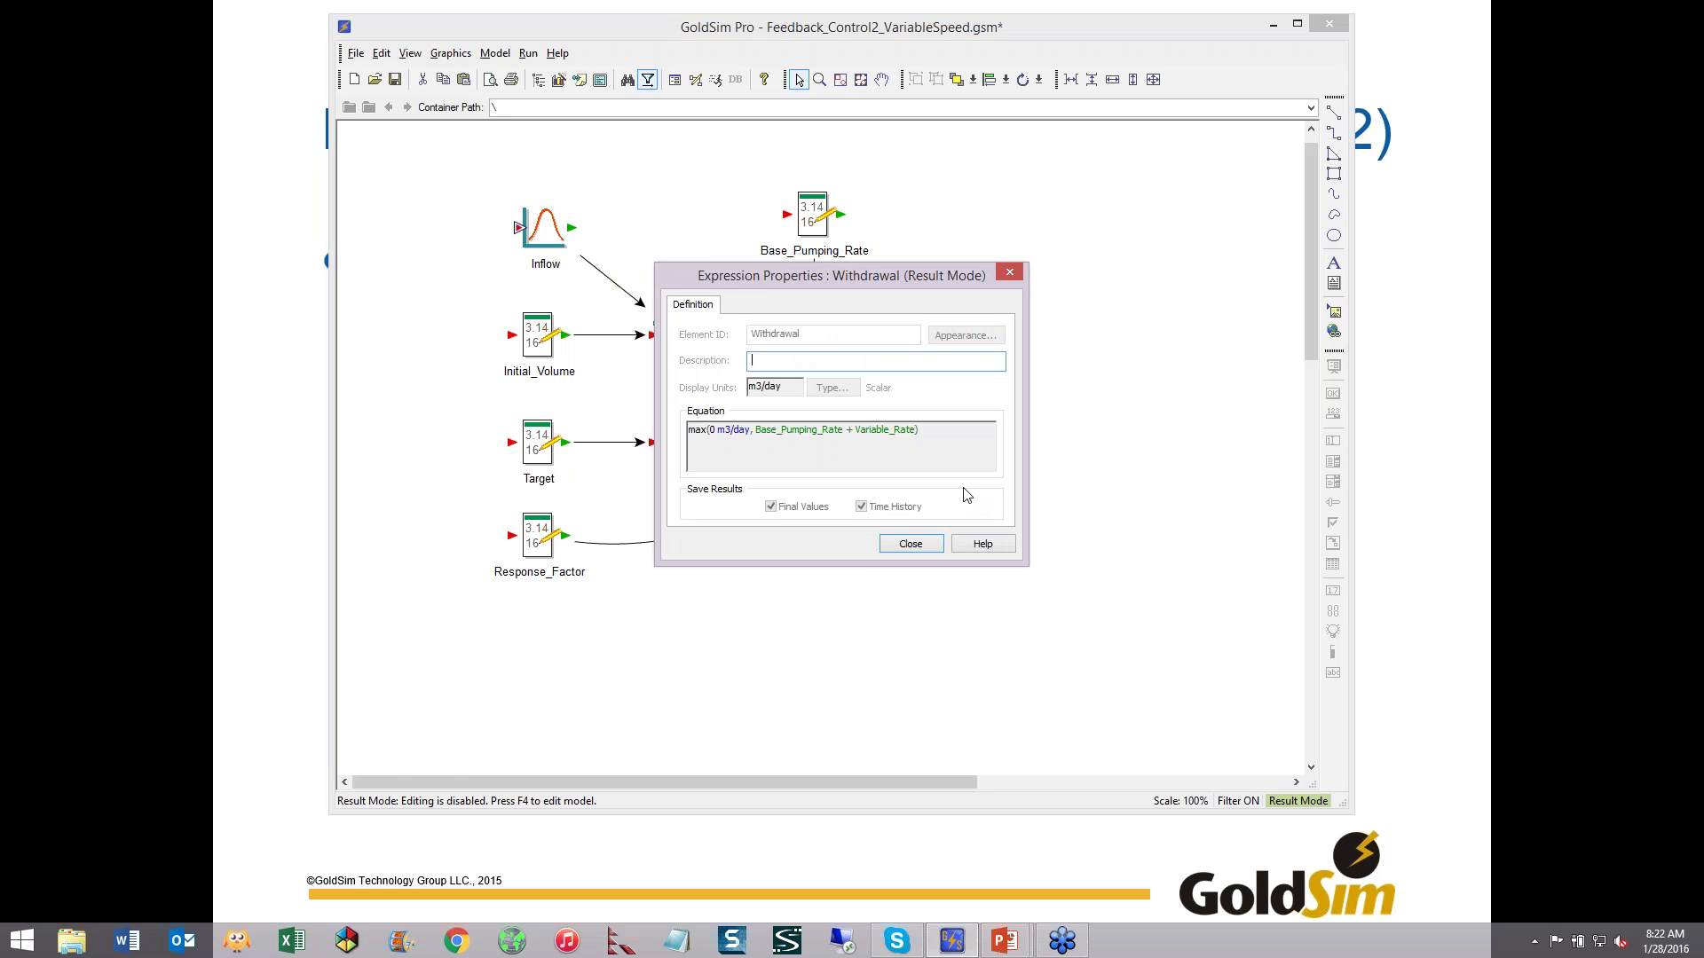
drag(869, 279, 1102, 259)
mouse_move(1124, 427)
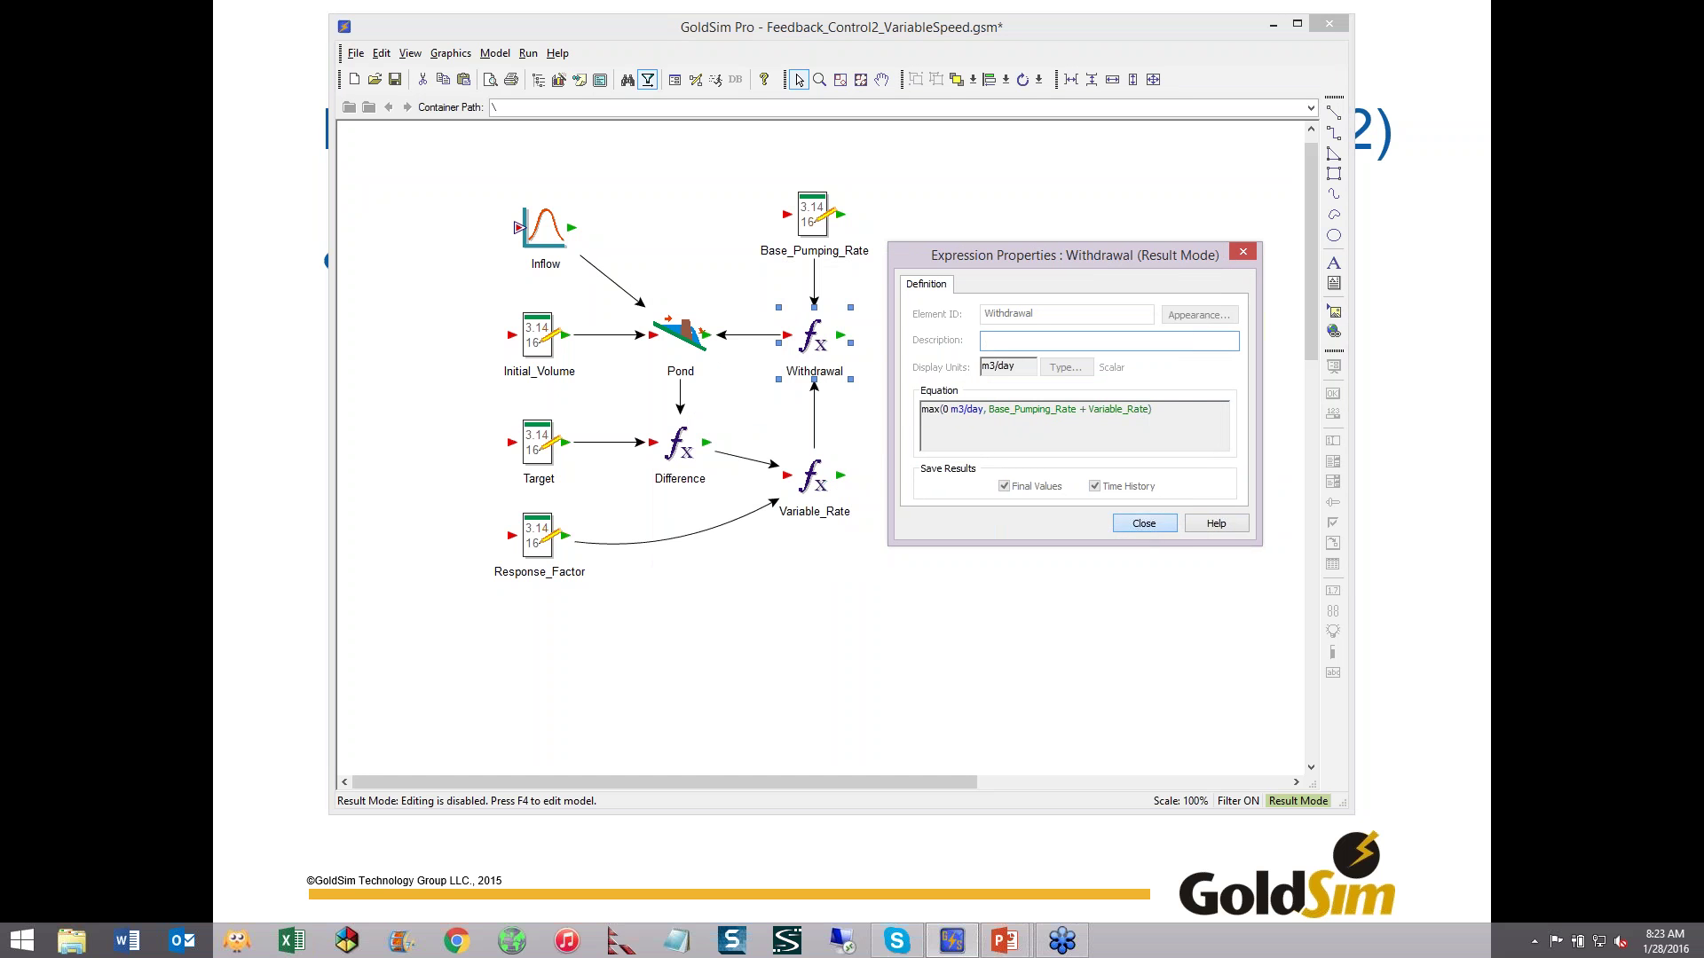
click(1145, 523)
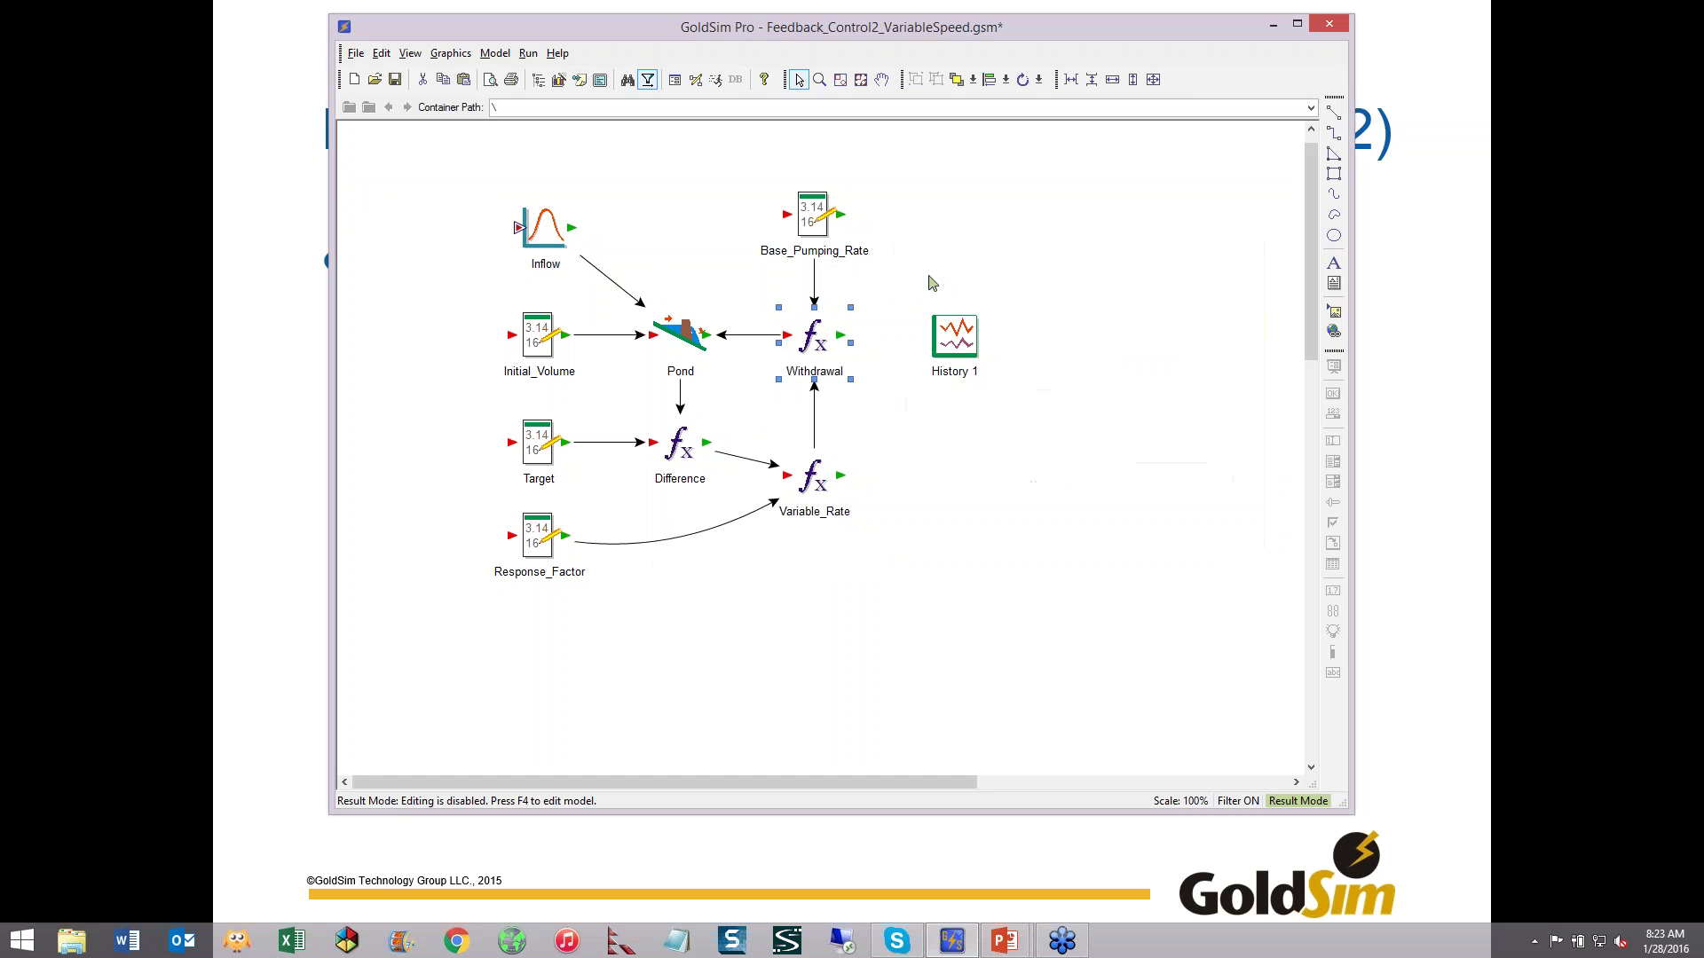
- Rerun the variable-speed simulation and inspect the pond volume and pumping rate over time in the History 1 chart
click(716, 80)
click(930, 460)
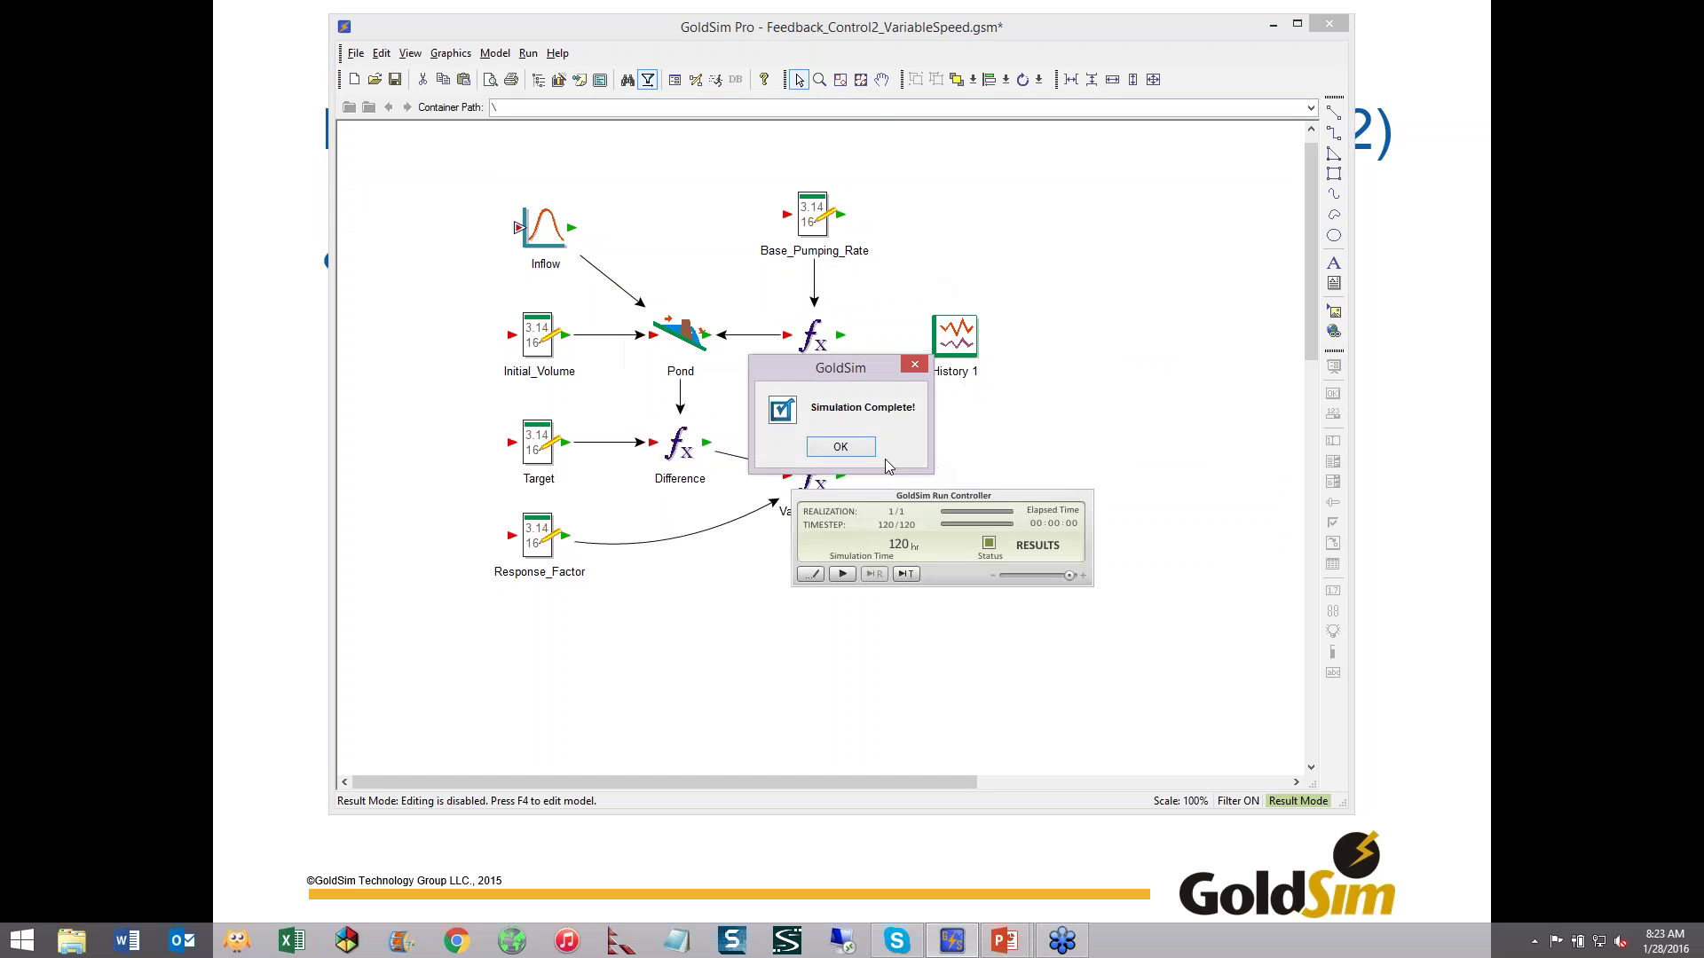
click(838, 451)
double_click(957, 338)
drag(1211, 332, 839, 173)
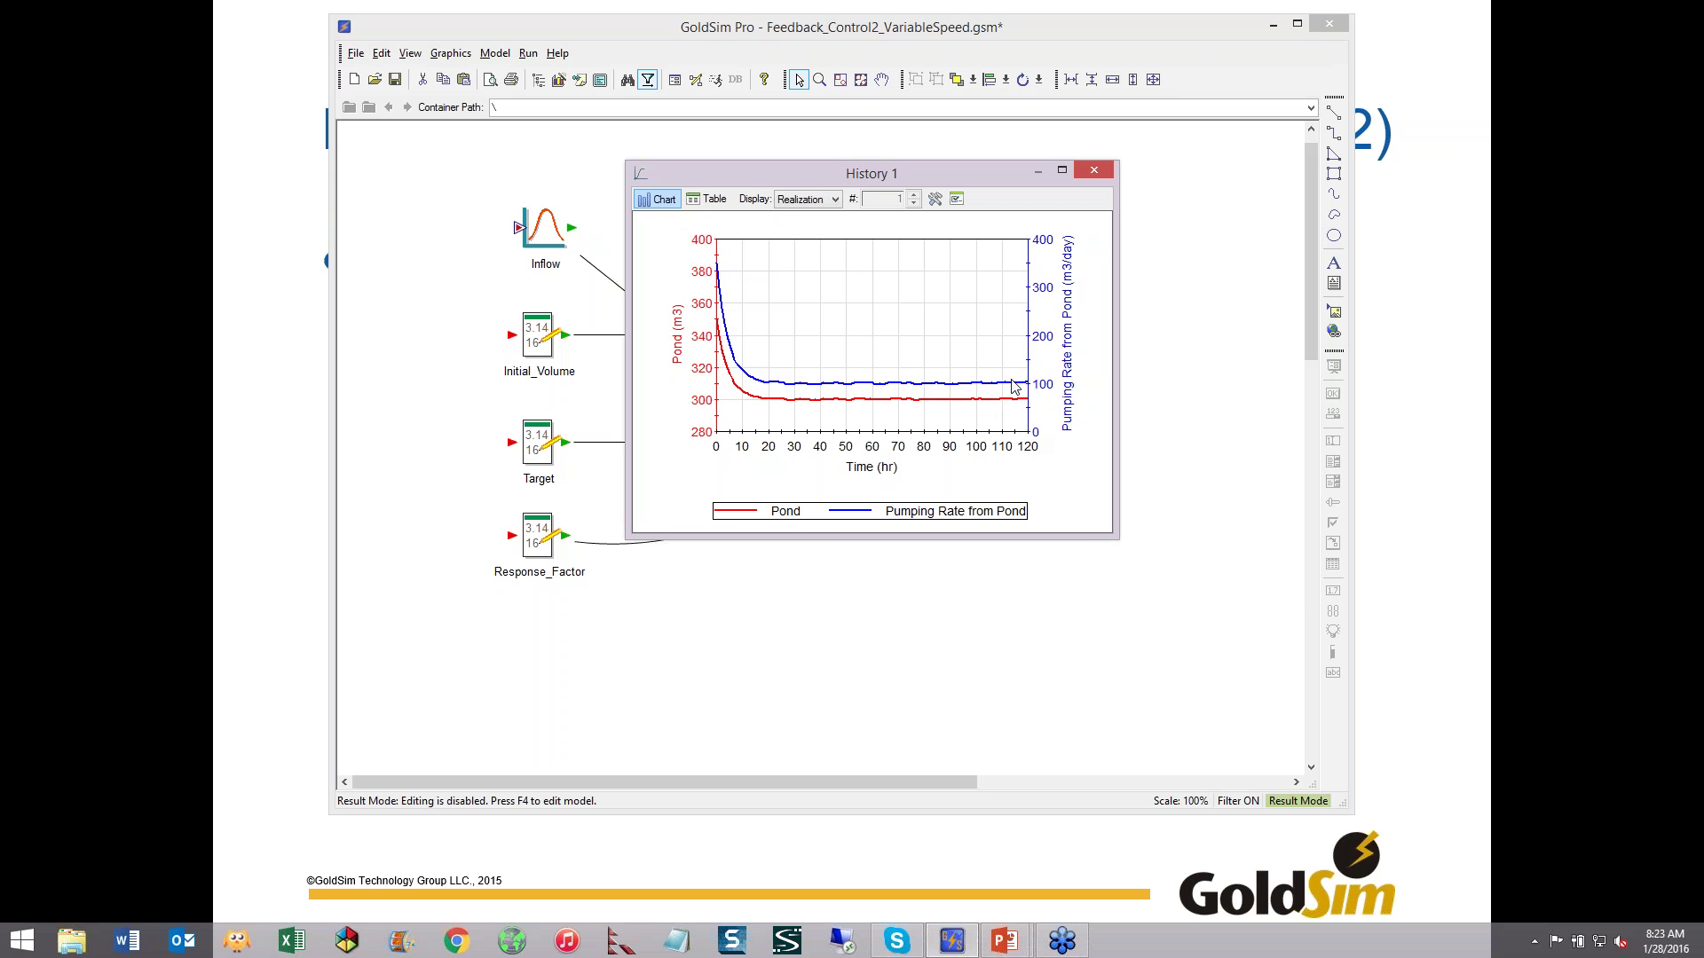
mouse_move(1015, 385)
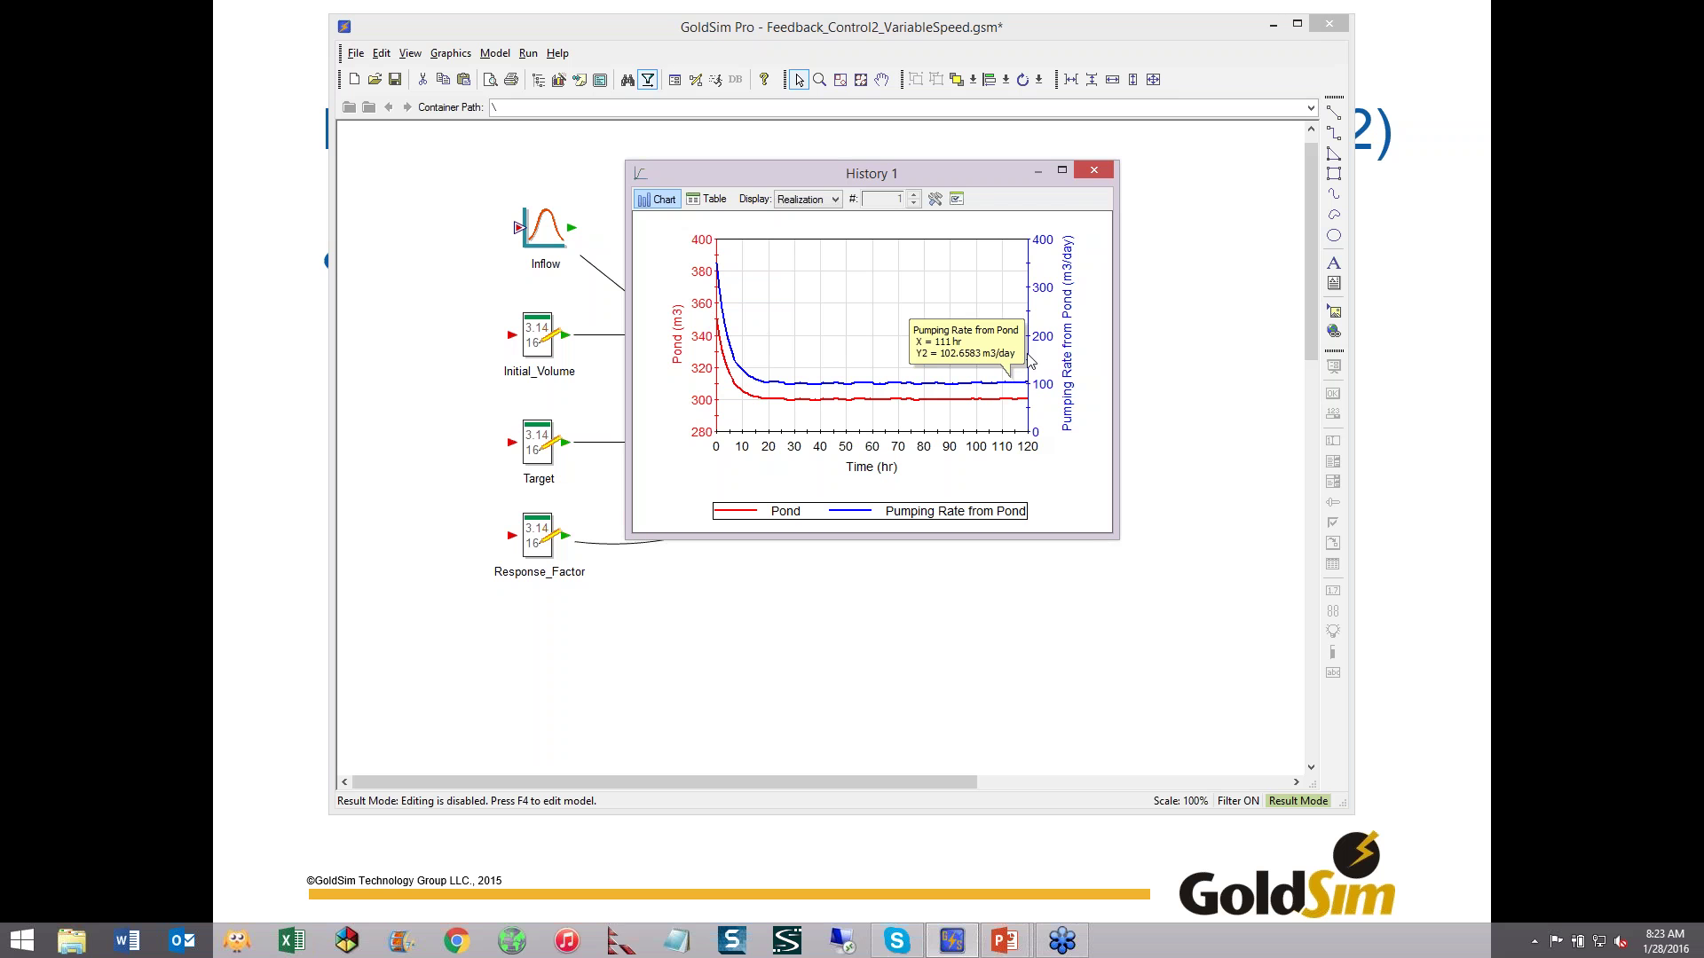
click(1099, 177)
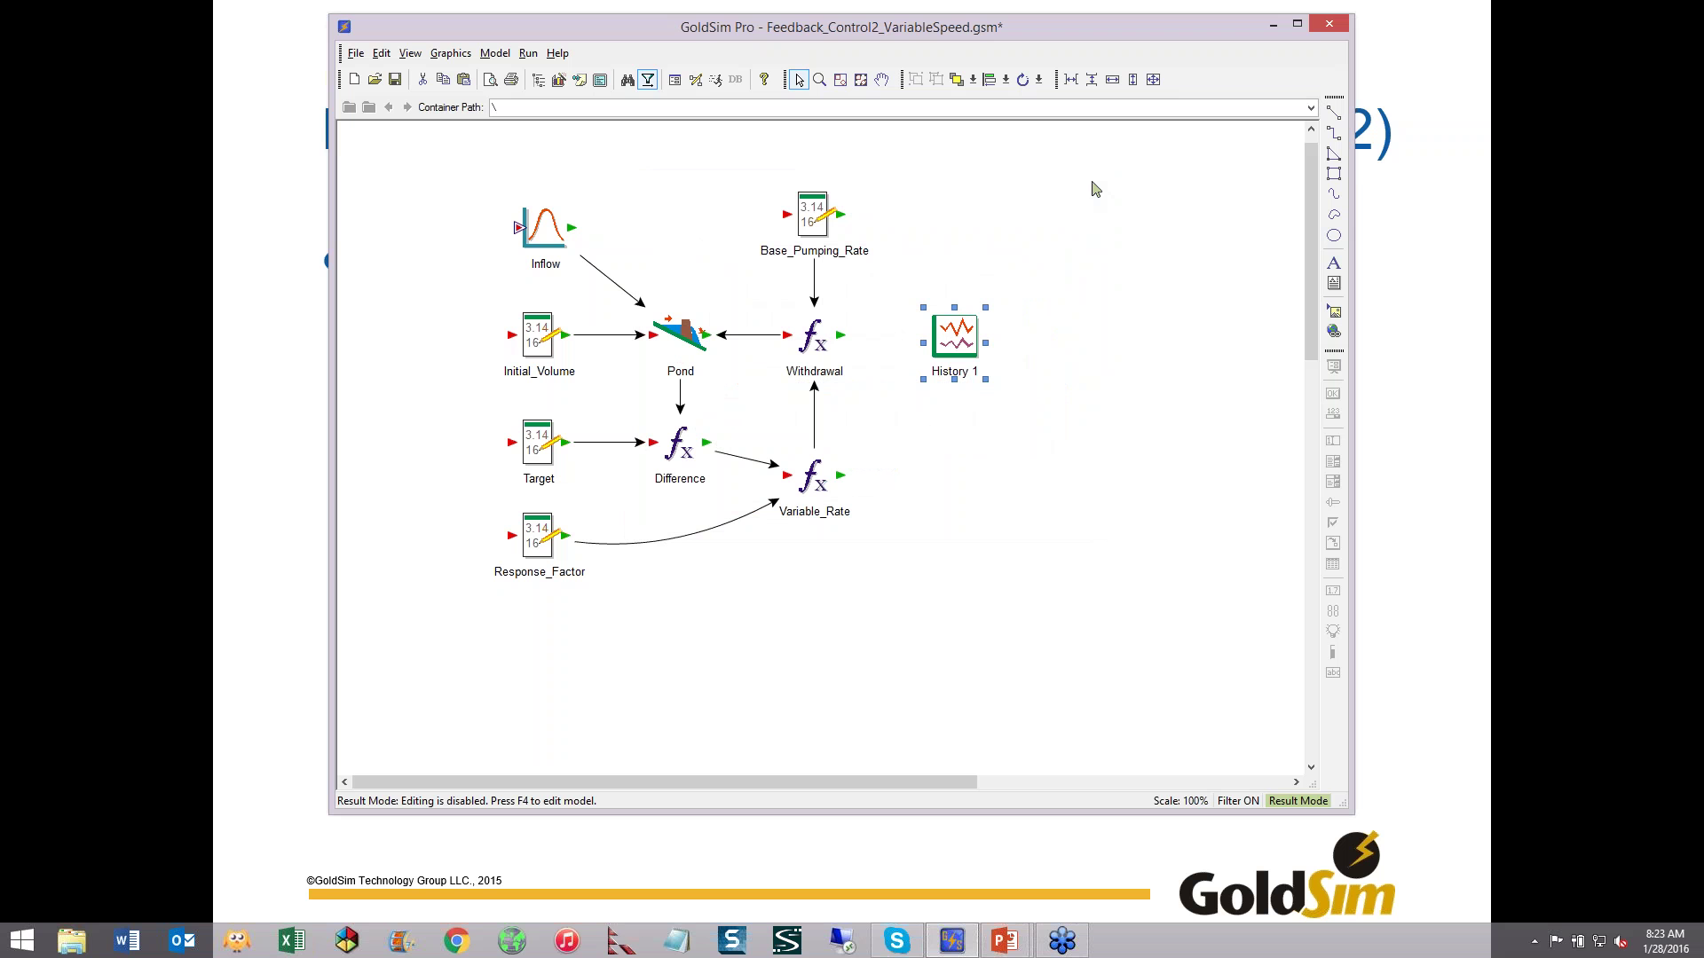
- Switch to the PowerPoint slide show and reveal the remaining points on the "Managing a Reservoir to a Target (Take 2)" slide
key(alt+Tab)
click(891, 503)
click(883, 506)
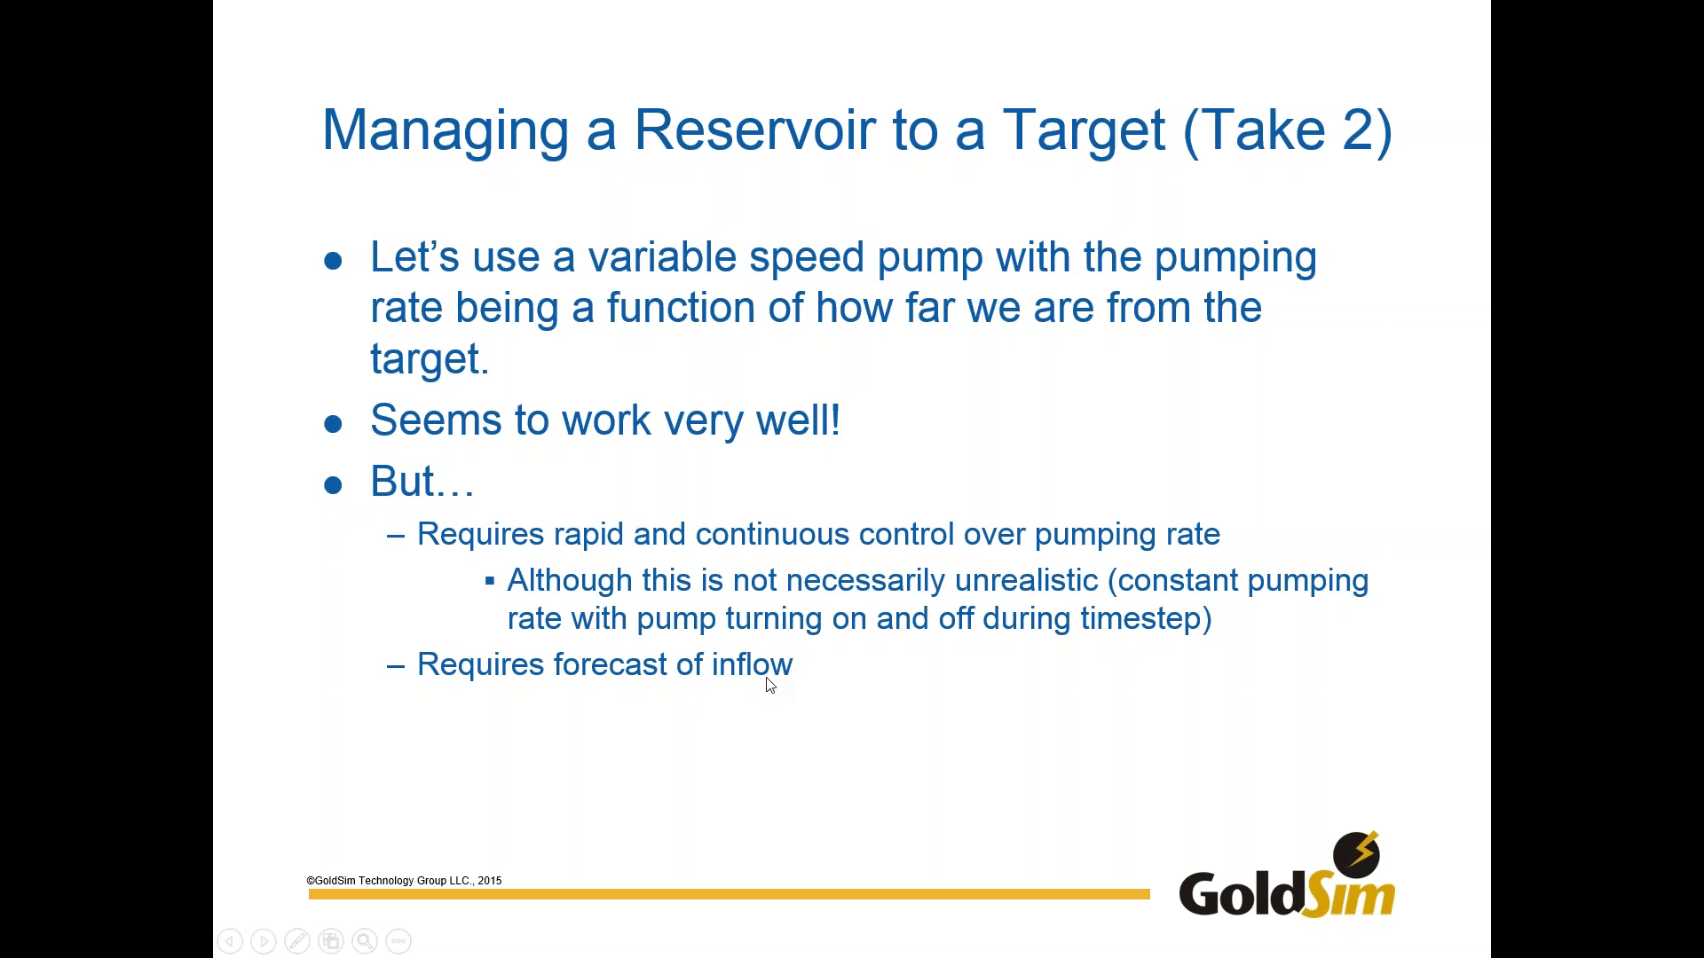
- Switch back to GoldSim and check how Base_Pumping_Rate is used in the Withdrawal equation
key(alt+Tab)
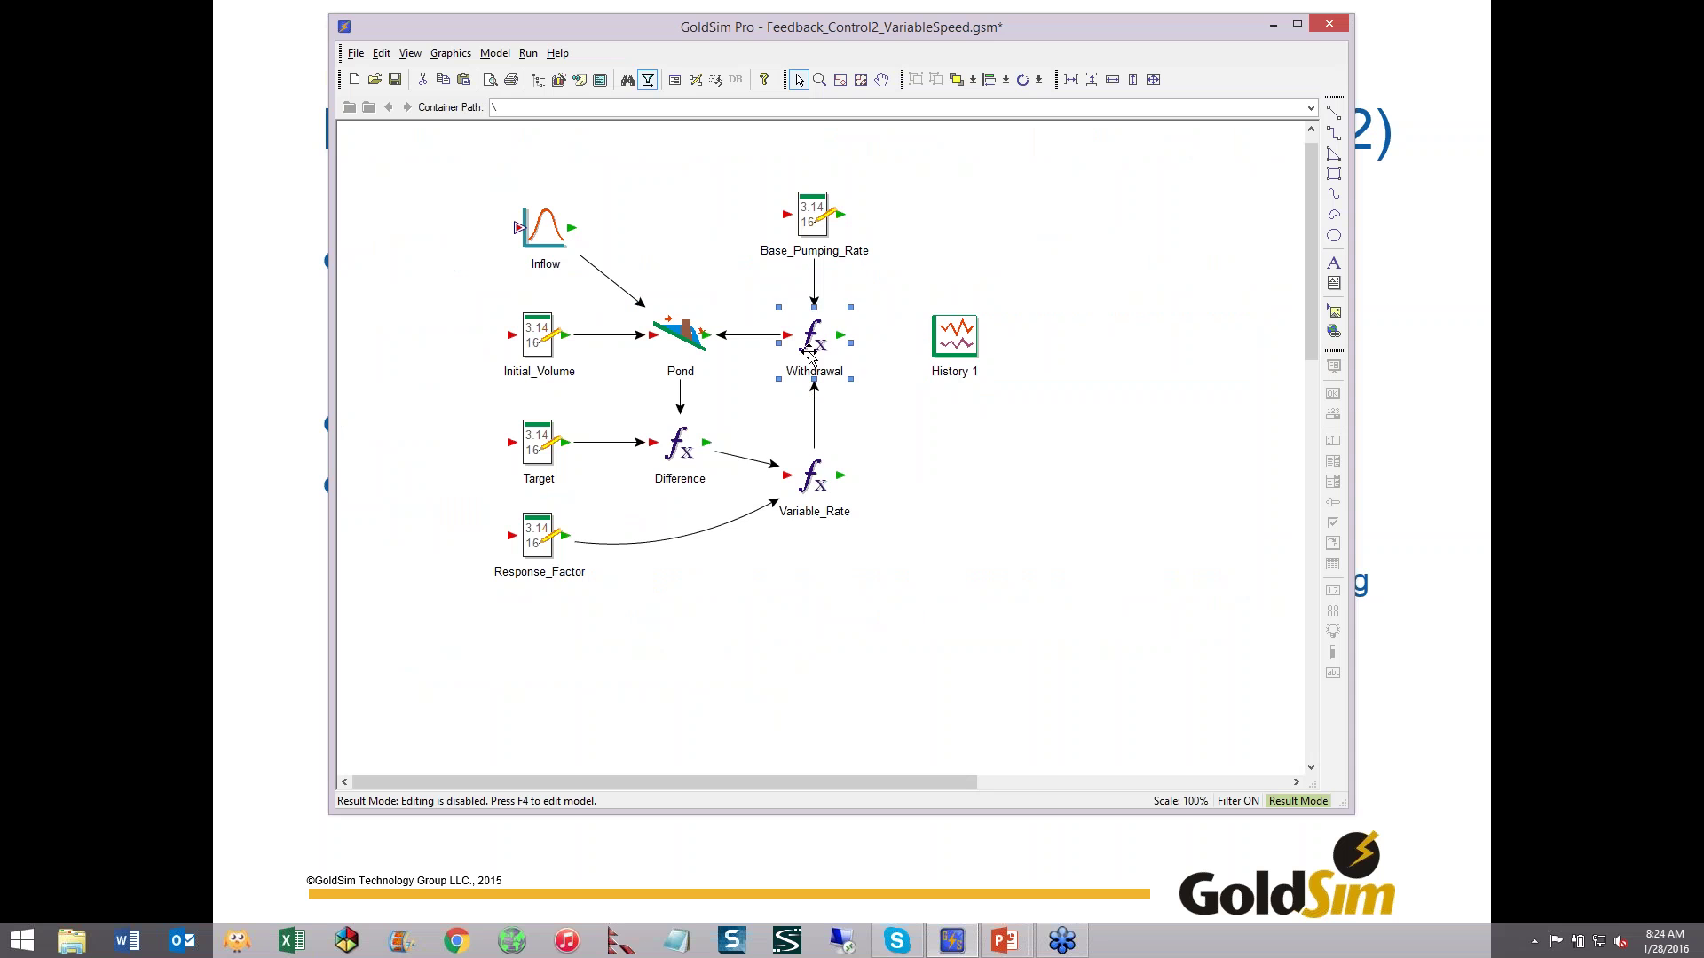
double_click(809, 355)
drag(860, 277, 1106, 241)
mouse_move(1120, 404)
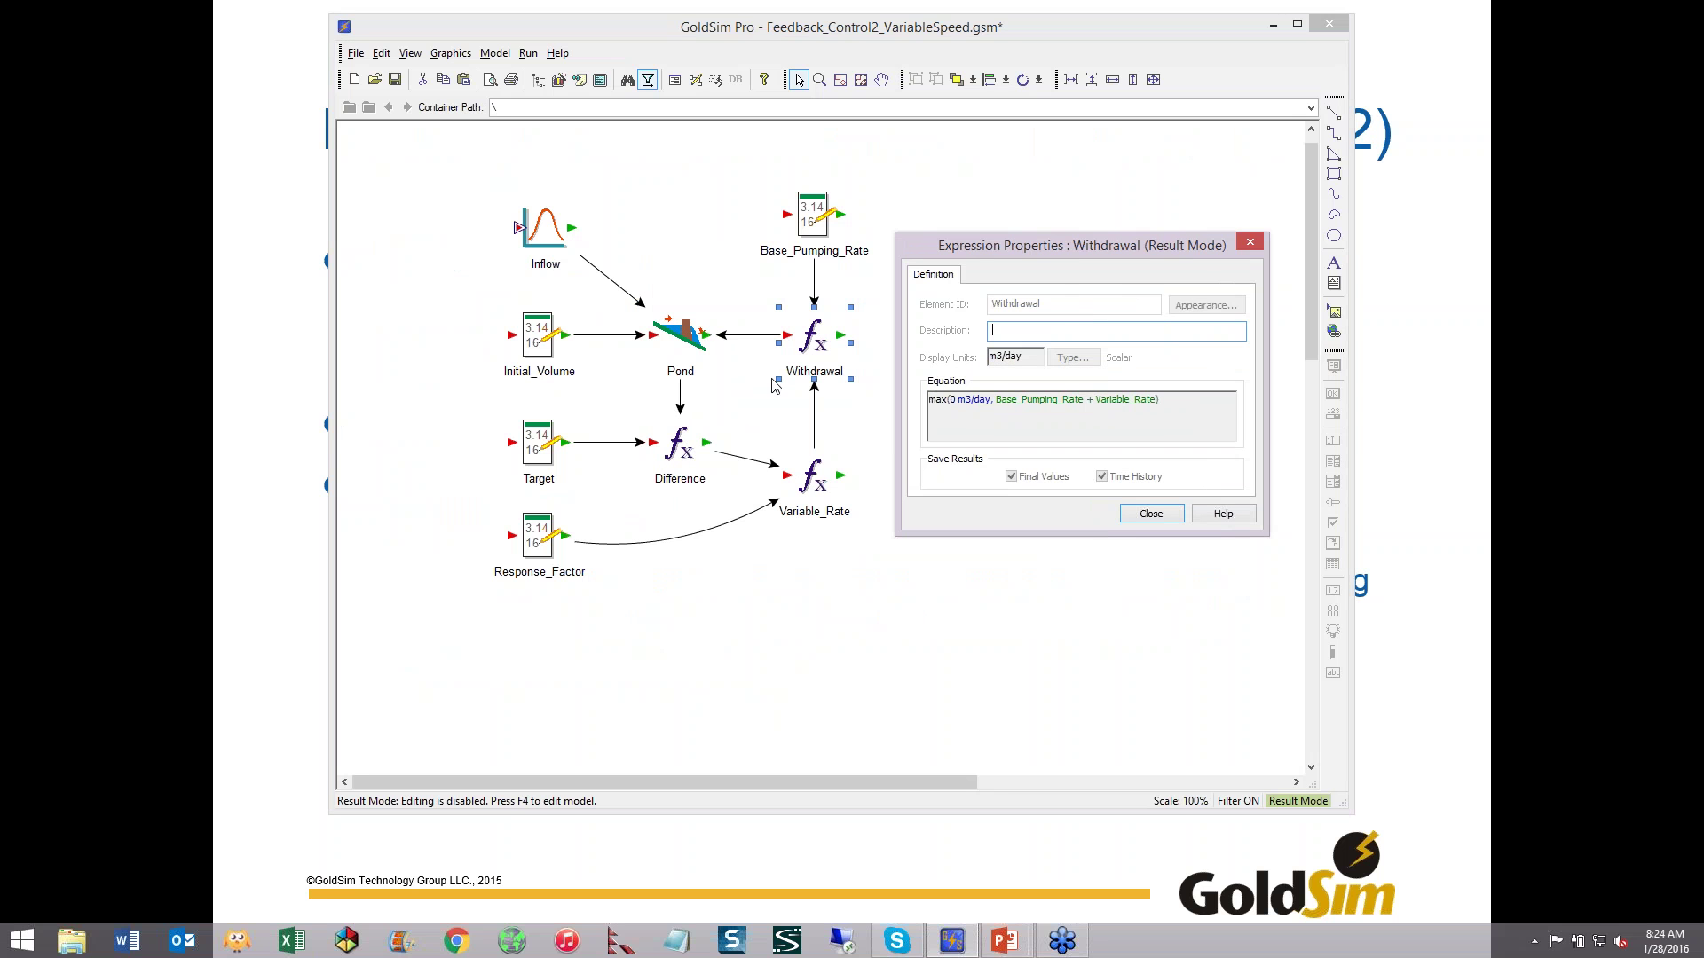
mouse_move(1026, 404)
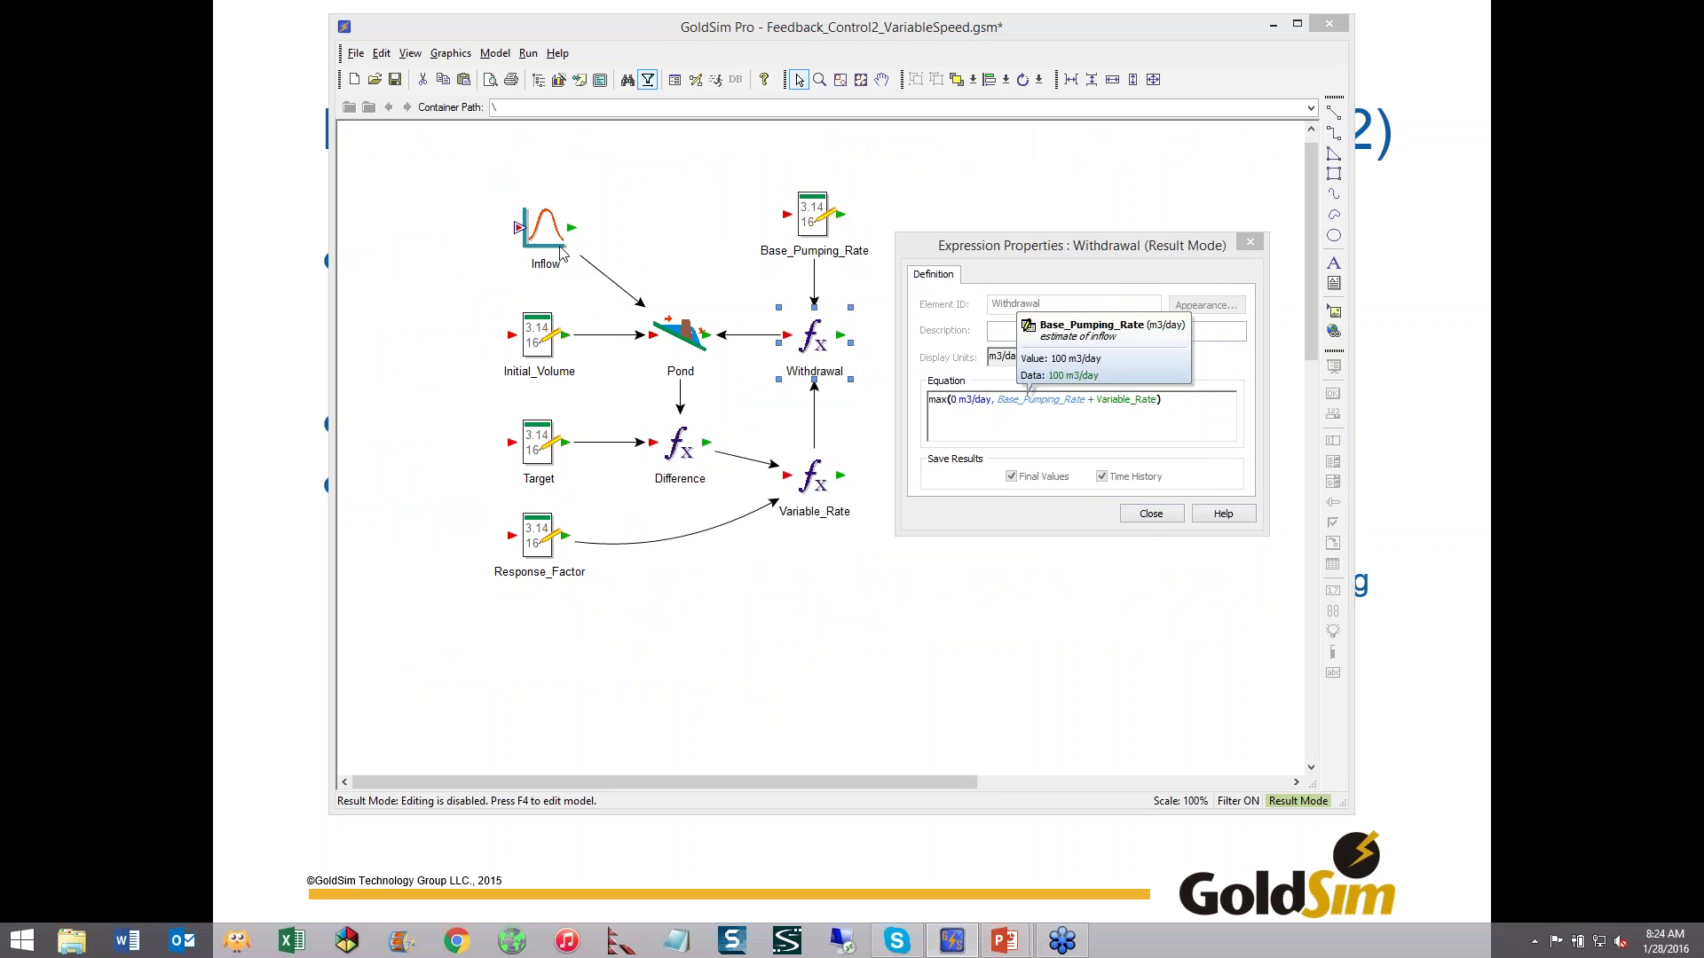
click(1151, 514)
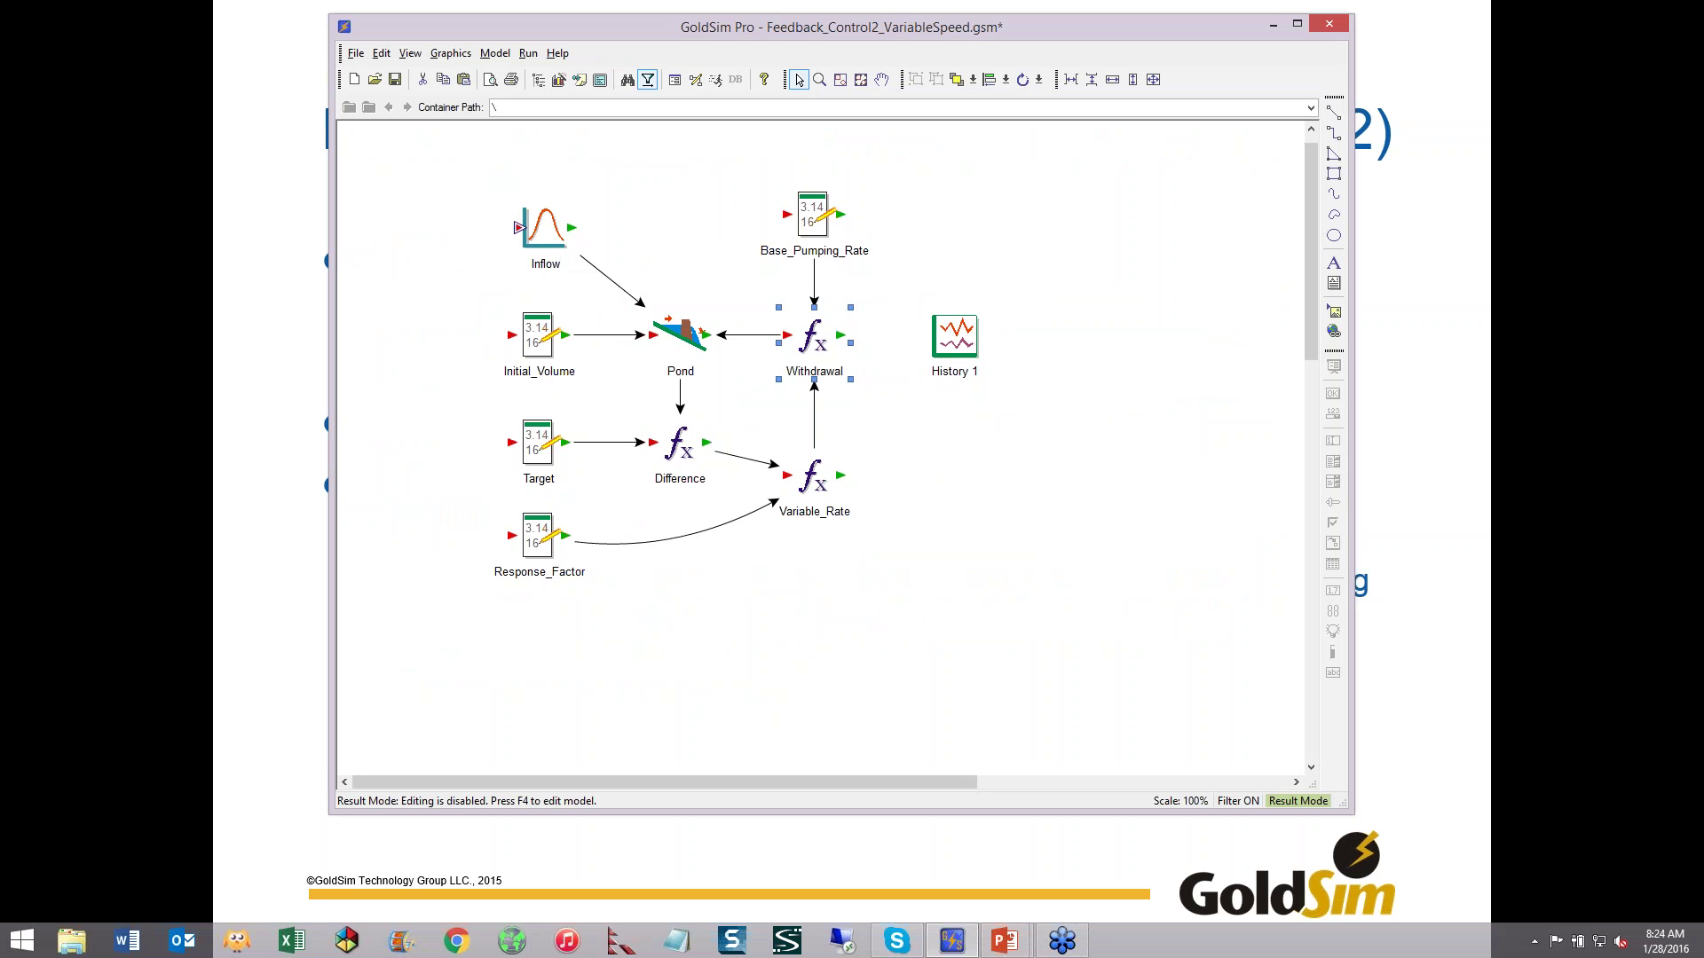
- Return to the PowerPoint slide show and advance to the "Managing a Reservoir to a Target (Take 3)" slide
click(1371, 412)
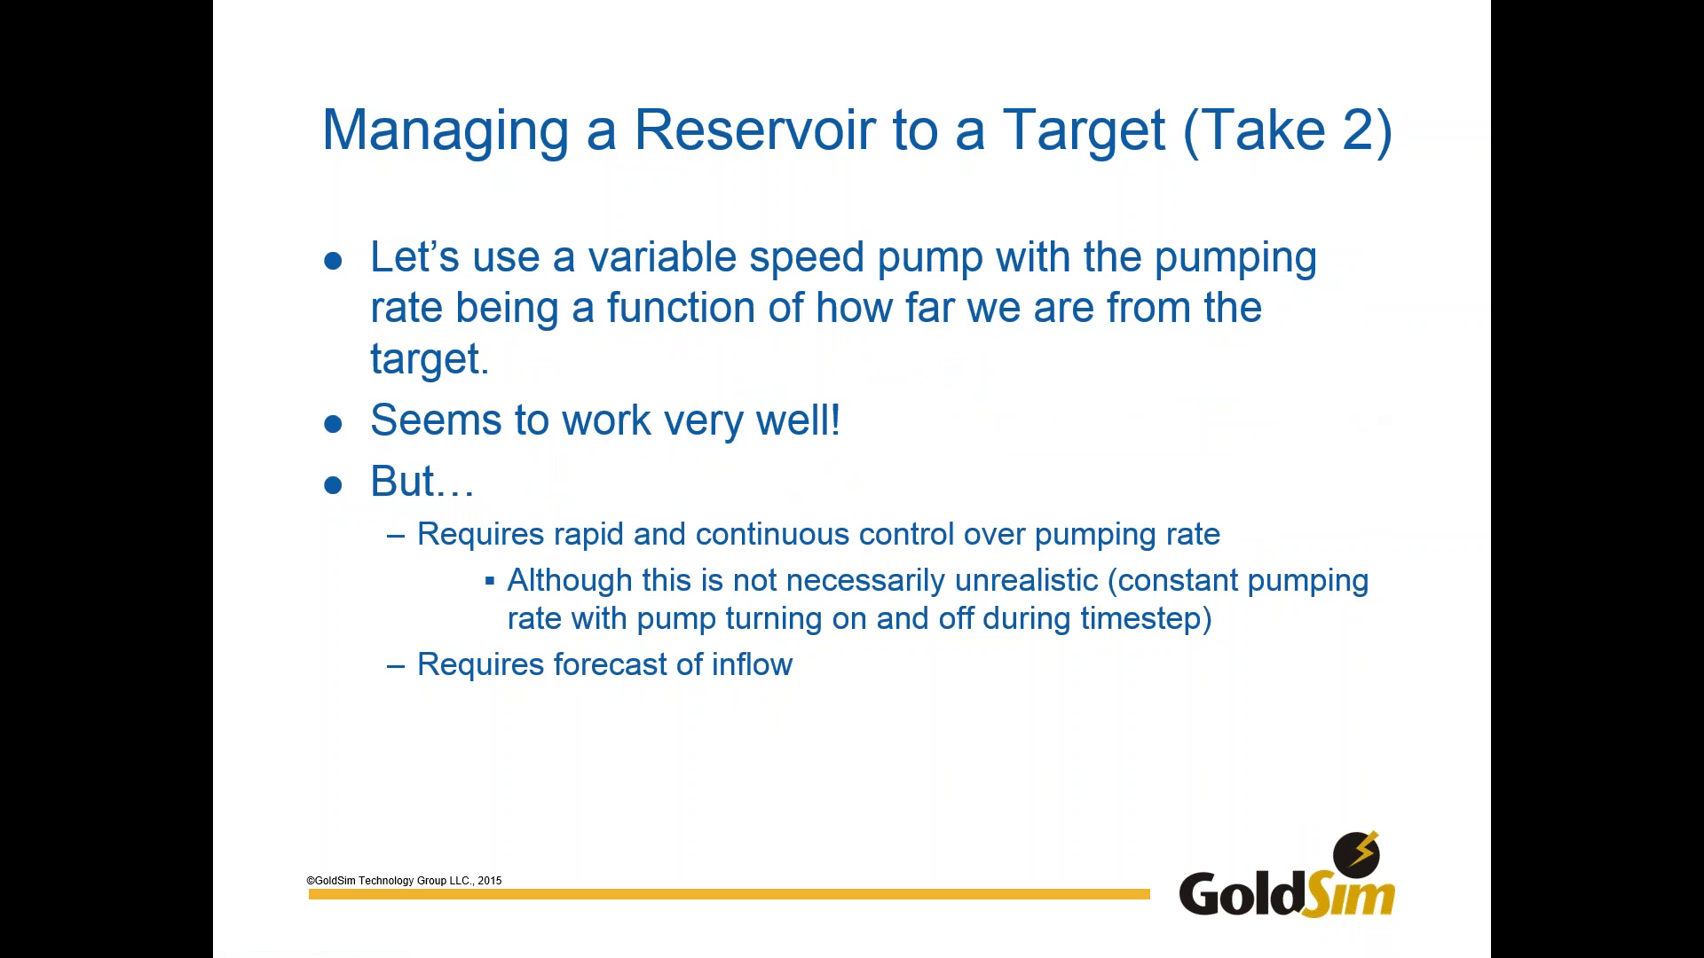
key(Right)
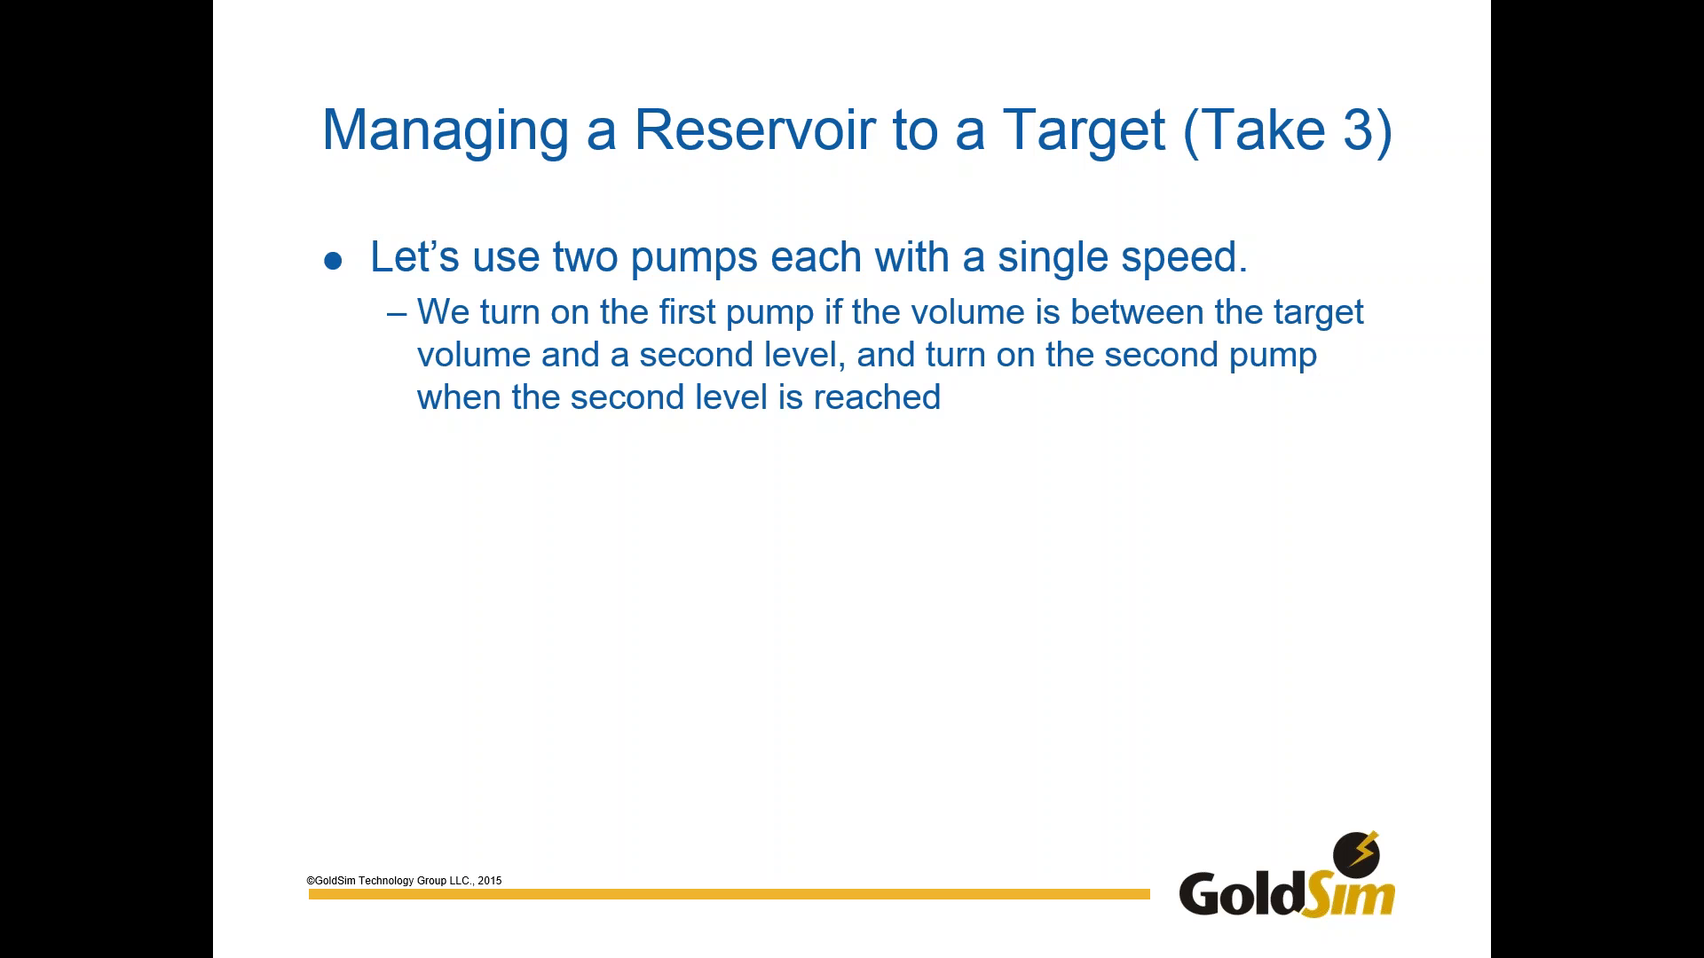
- Switch to GoldSim and open the model file Feedback_Control3_Two_Pumps.gsm
key(alt+Tab)
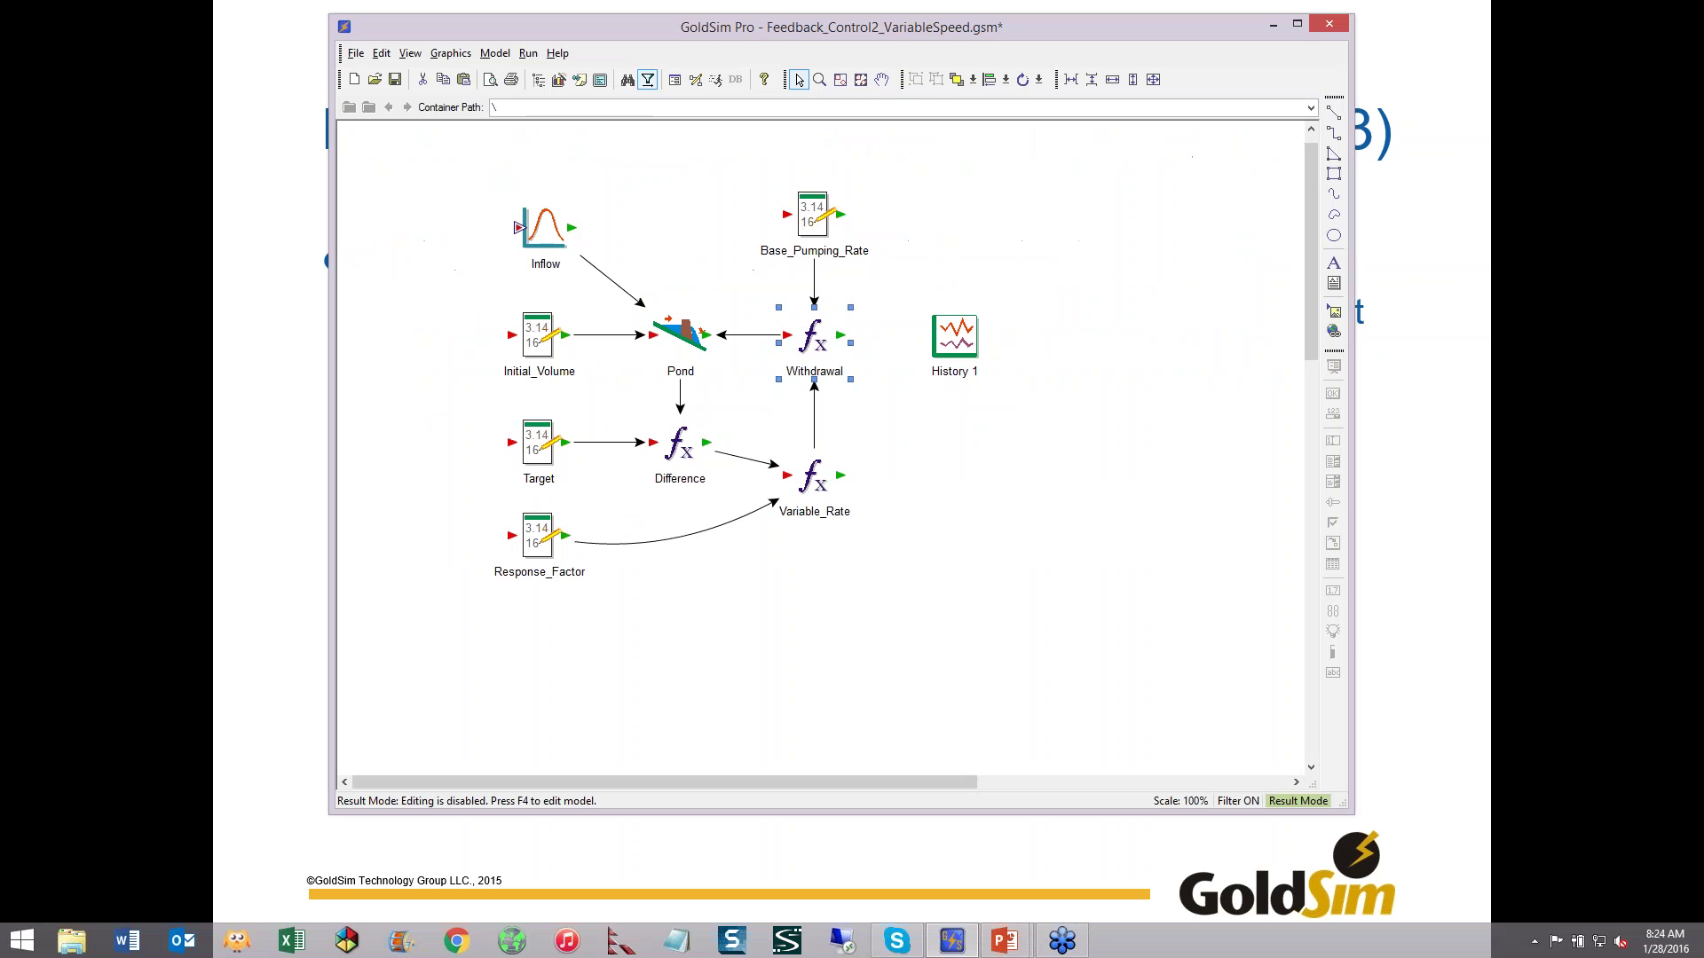
click(372, 80)
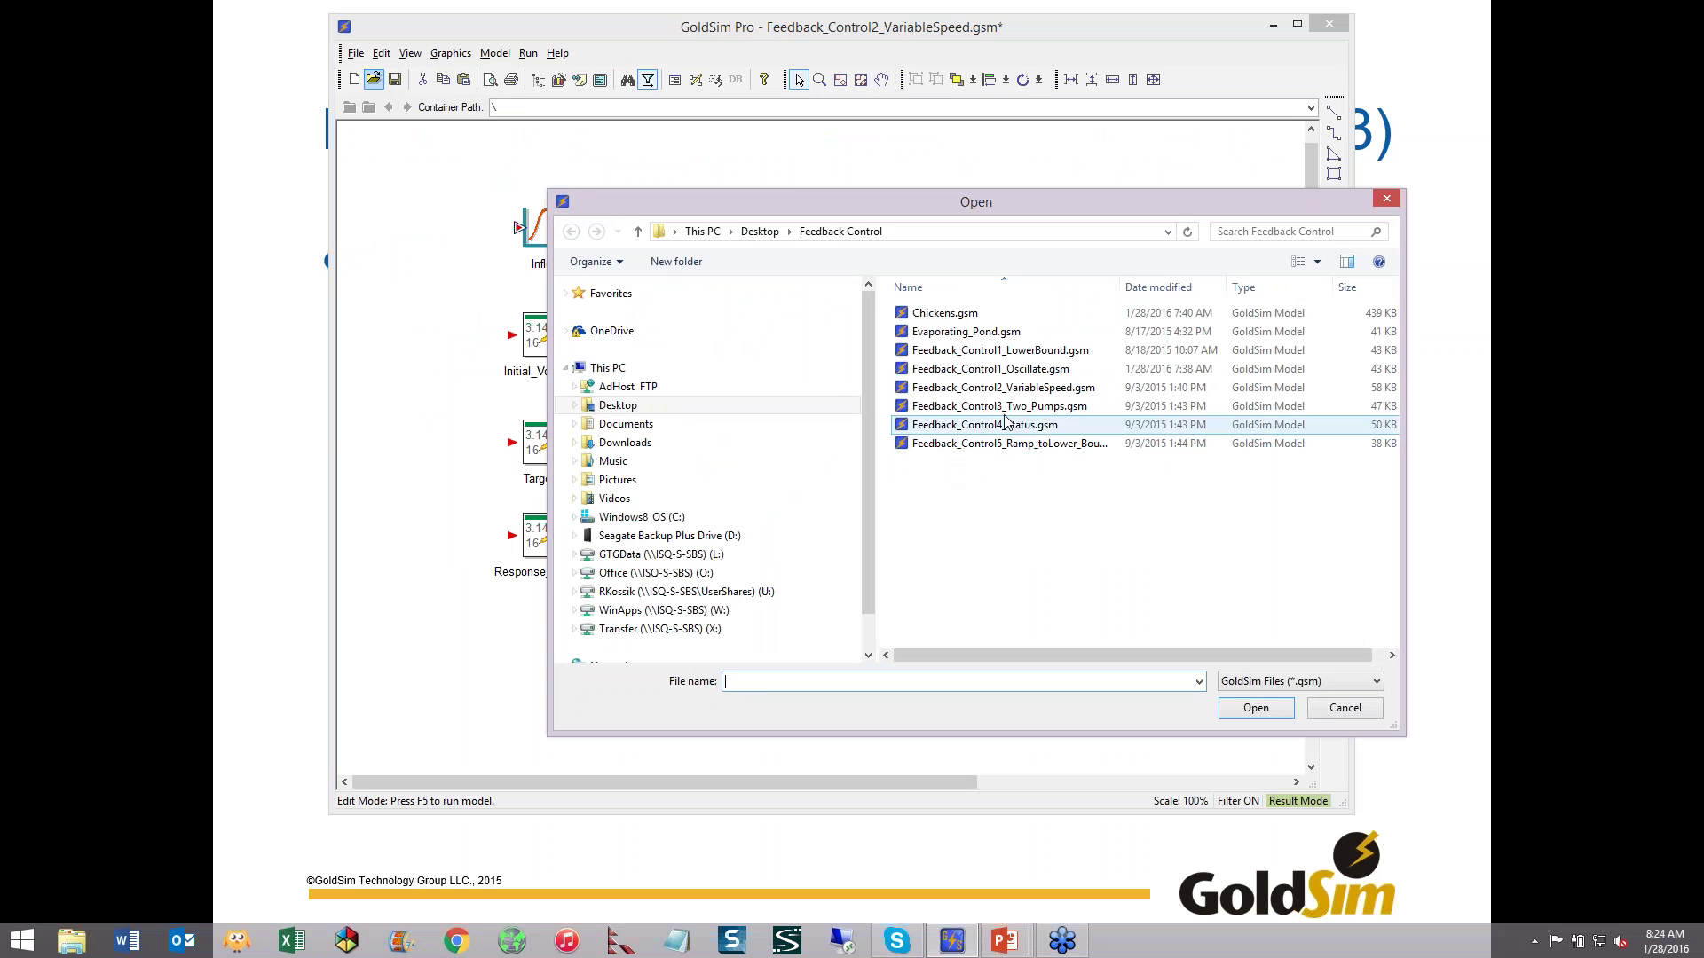
double_click(977, 406)
click(885, 466)
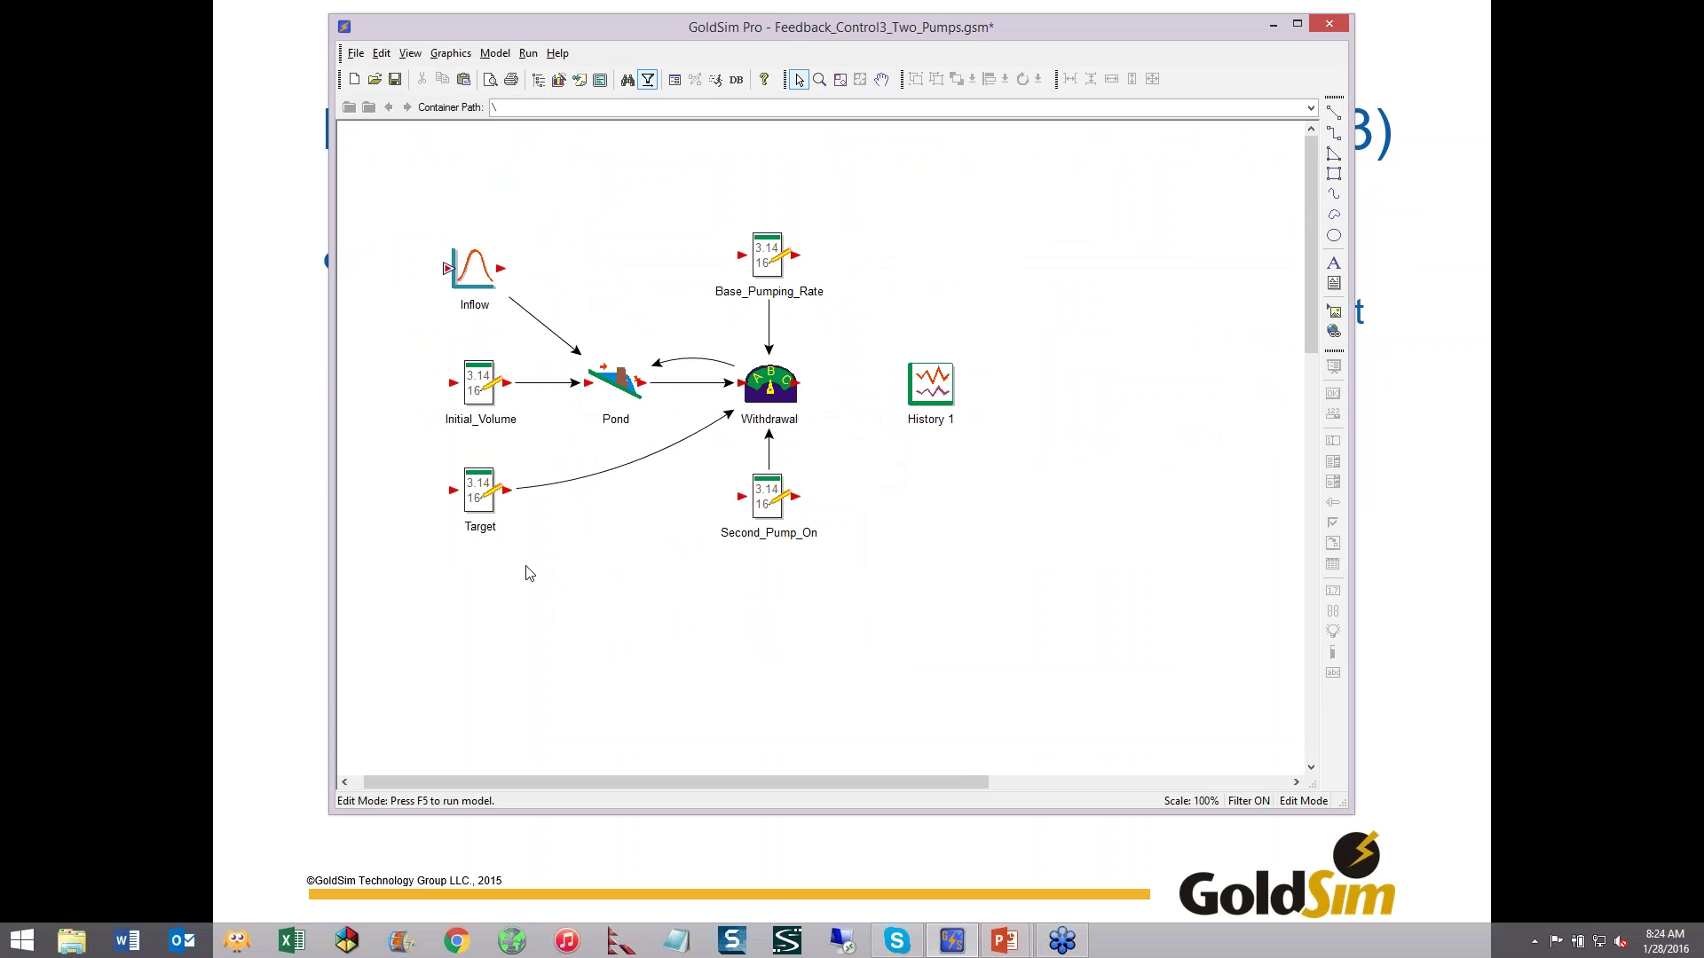
- Review the switch conditions of the Withdrawal selector without changing them
double_click(769, 383)
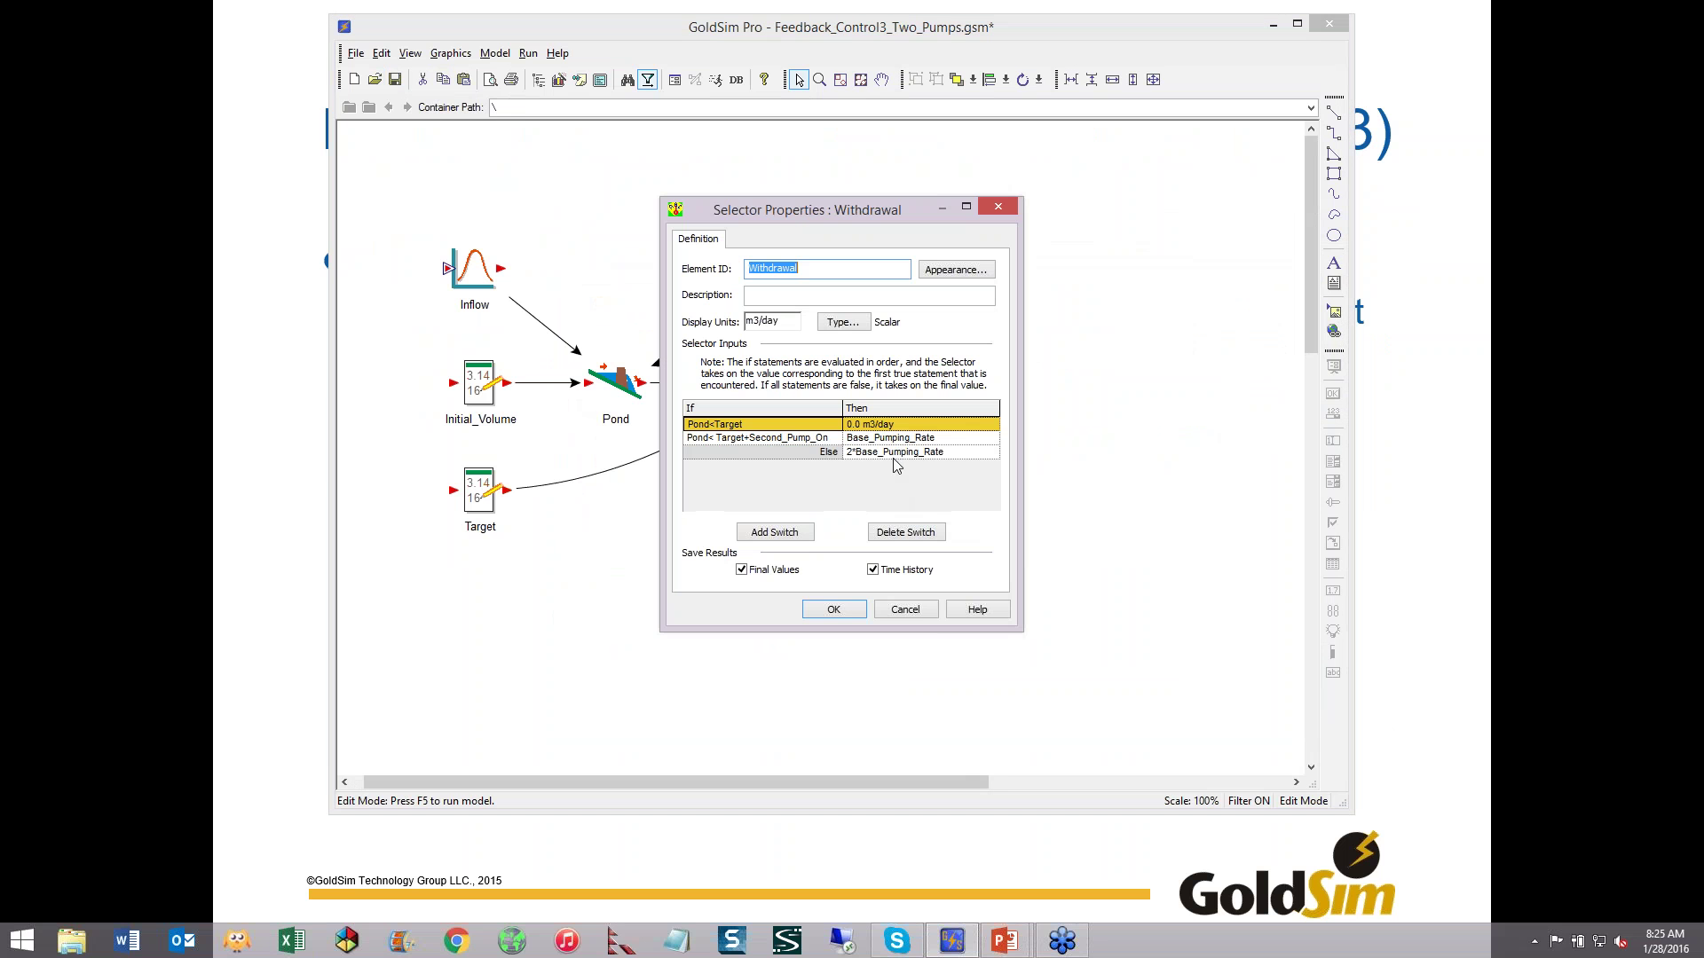
click(907, 611)
- Run the two-pump simulation and inspect the pond volume and pumping rate in the History 1 chart
click(715, 79)
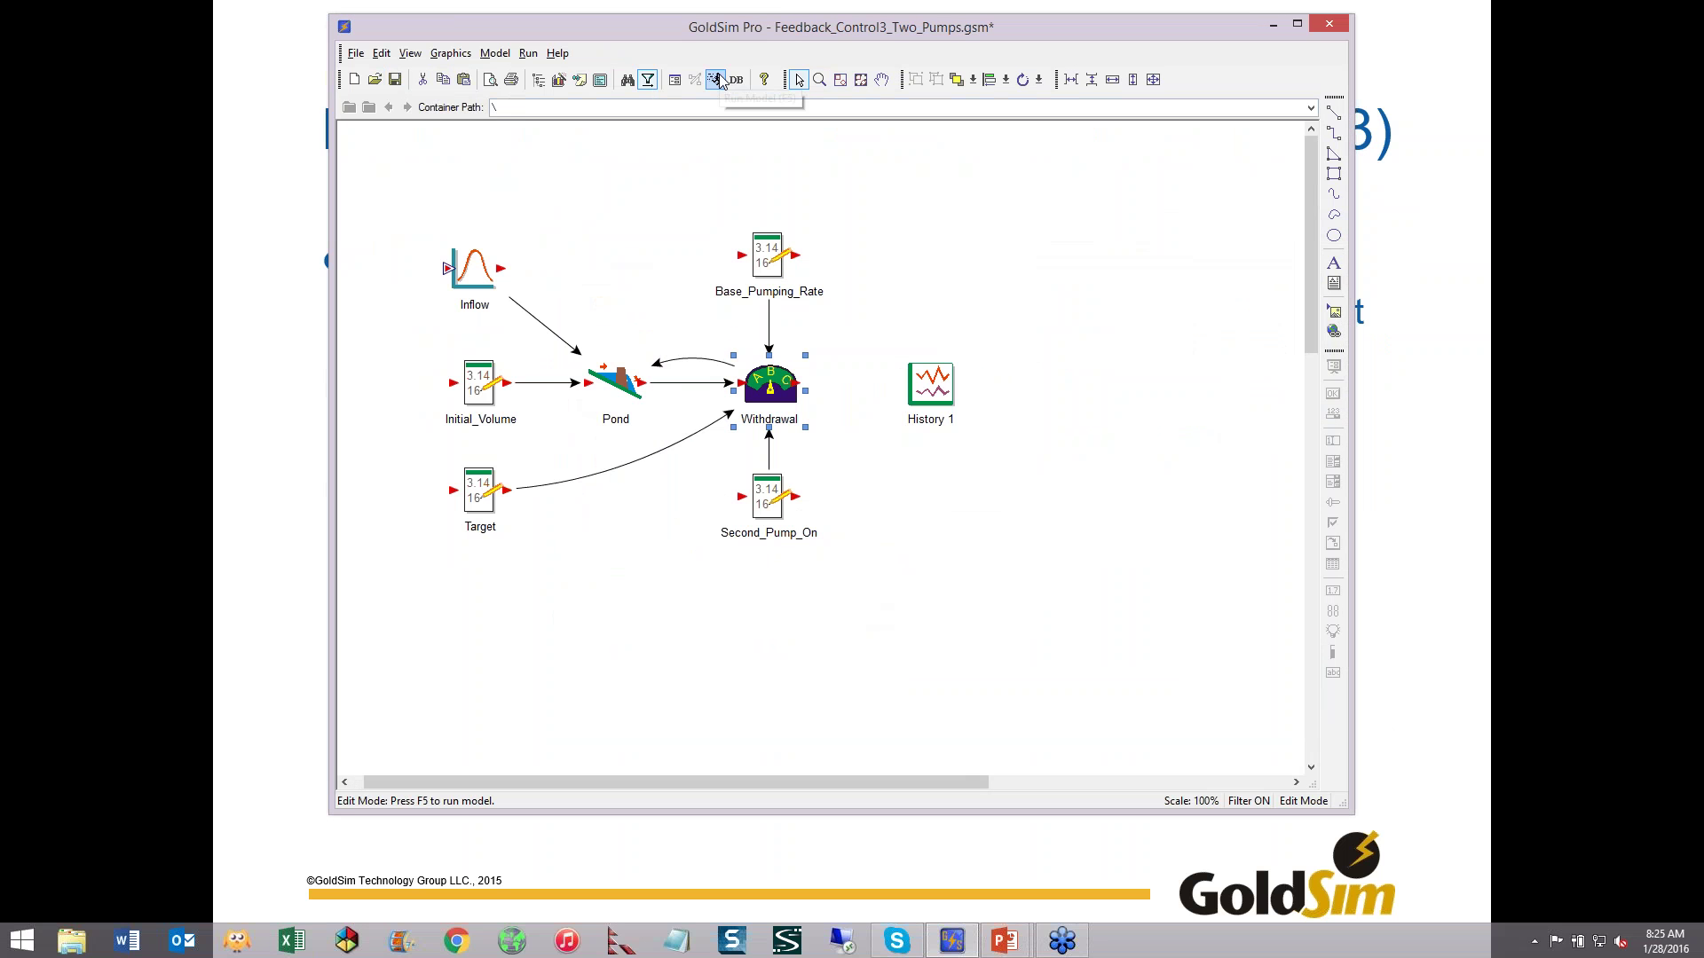
click(843, 447)
double_click(930, 384)
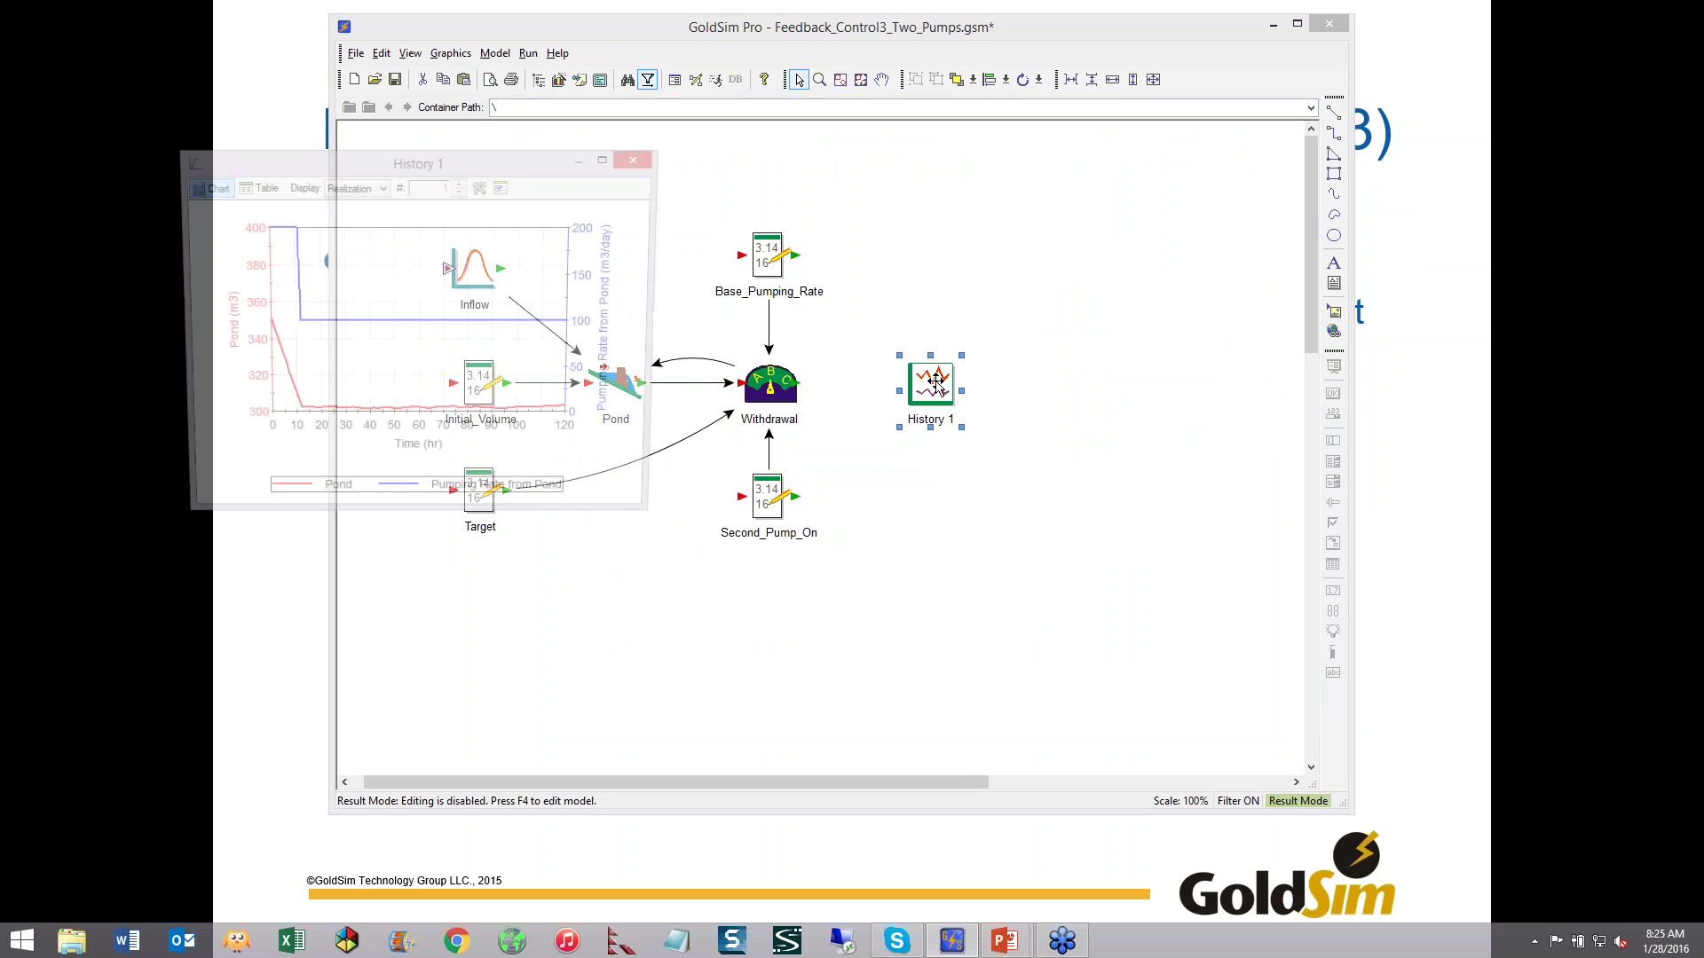
drag(432, 177, 645, 162)
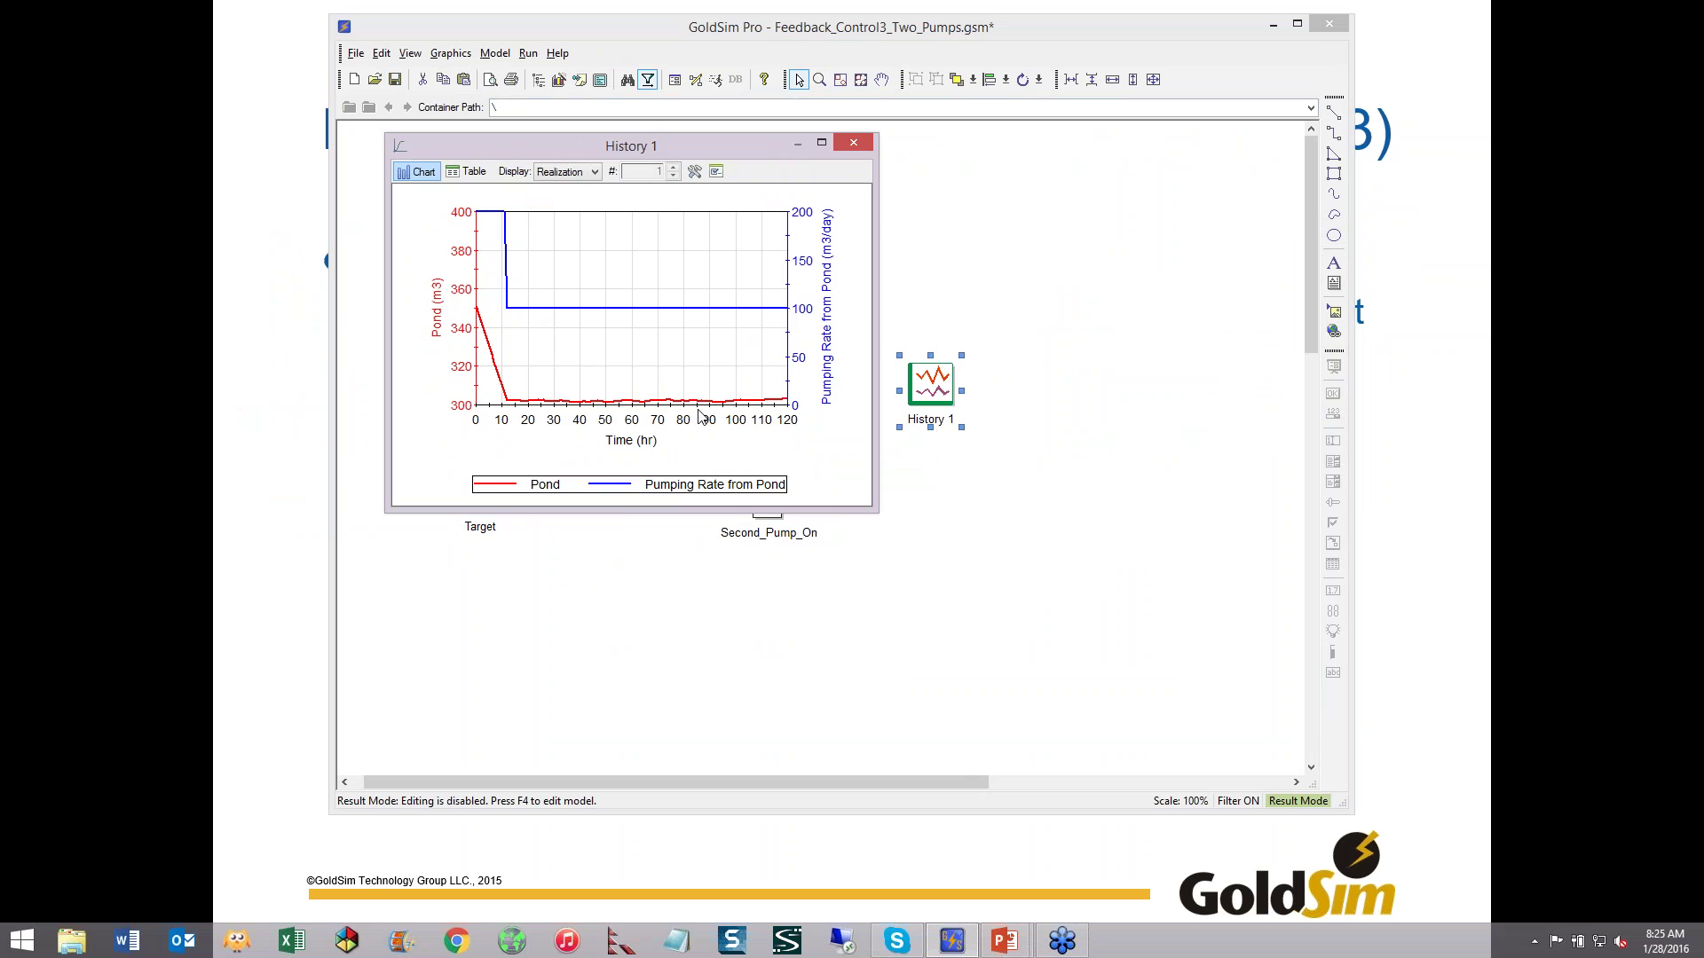
click(854, 144)
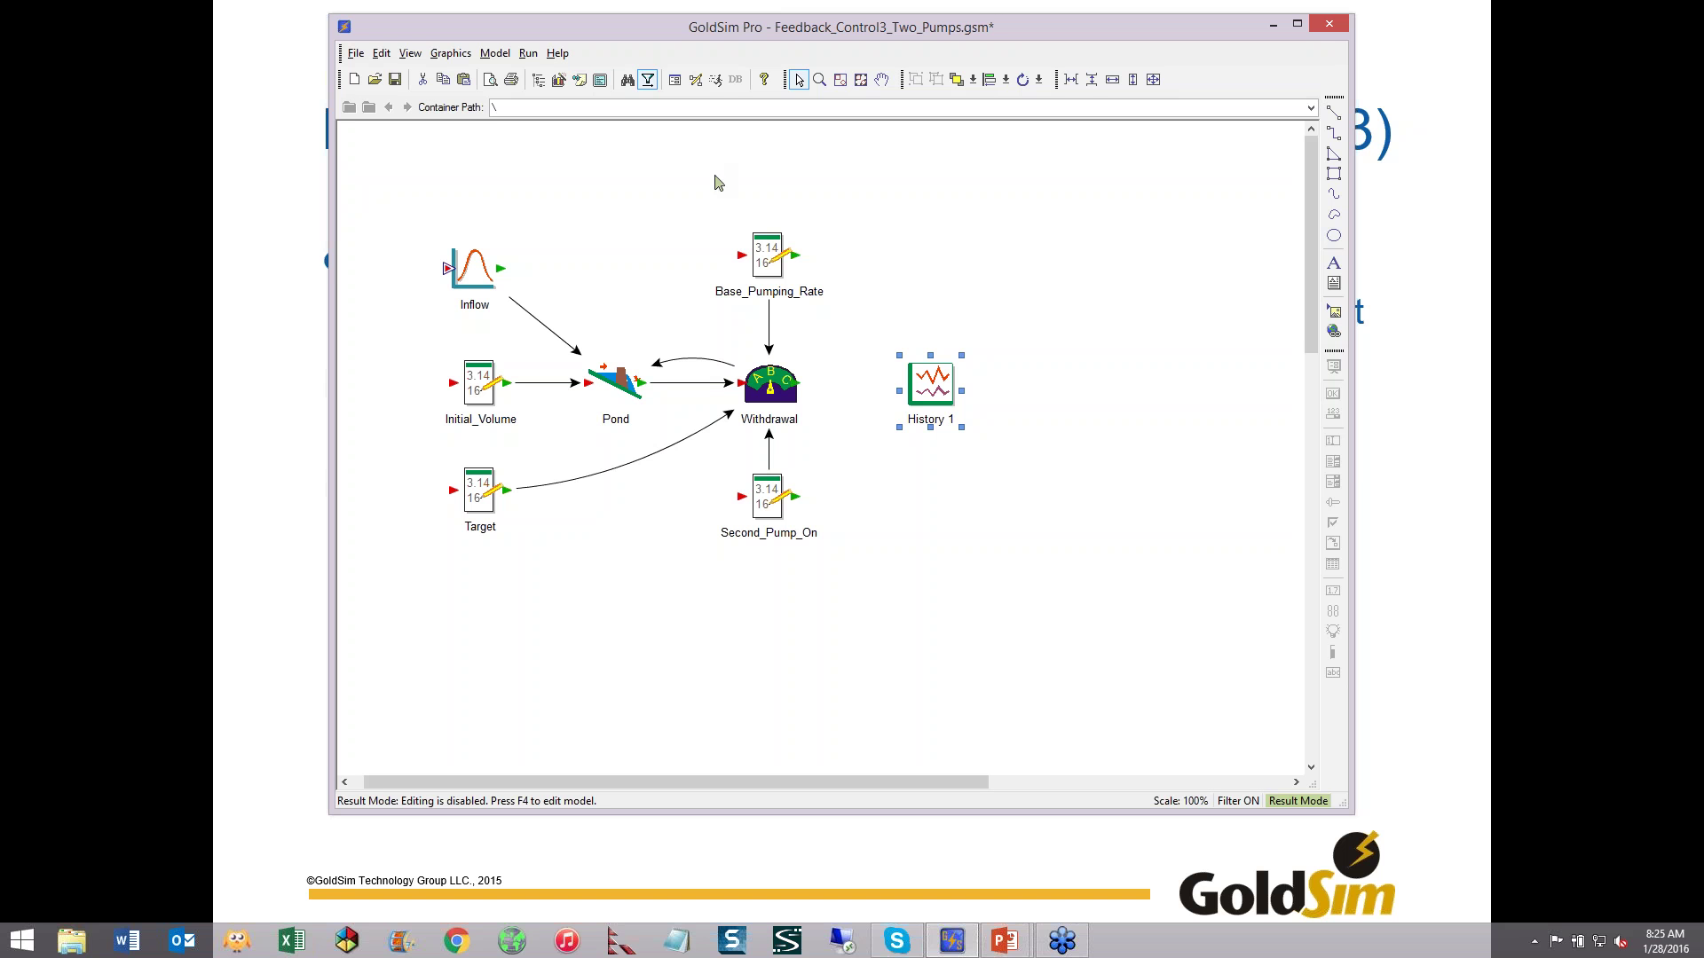
- Reopen the Withdrawal selector in Result Mode and examine its second switch, which uses Target and Second_Pump_On
mouse_move(772, 391)
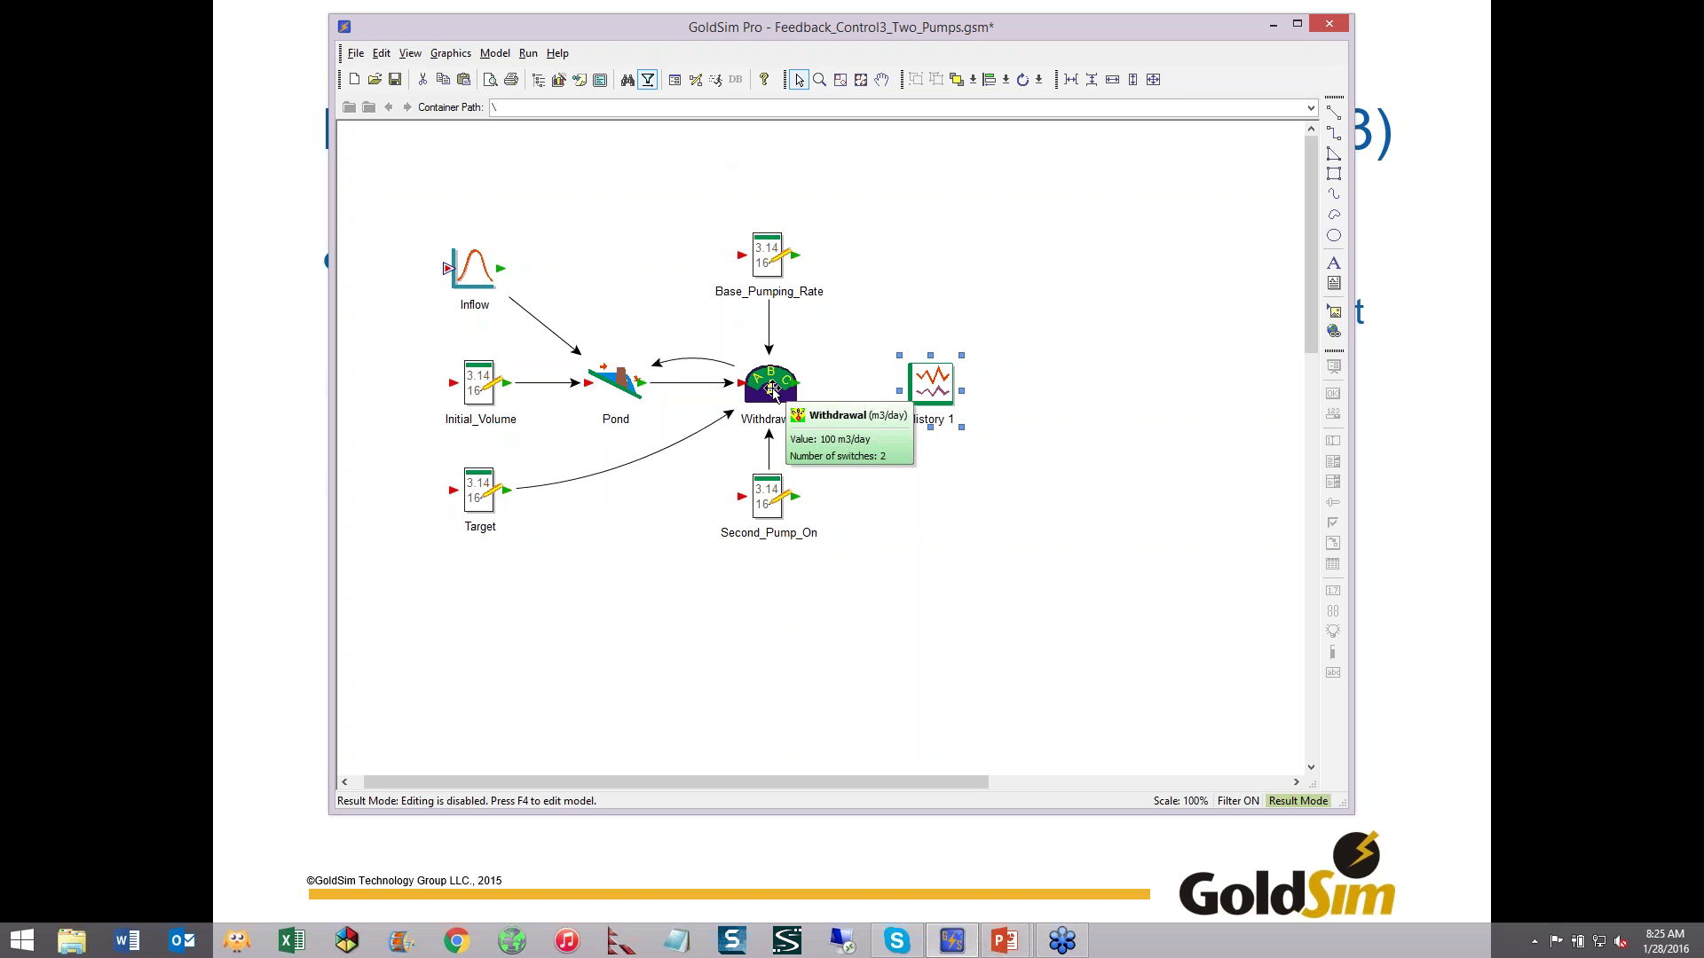
key(alt+Tab)
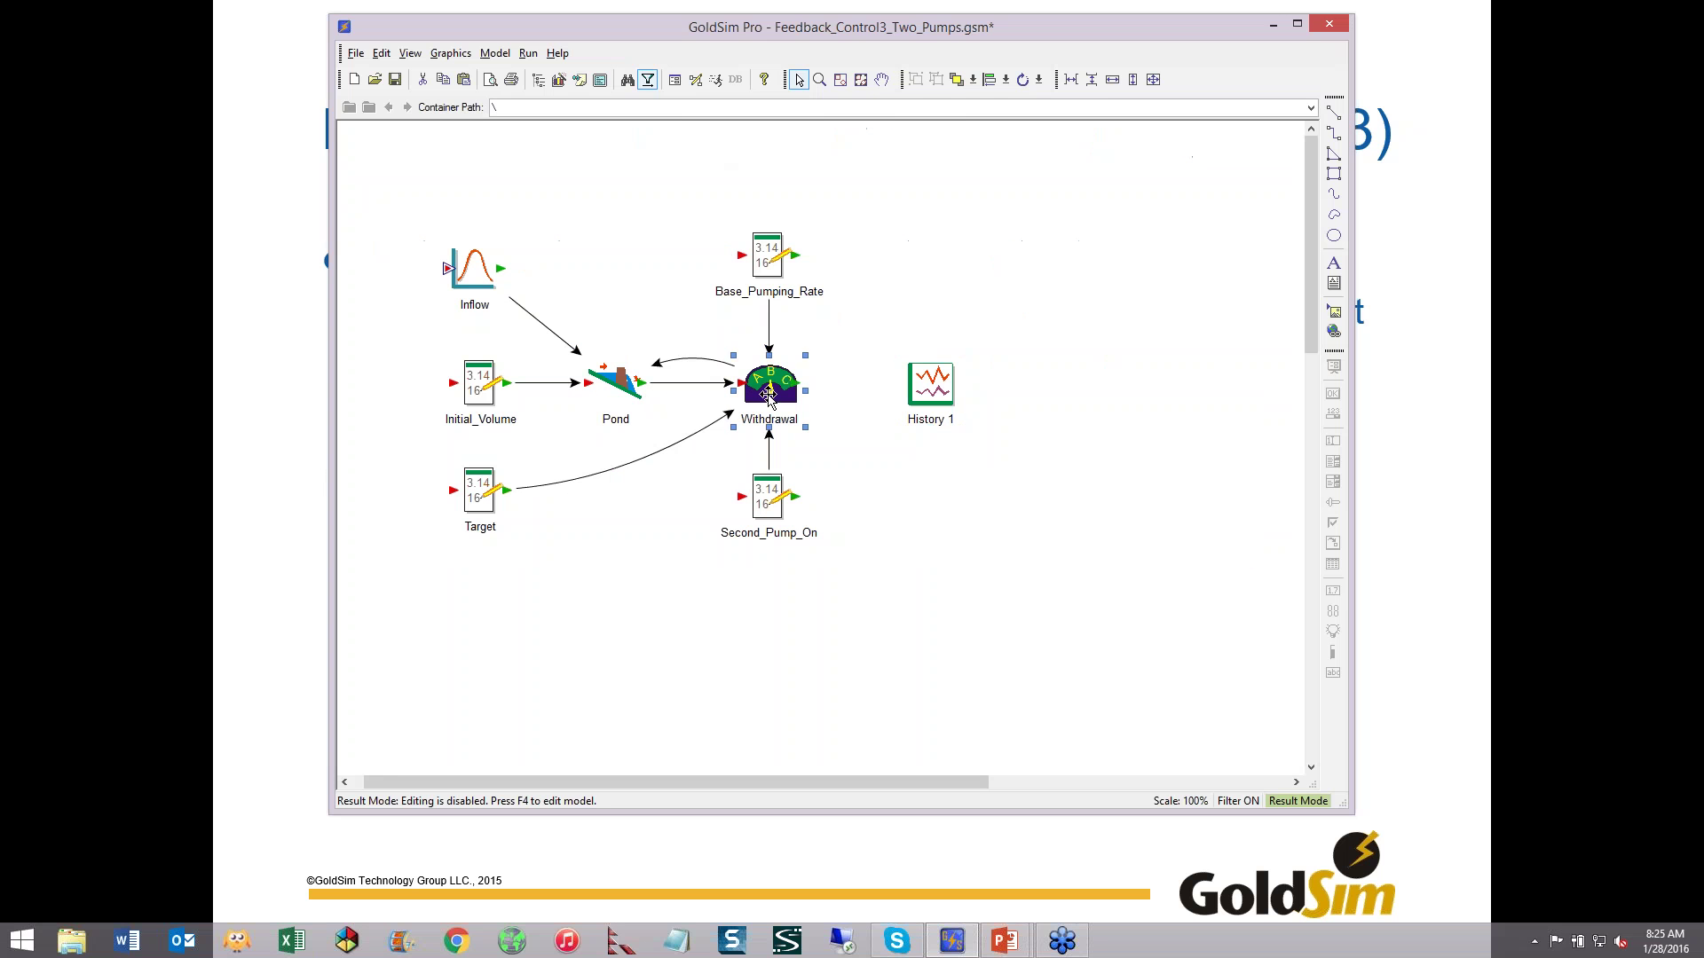
double_click(769, 391)
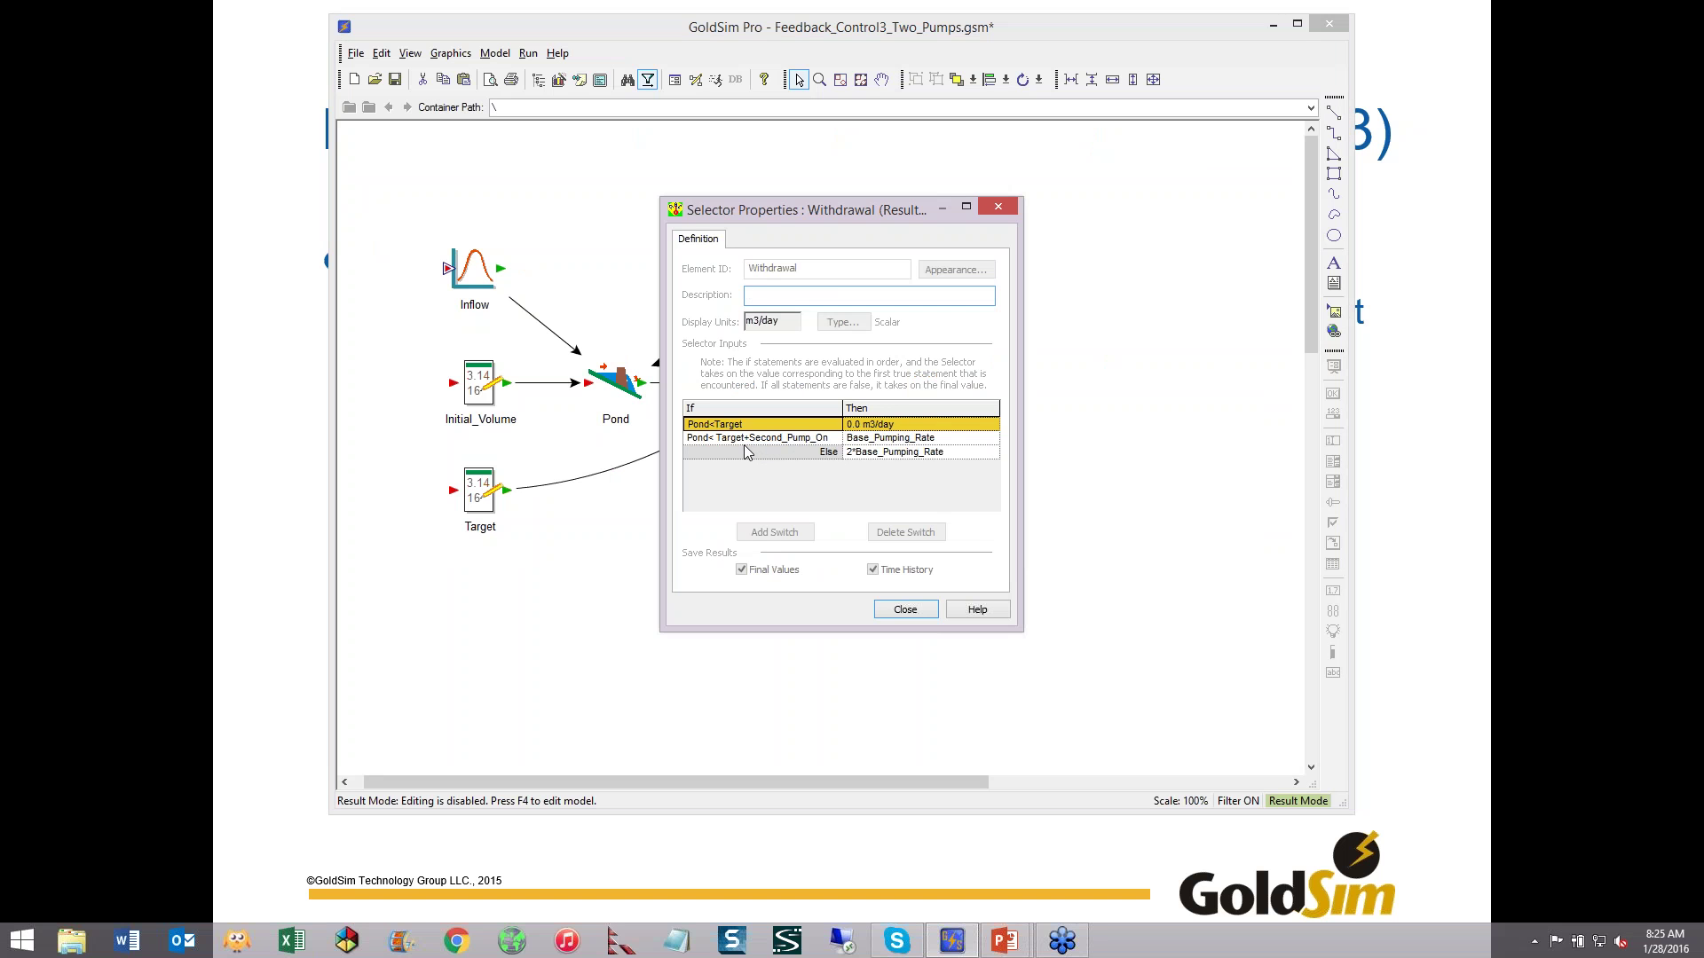
click(772, 439)
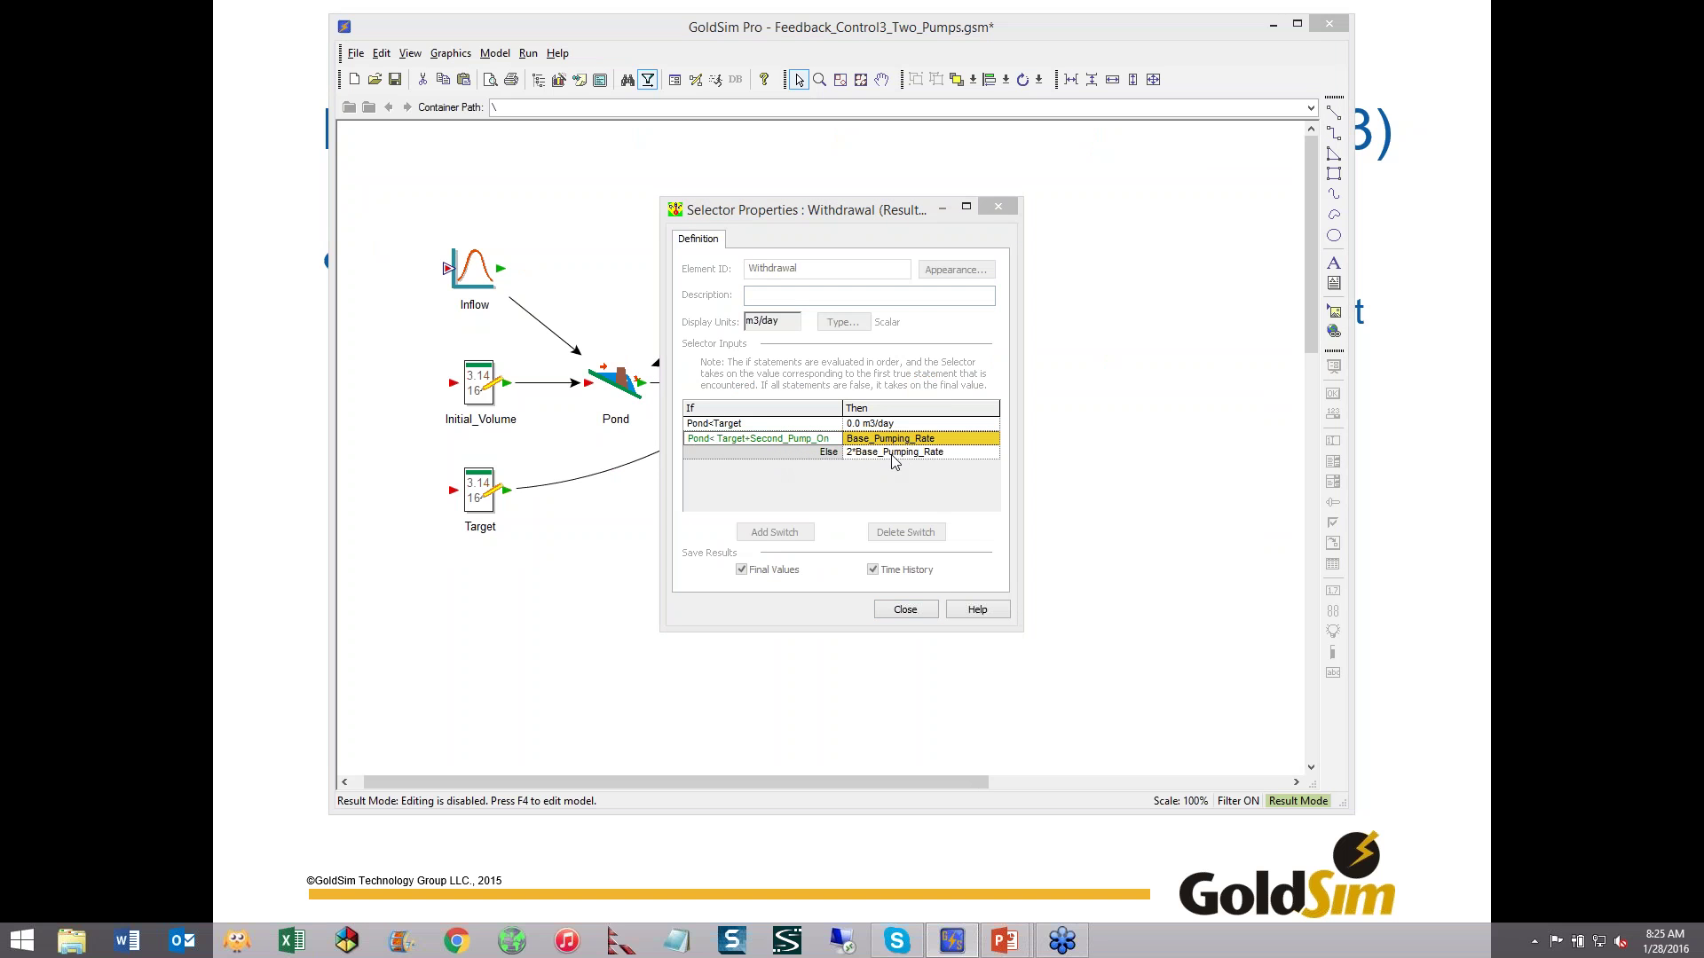
- Close the Withdrawal selector and advance the presentation through the conclusions on managing a reservoir to a target
click(905, 610)
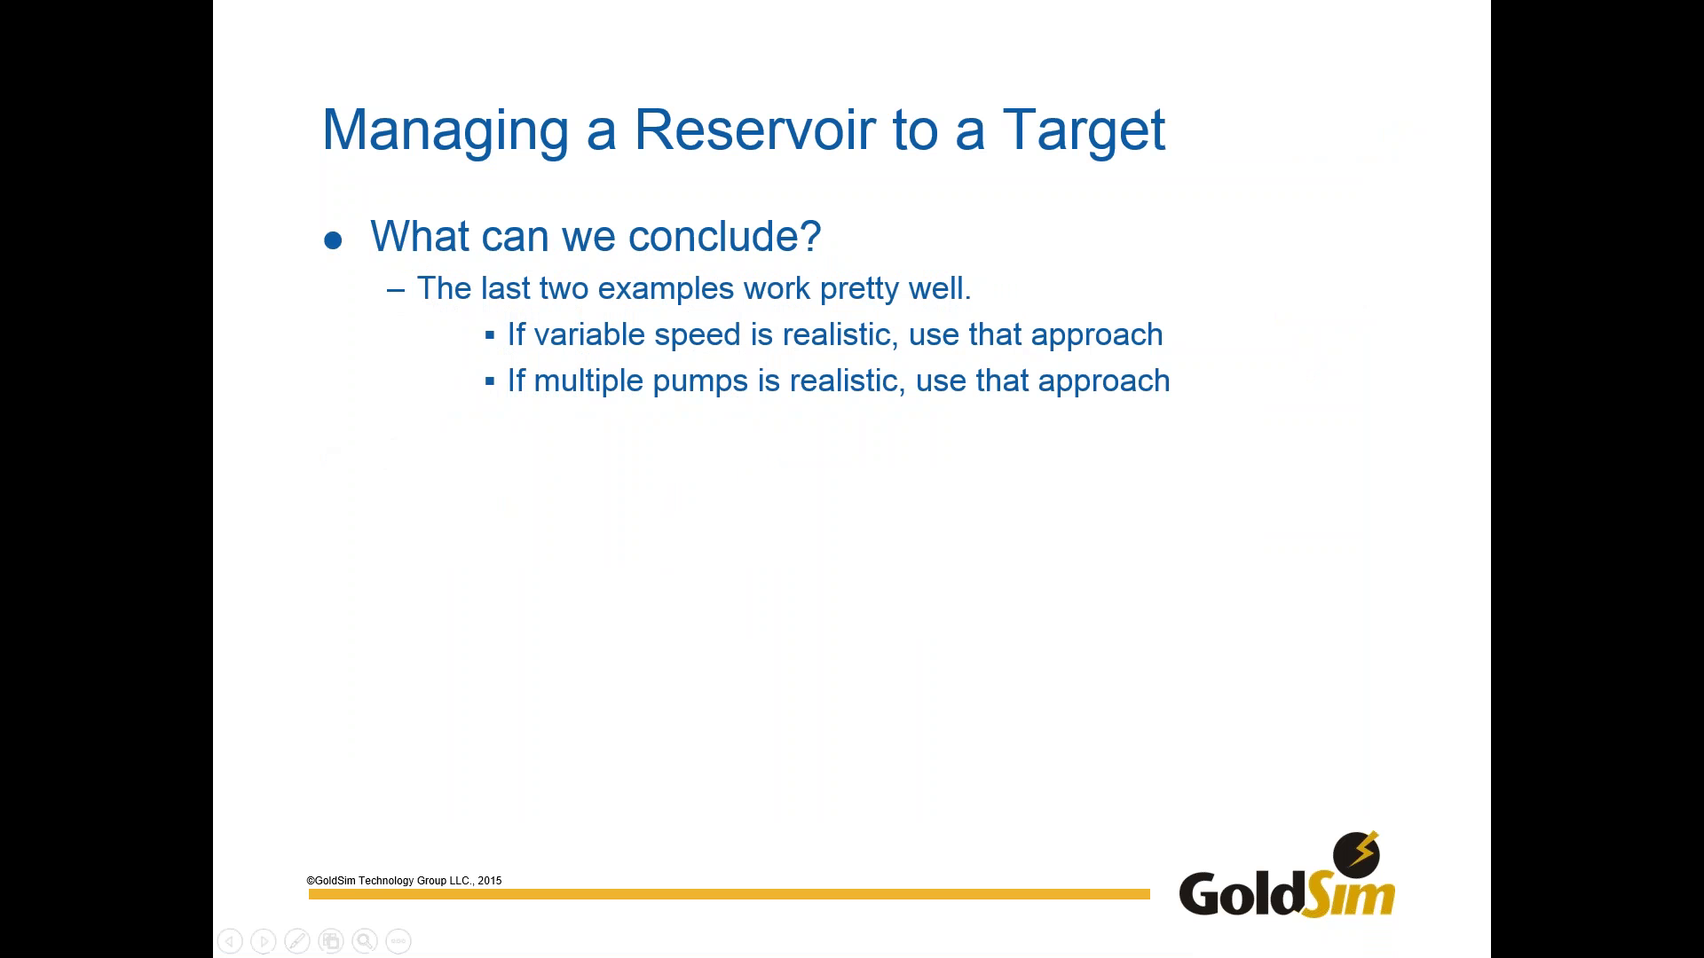
click(997, 383)
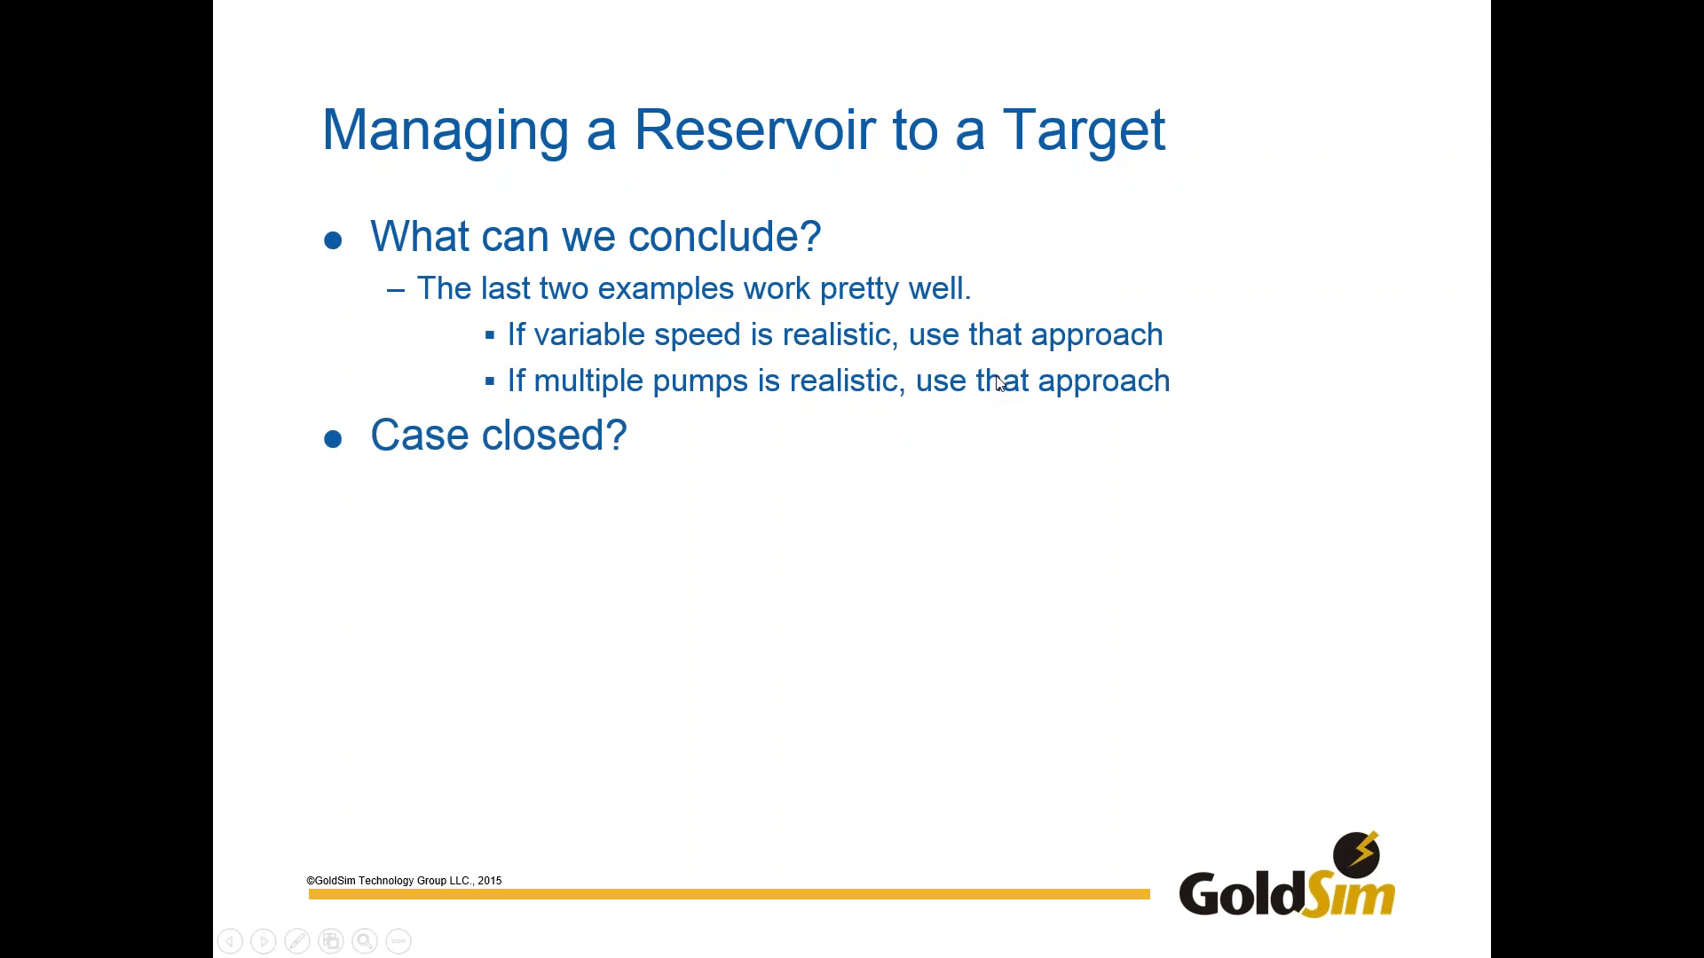
click(997, 383)
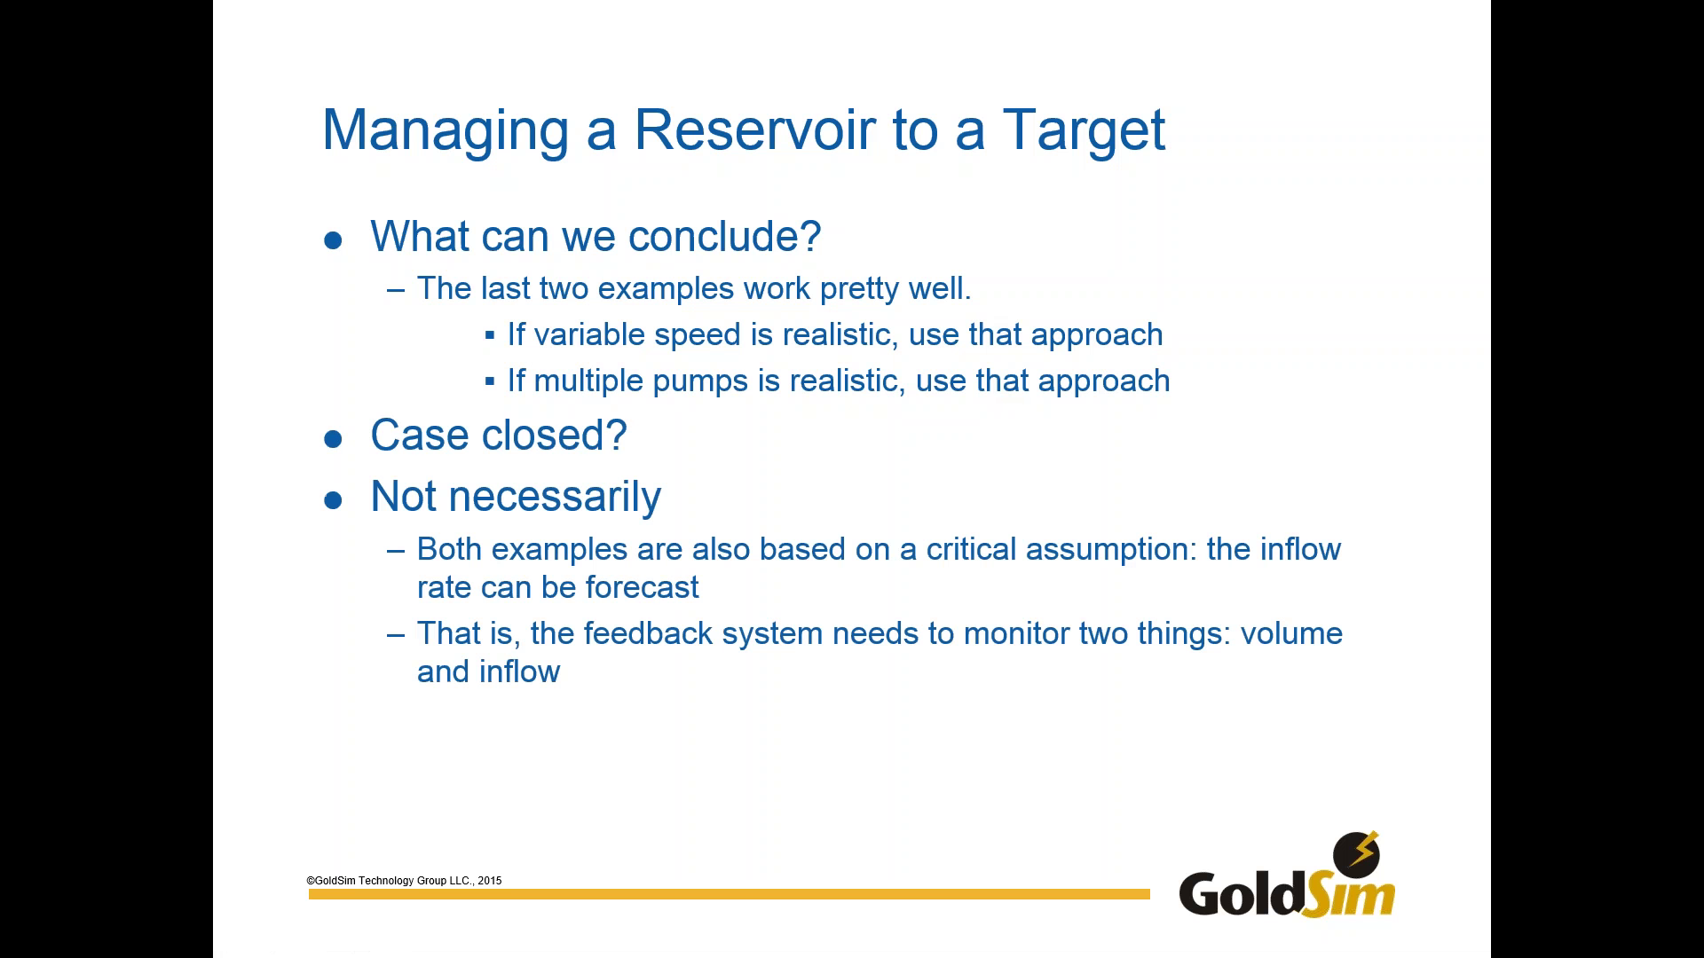
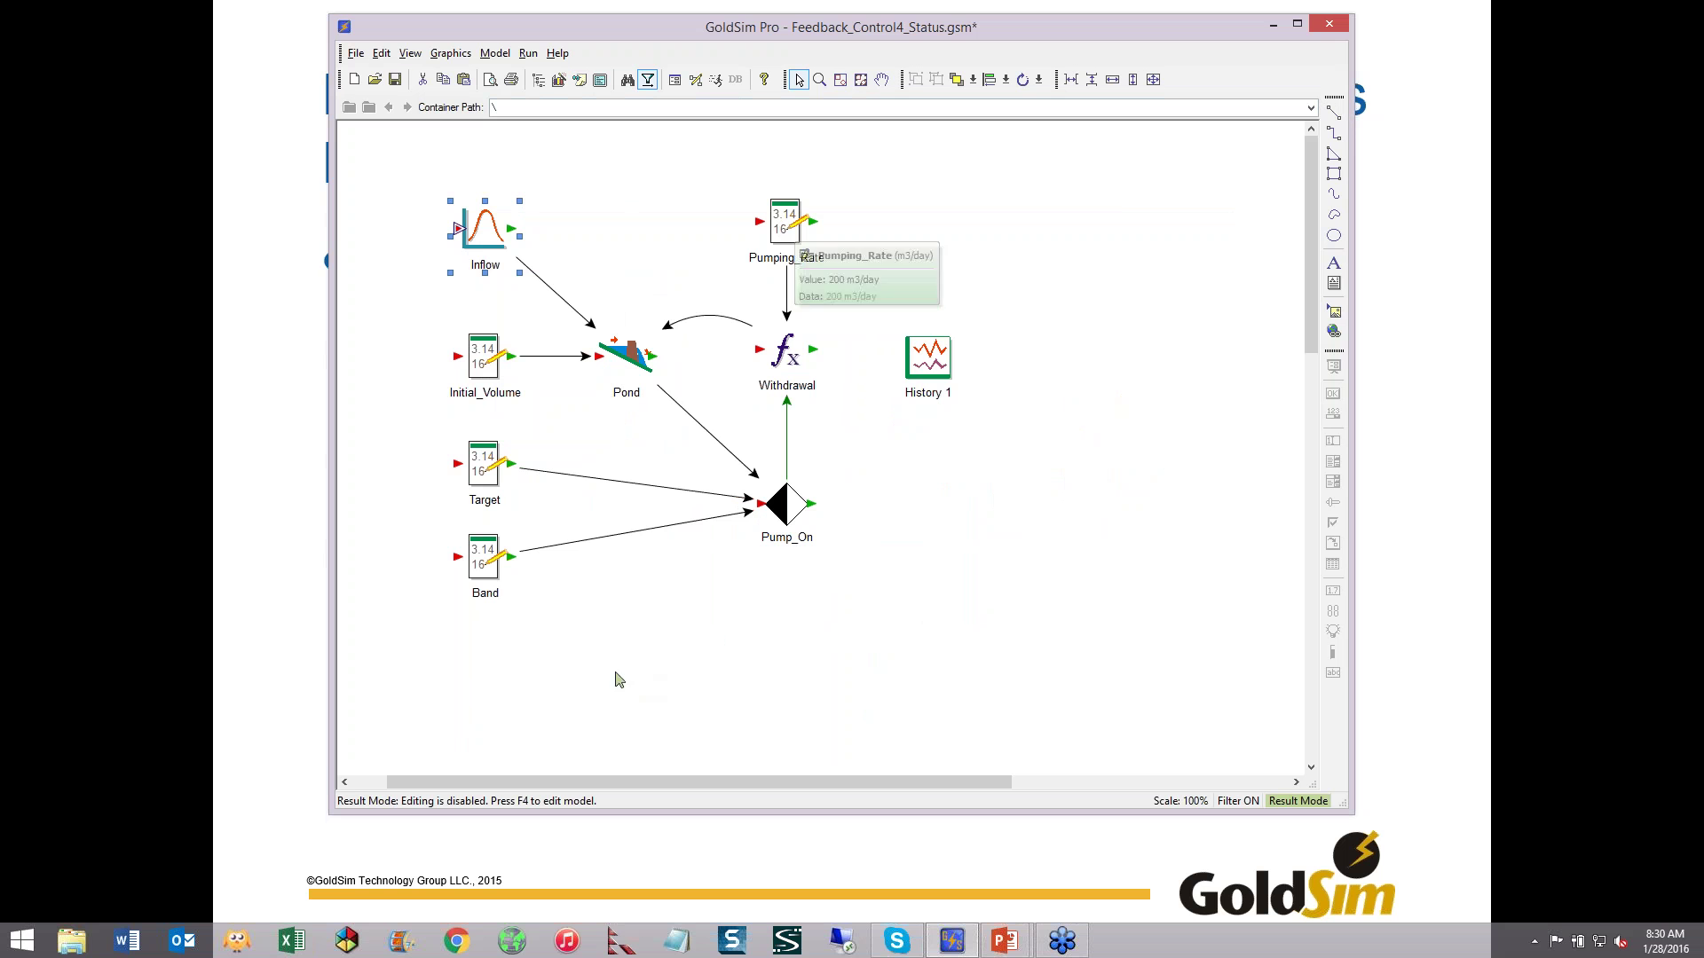
- Check the Target and Band values, and examine Pump_On's initial condition and the trigger that sets its status to TRUE
mouse_move(479, 465)
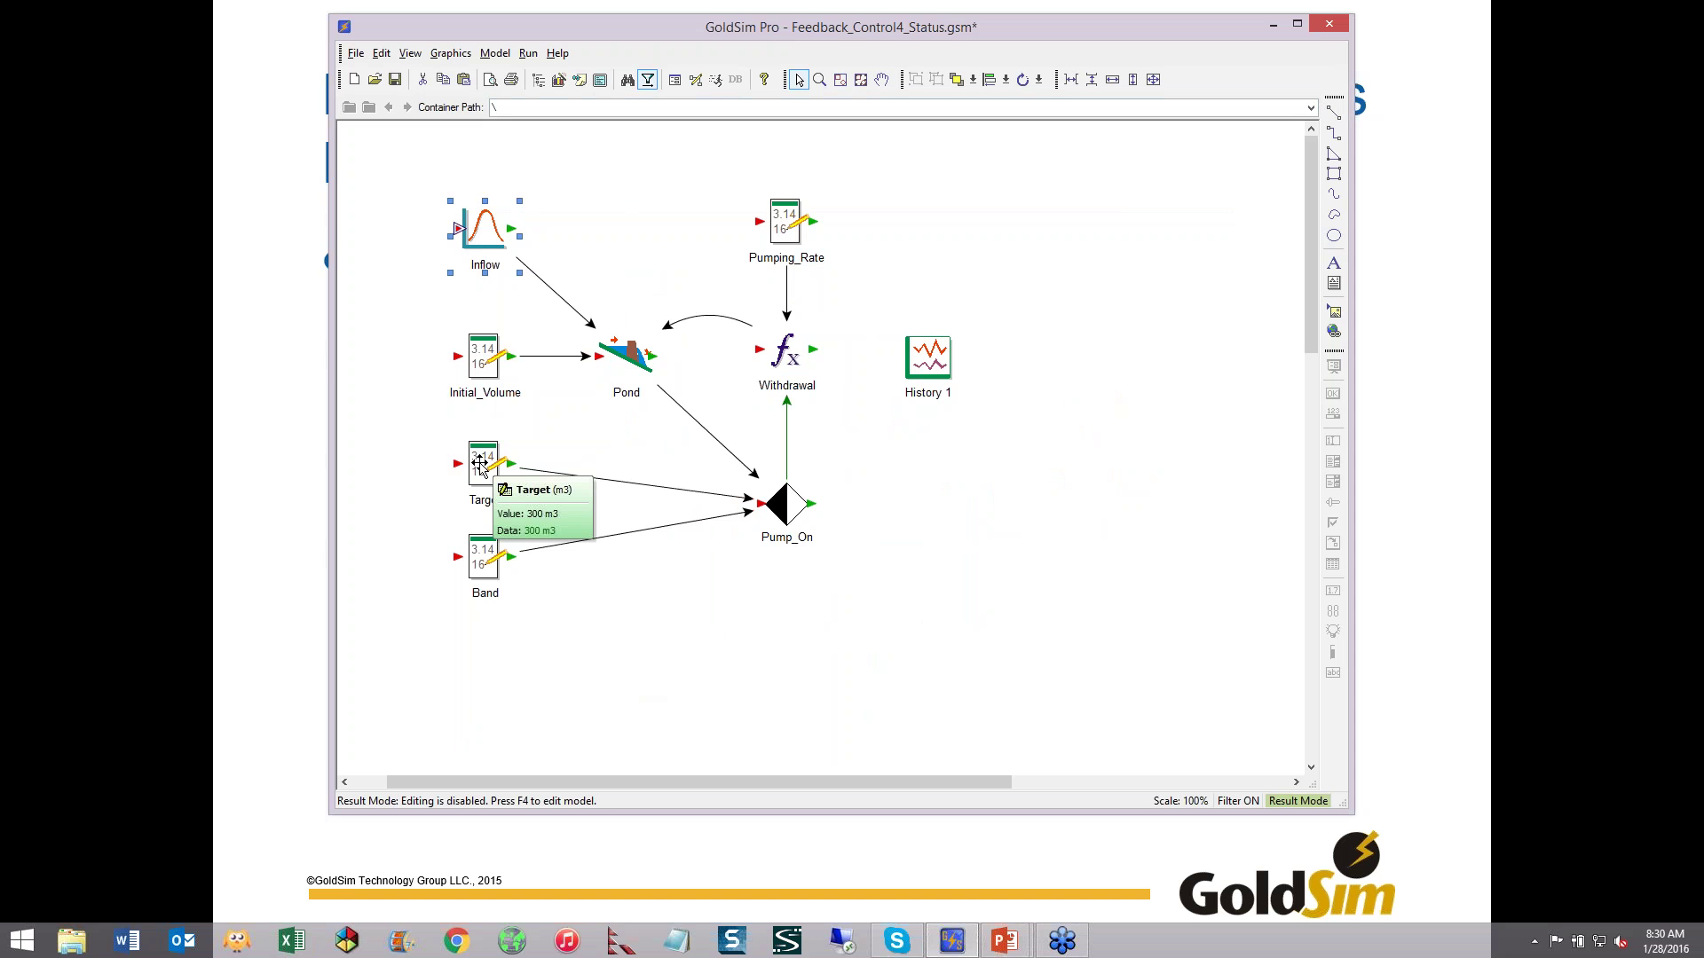
mouse_move(486, 556)
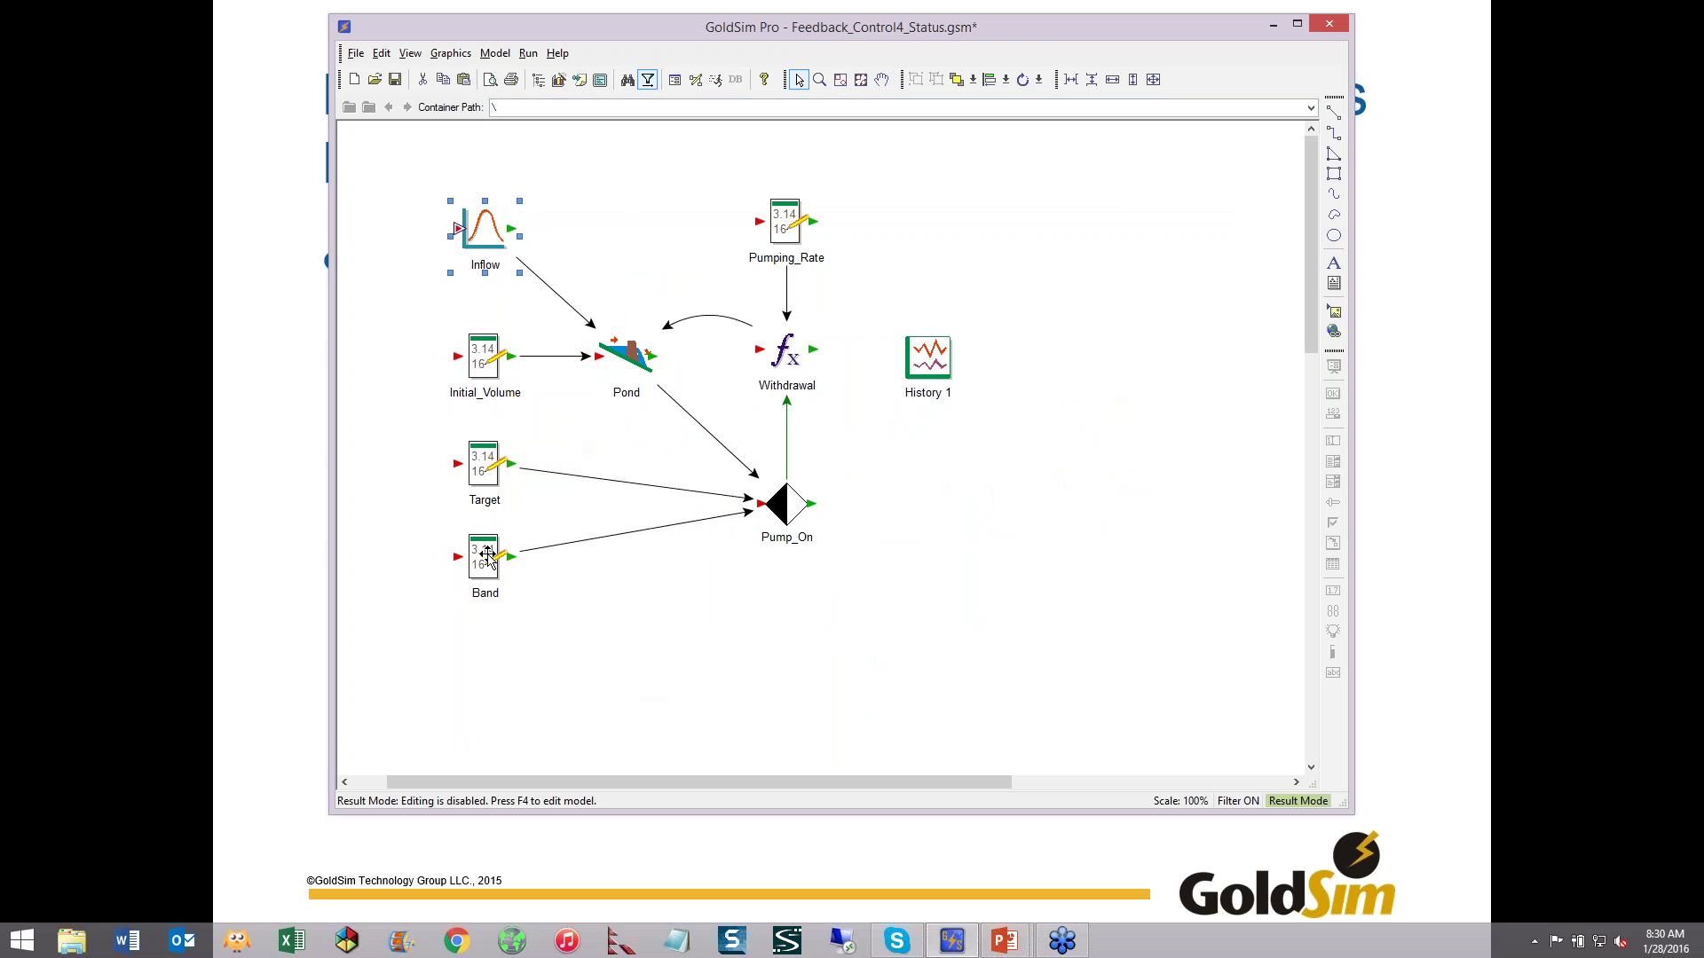
double_click(774, 505)
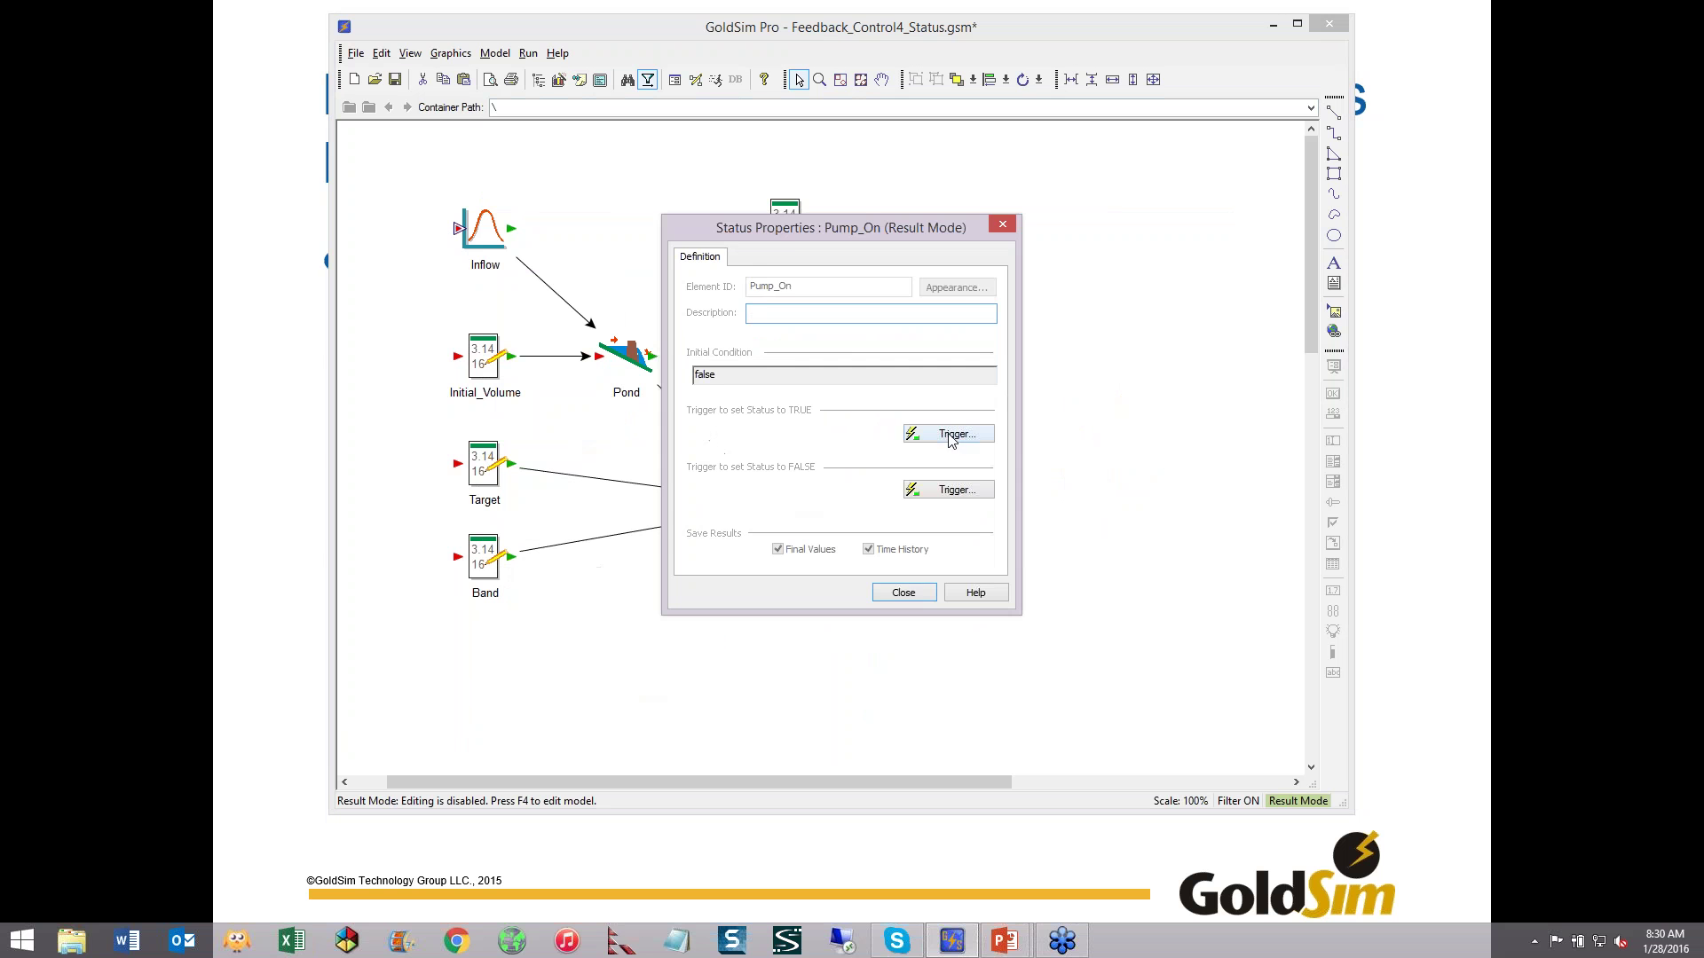
drag(788, 232, 998, 179)
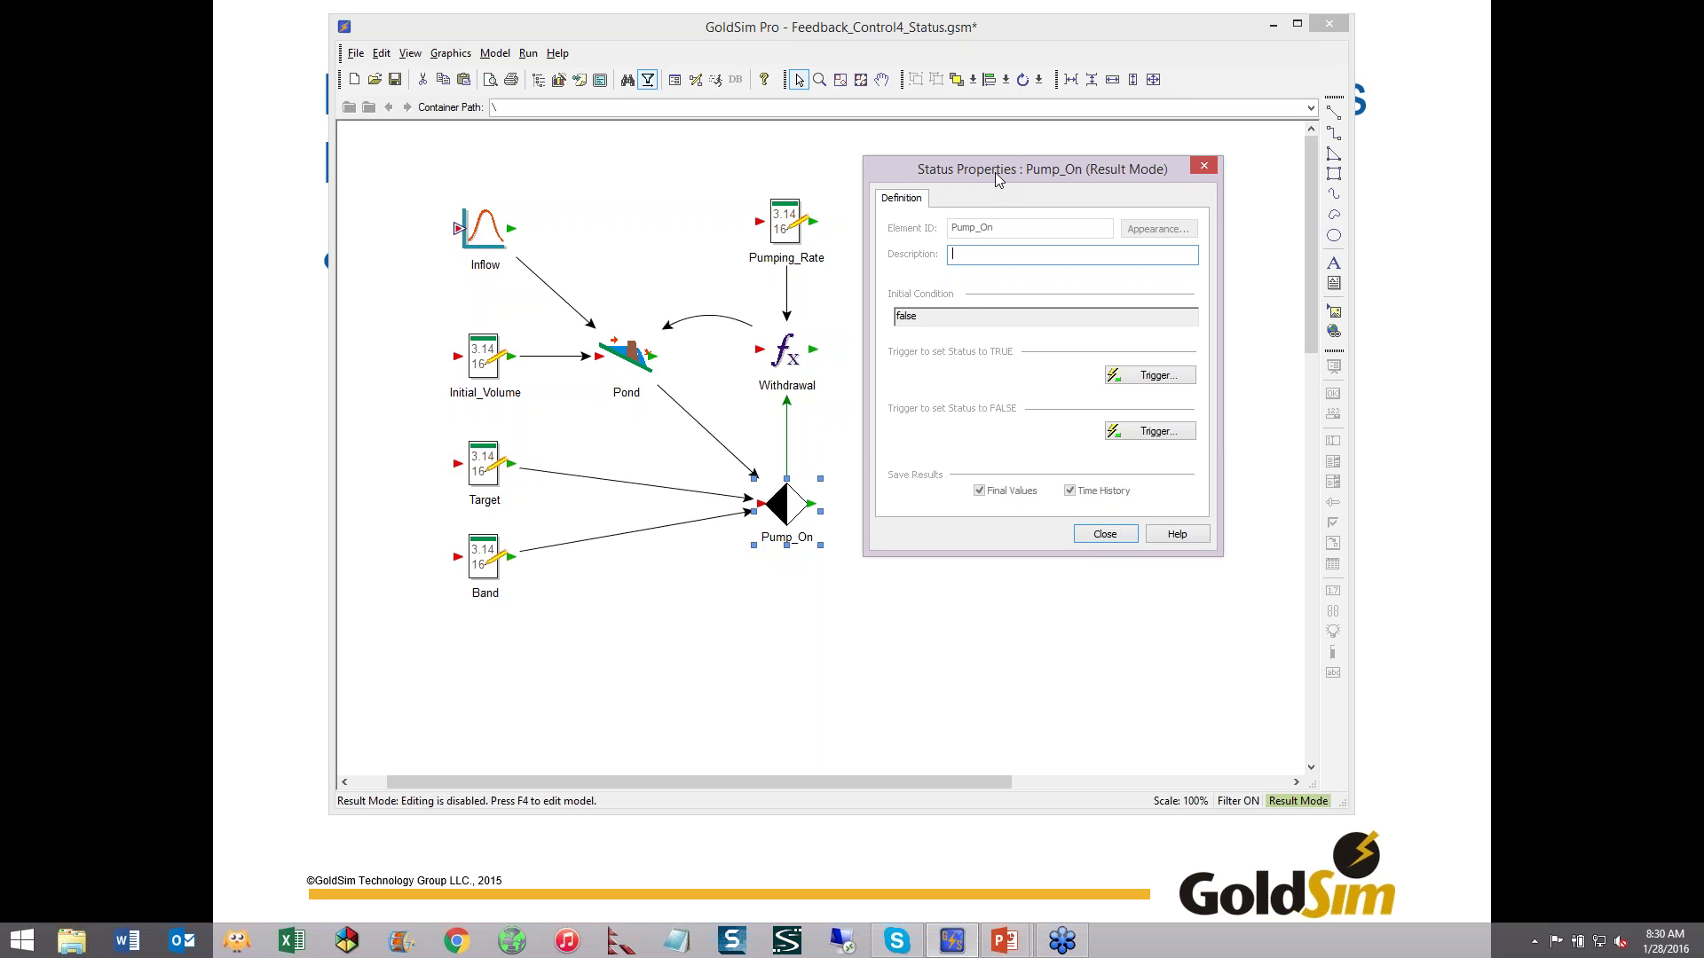
mouse_move(923, 315)
click(1151, 379)
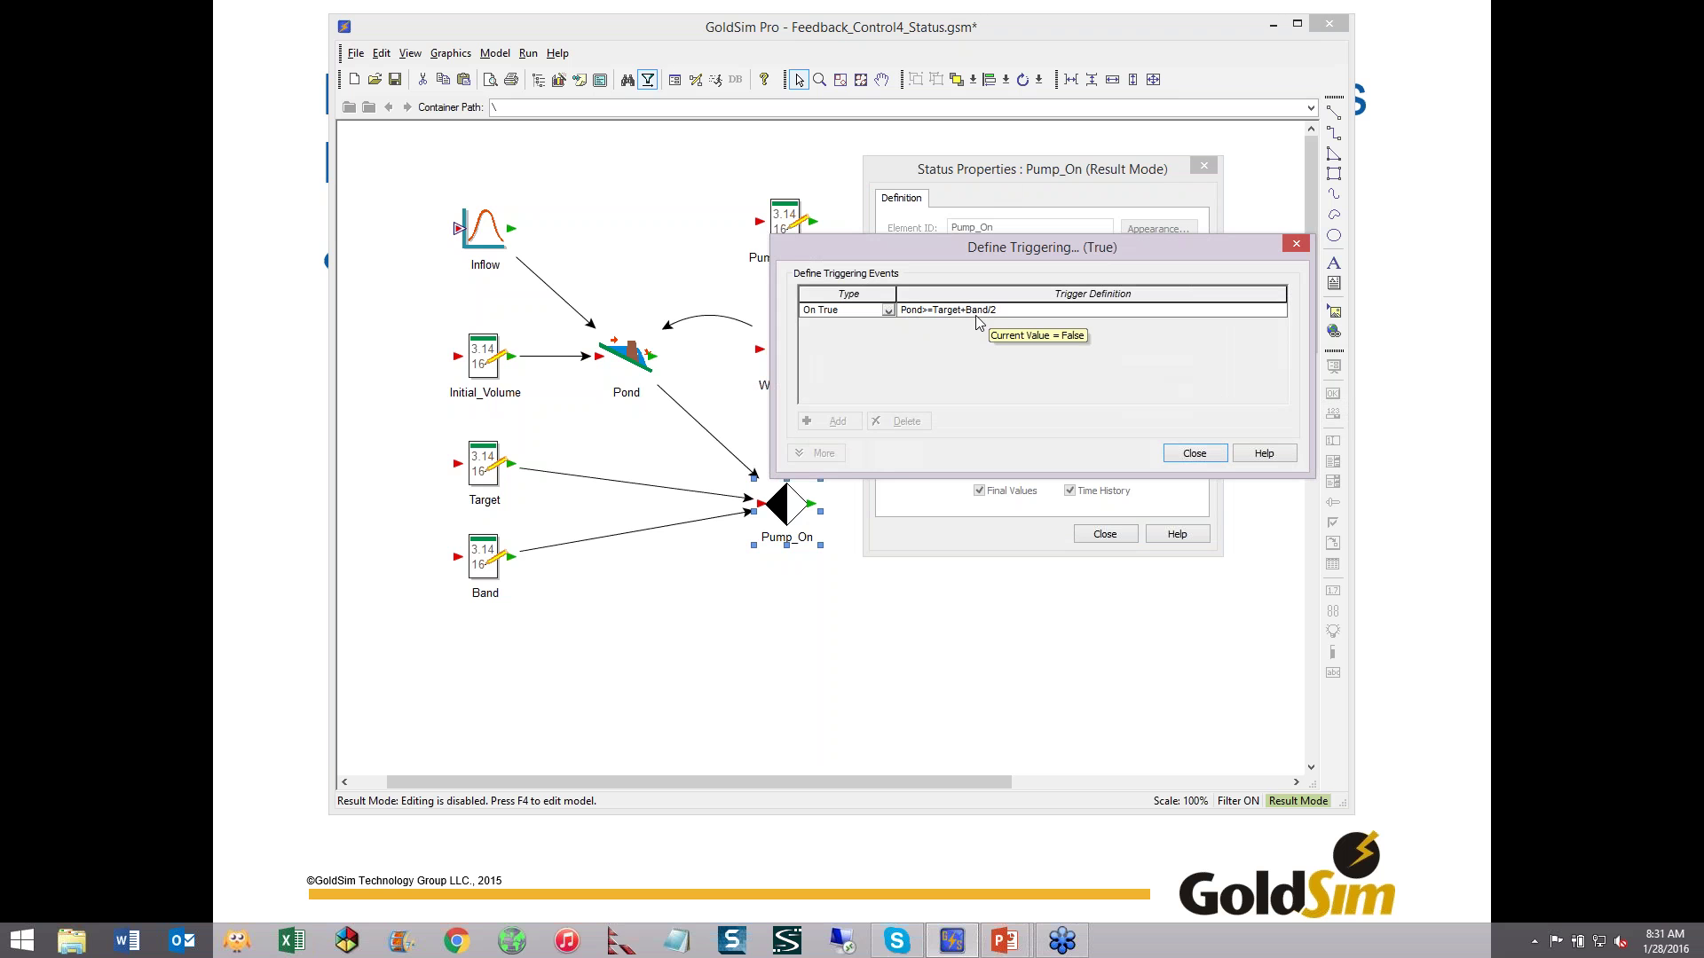
click(485, 572)
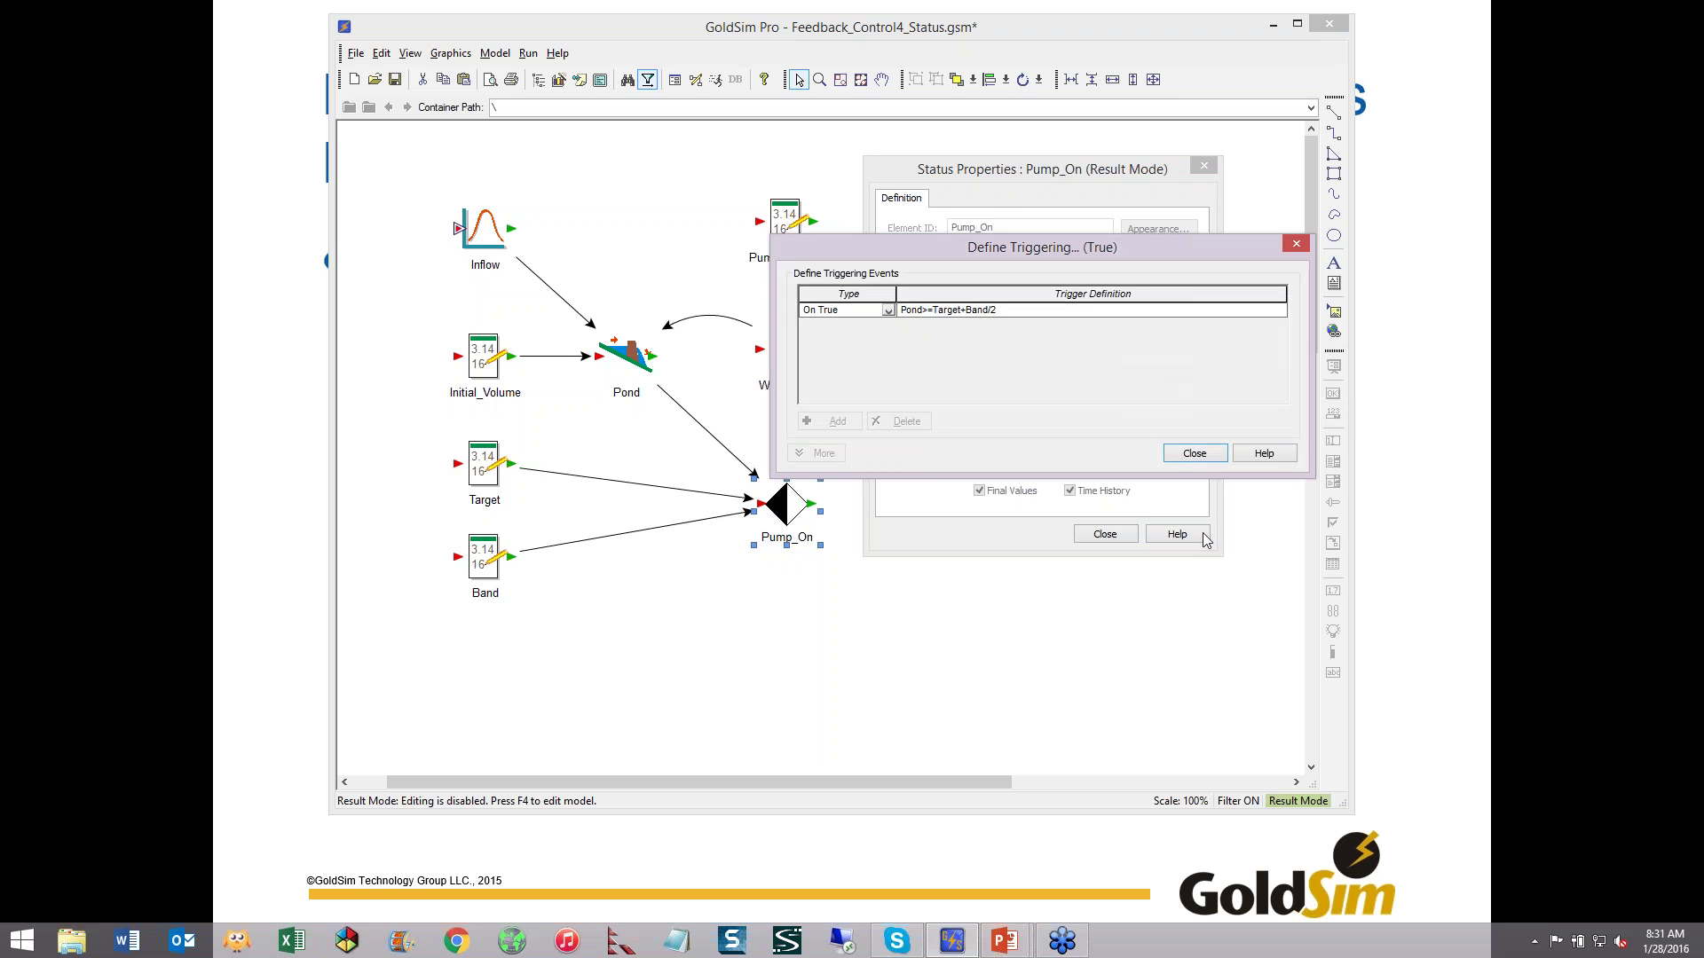
click(1194, 453)
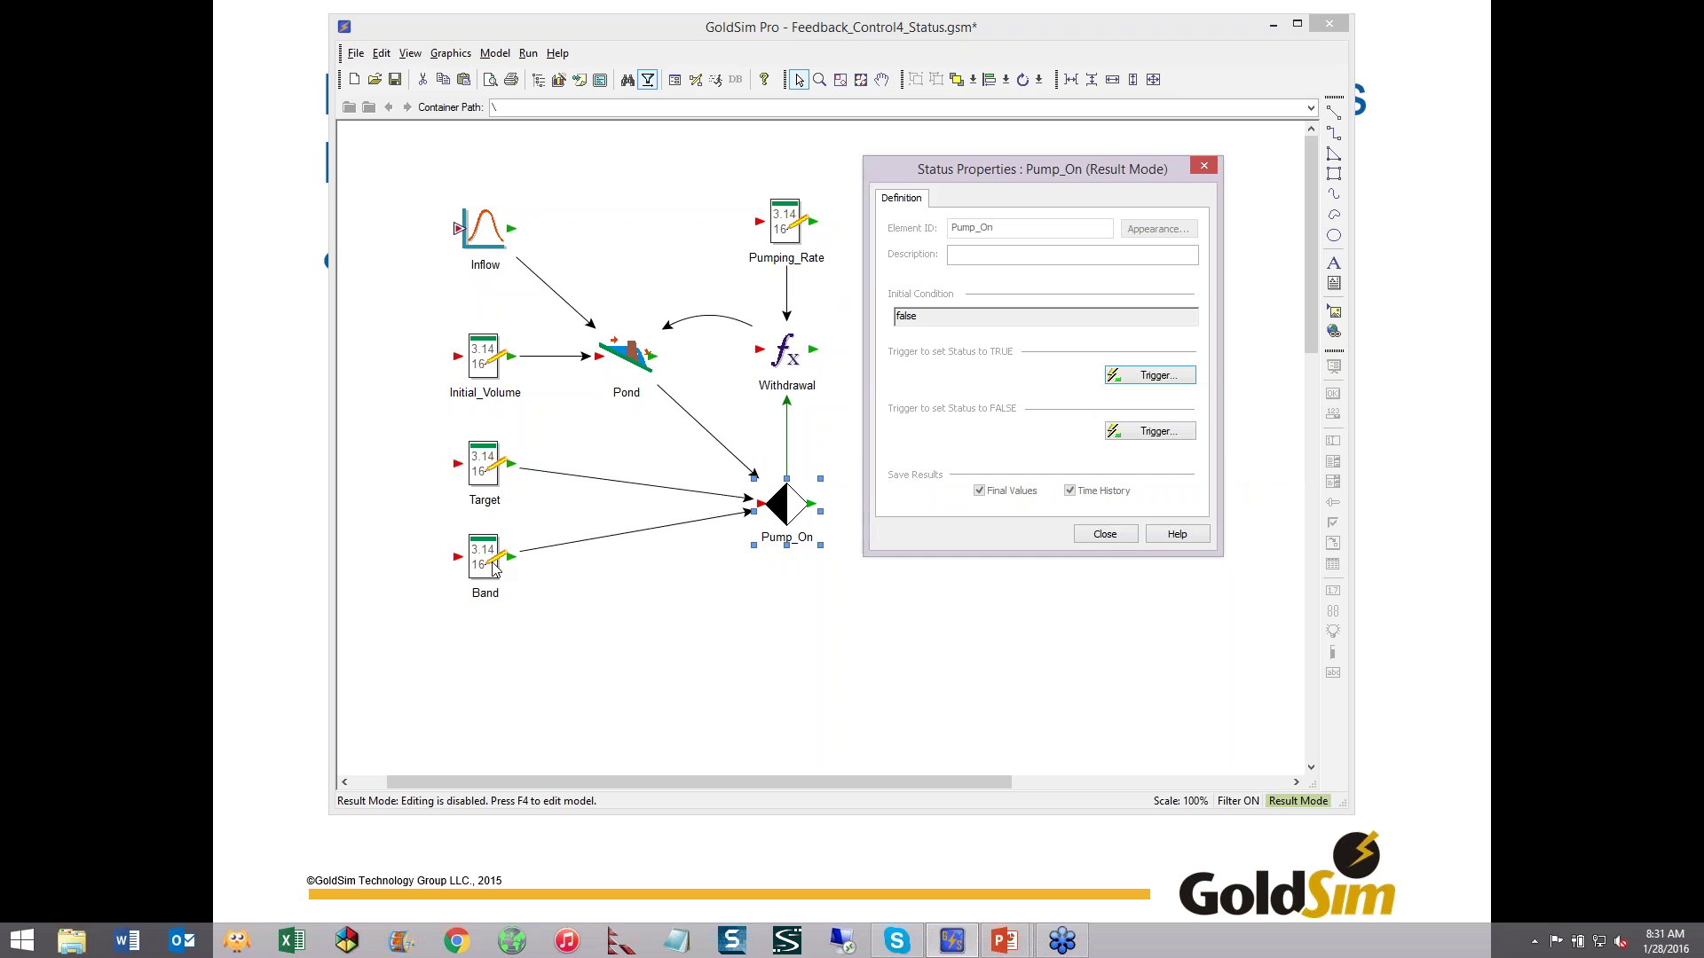
click(1105, 535)
- Reopen the Pump_On status element and compare the triggers that set its status to TRUE and to FALSE
mouse_move(491, 552)
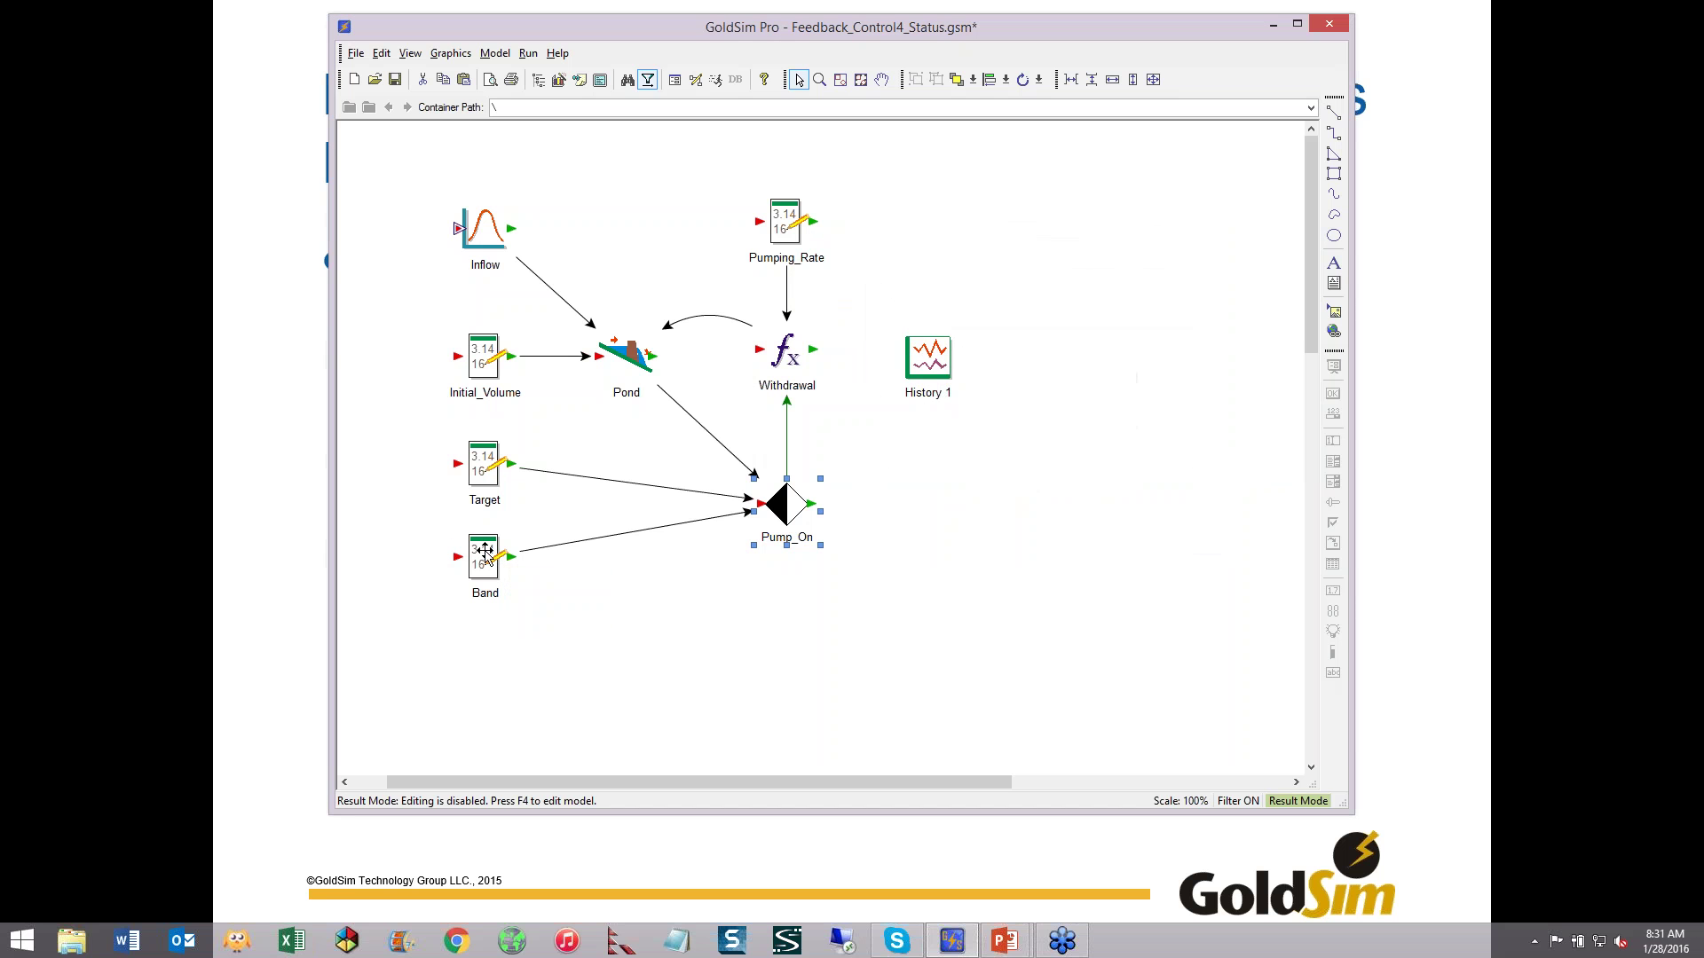
double_click(815, 499)
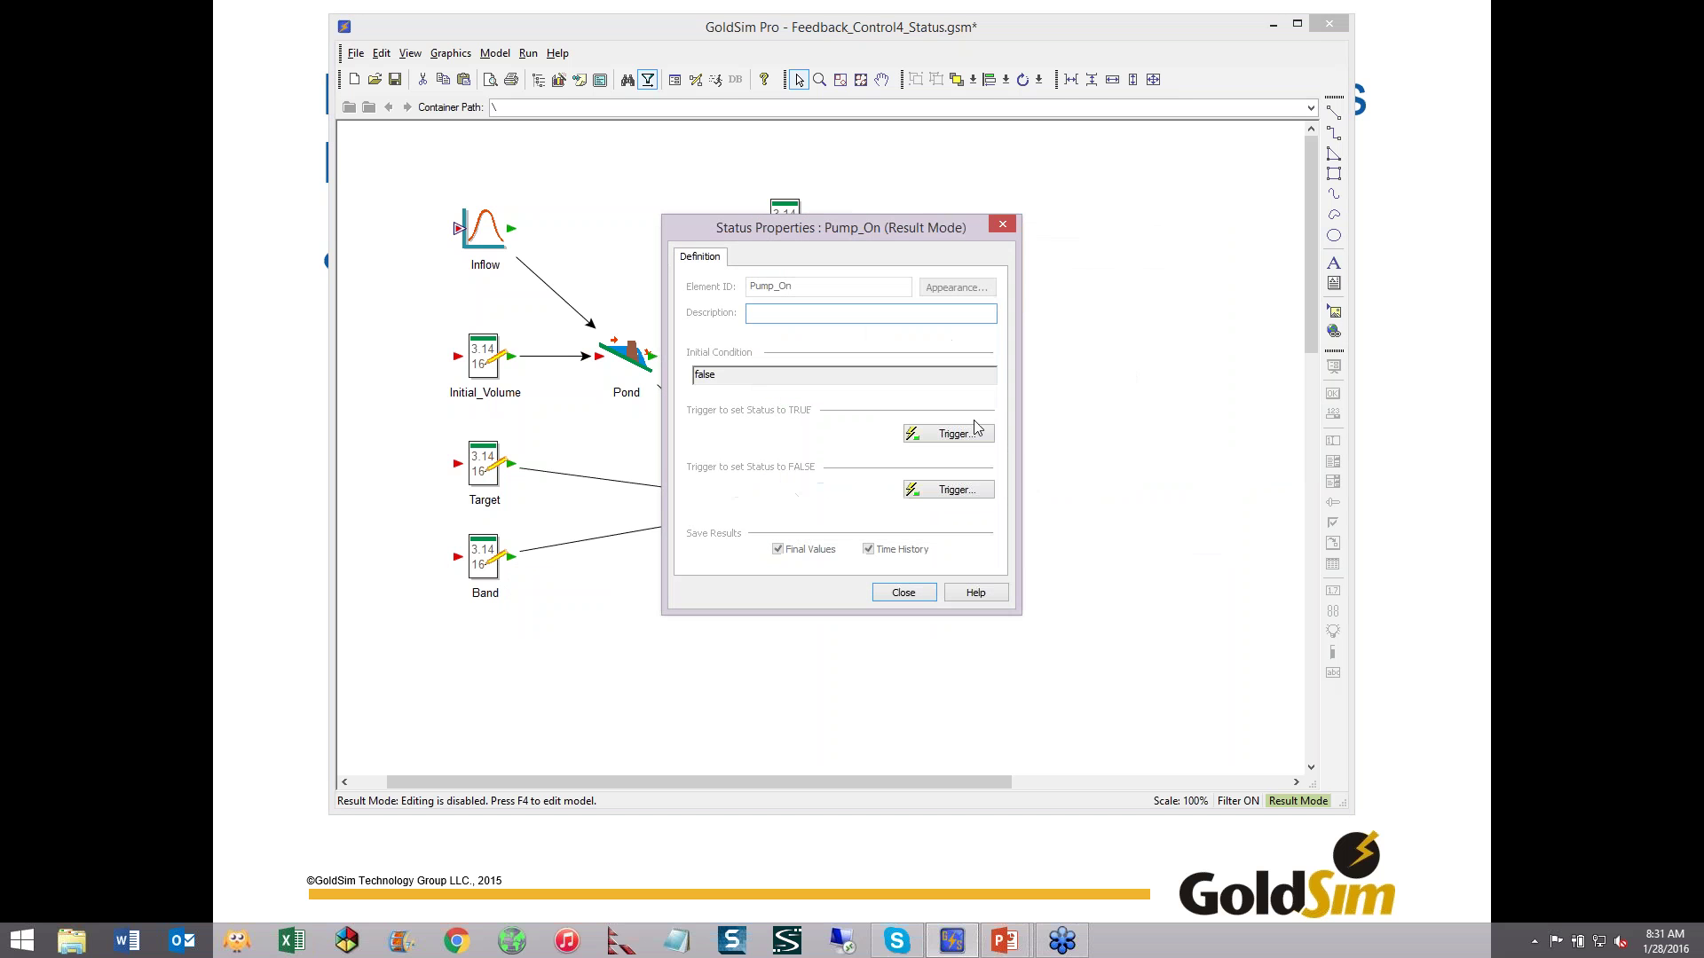
click(948, 436)
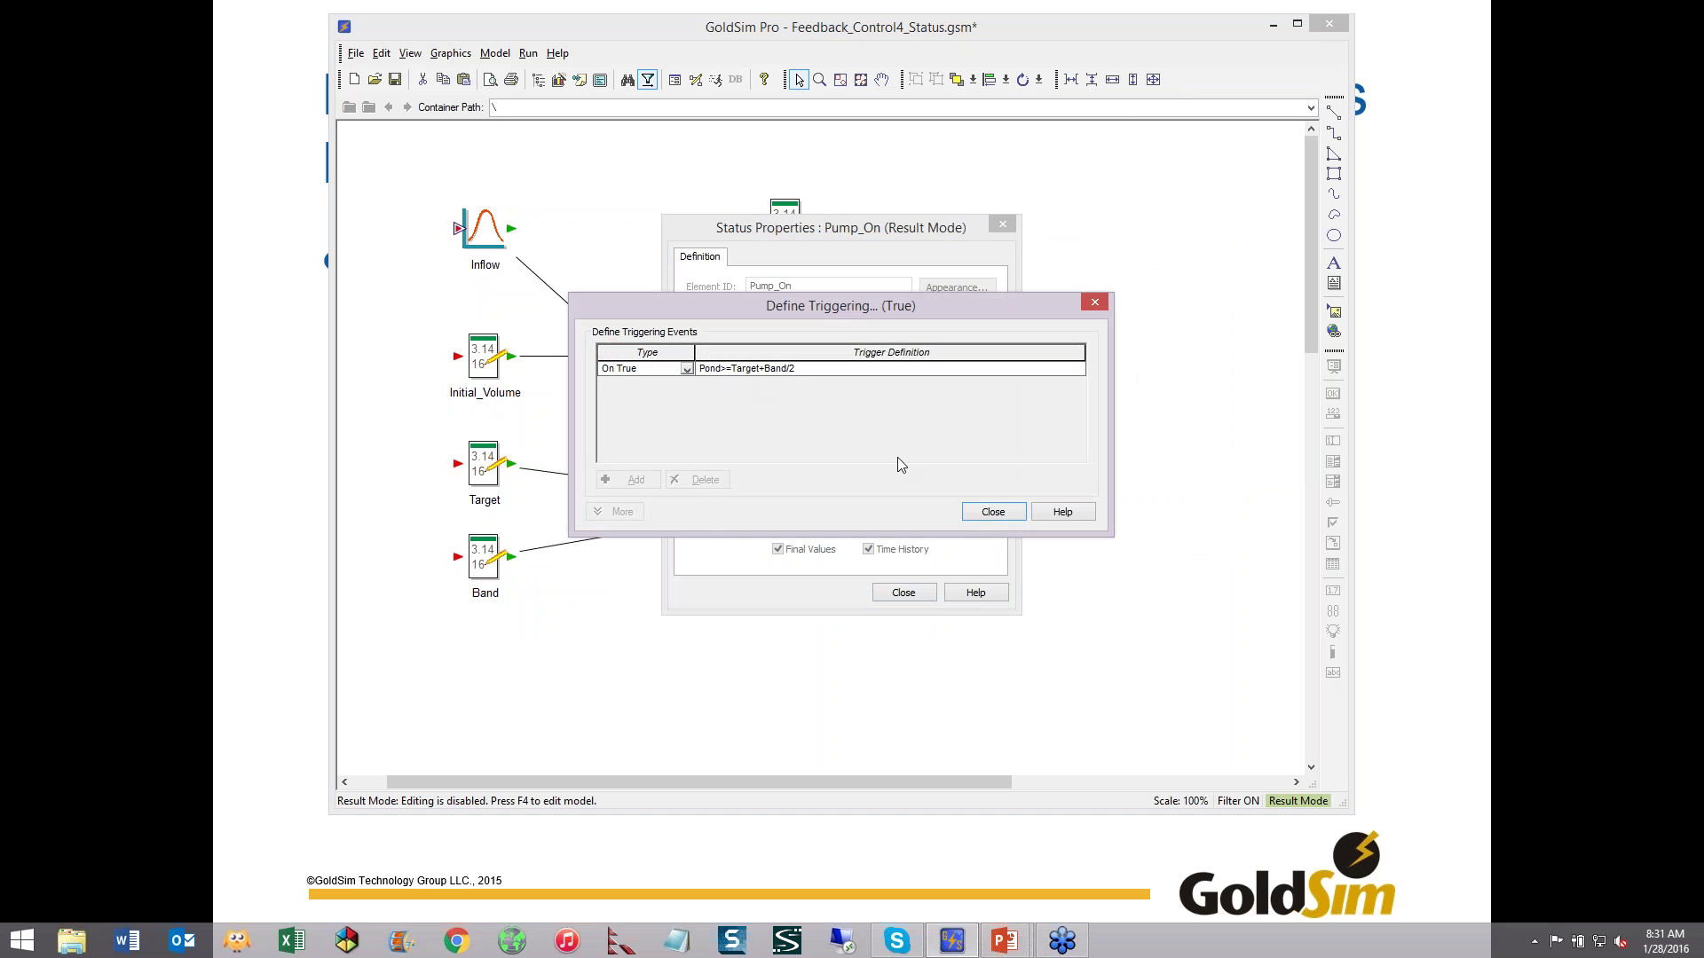
click(980, 513)
click(949, 490)
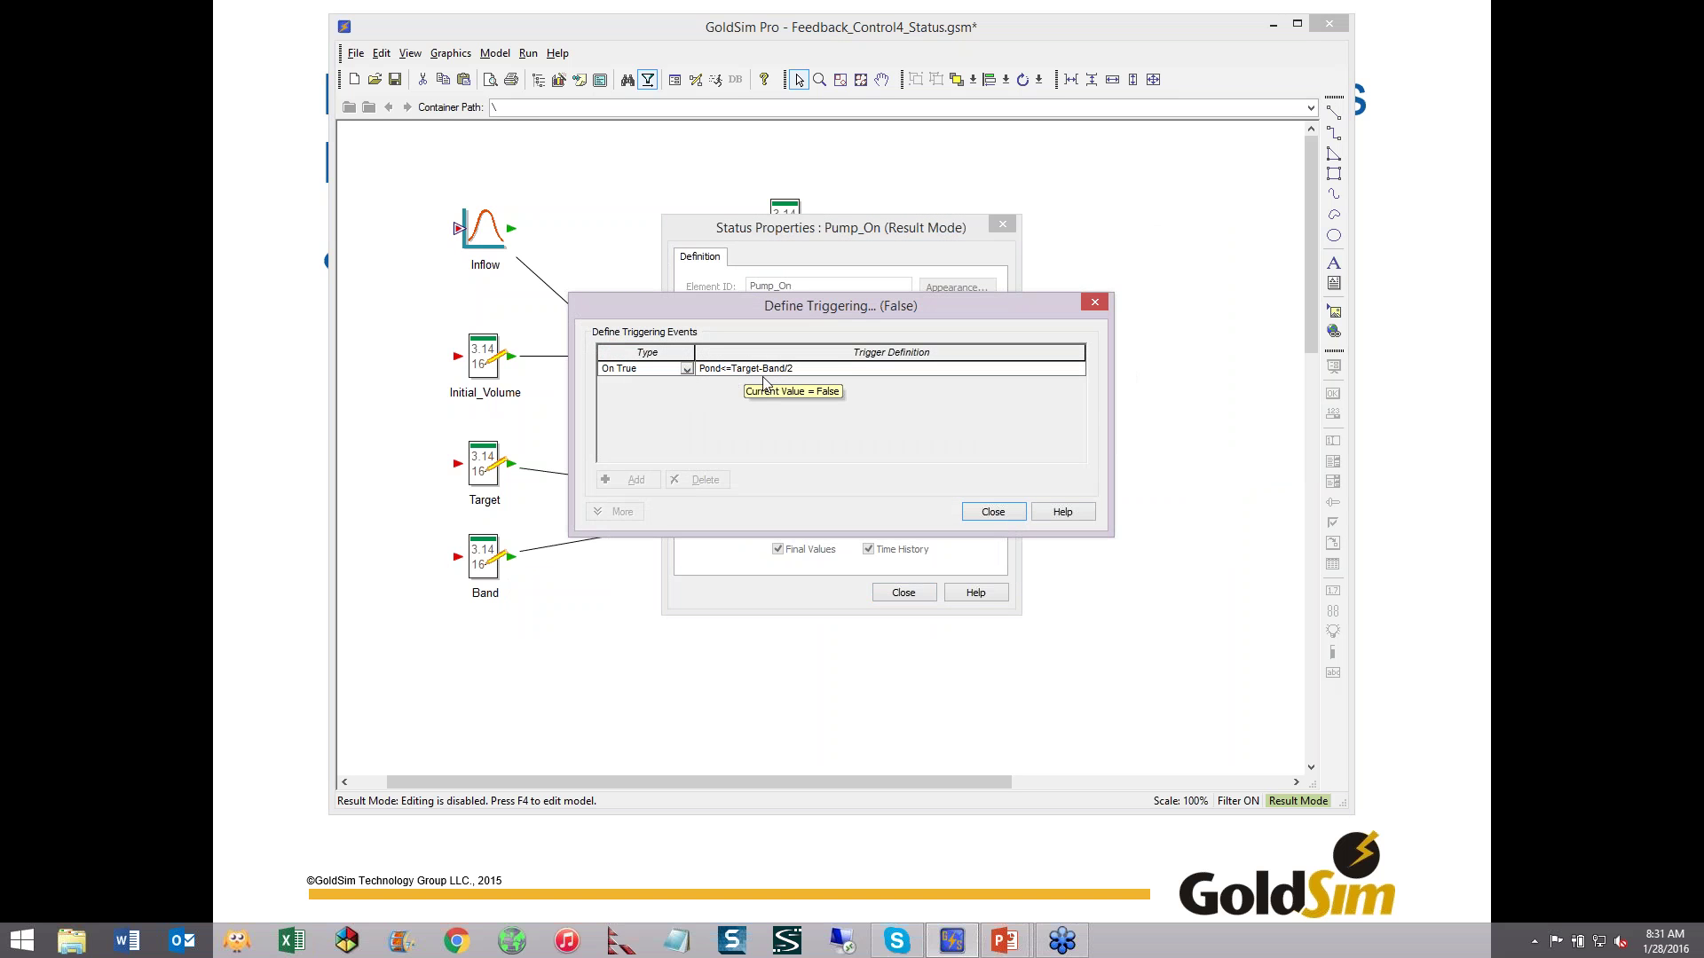
mouse_move(784, 380)
click(994, 511)
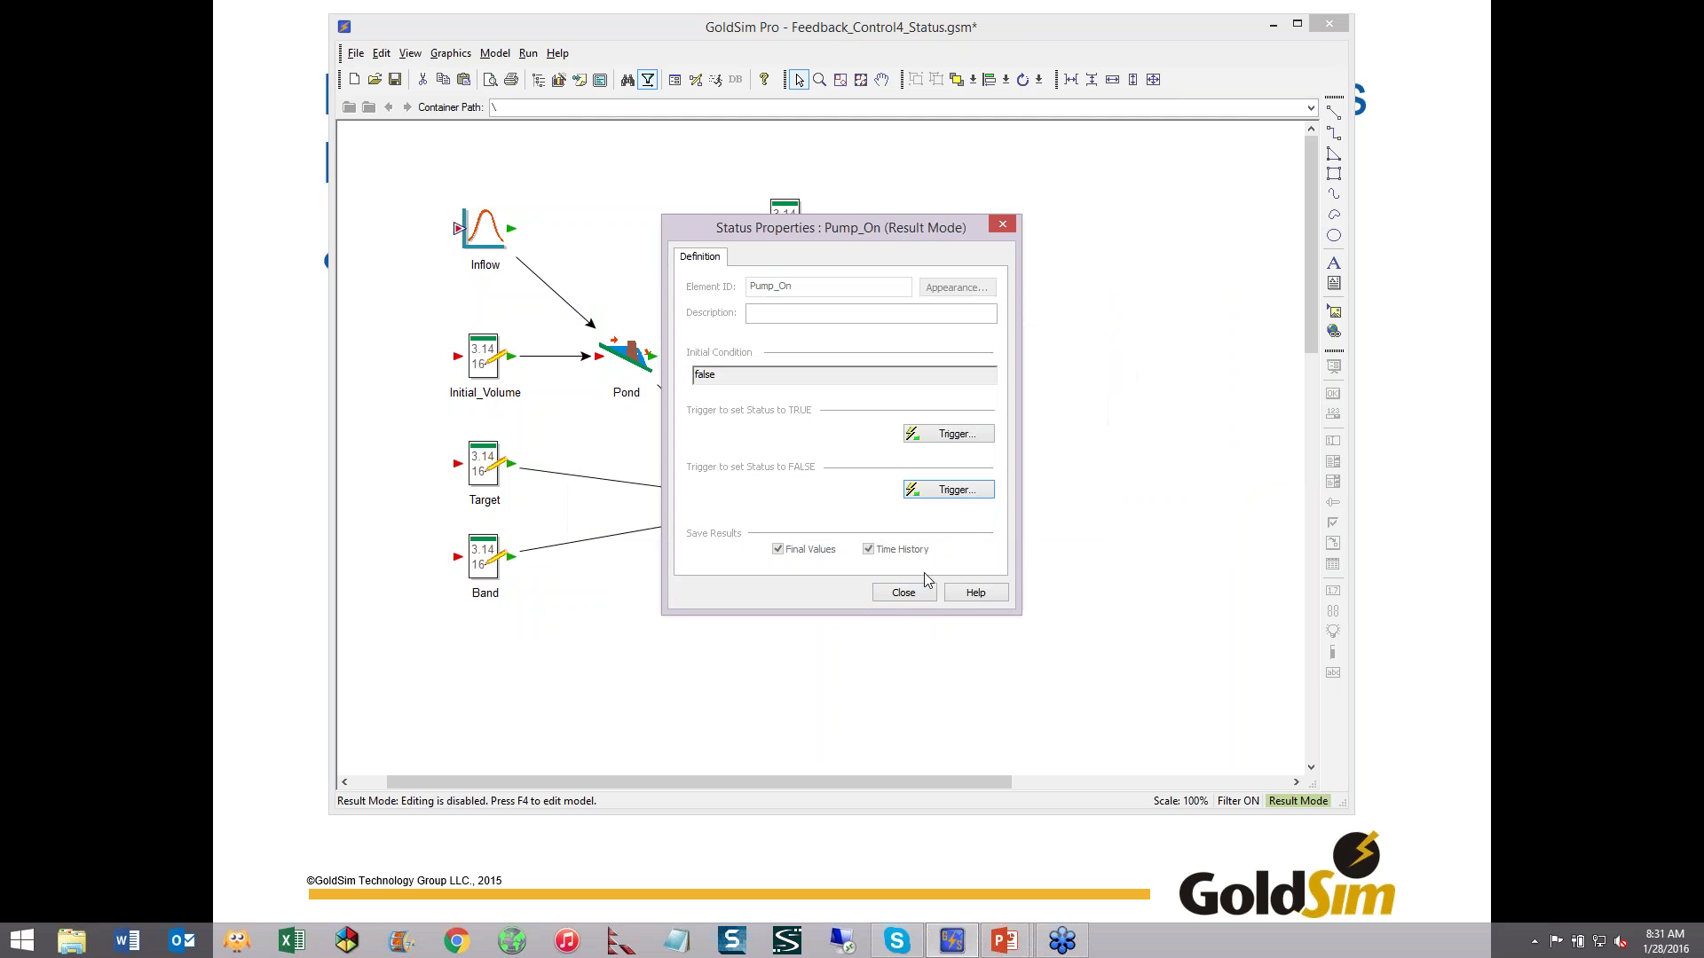
click(903, 593)
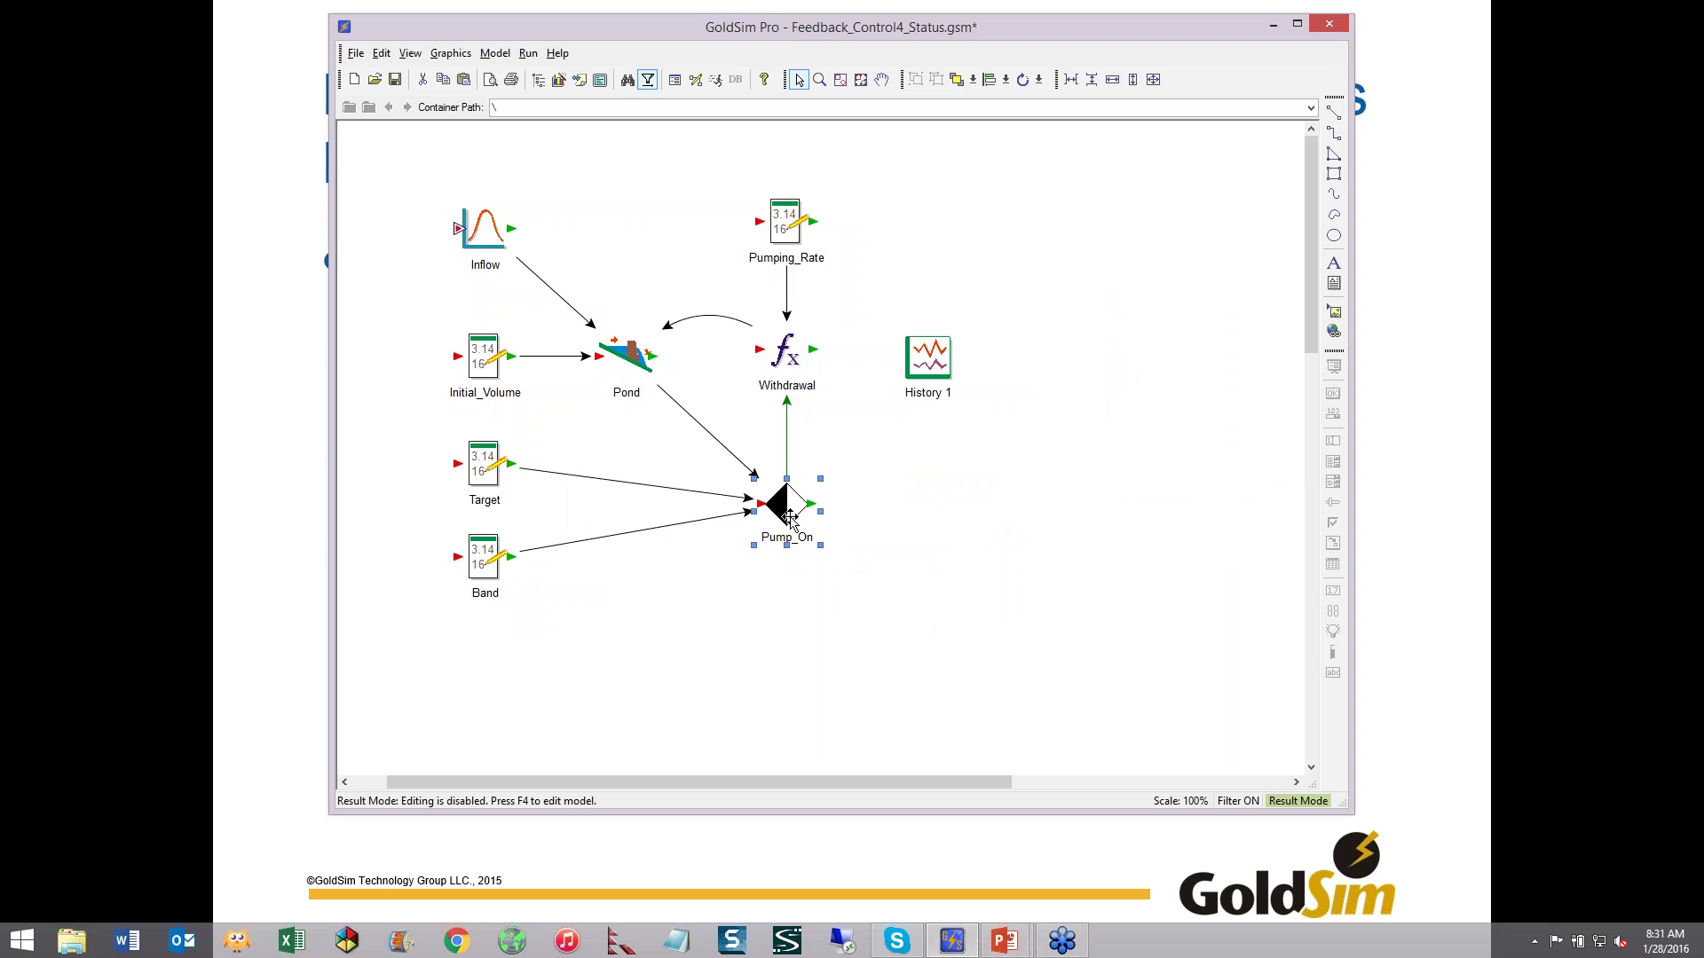
mouse_move(789, 518)
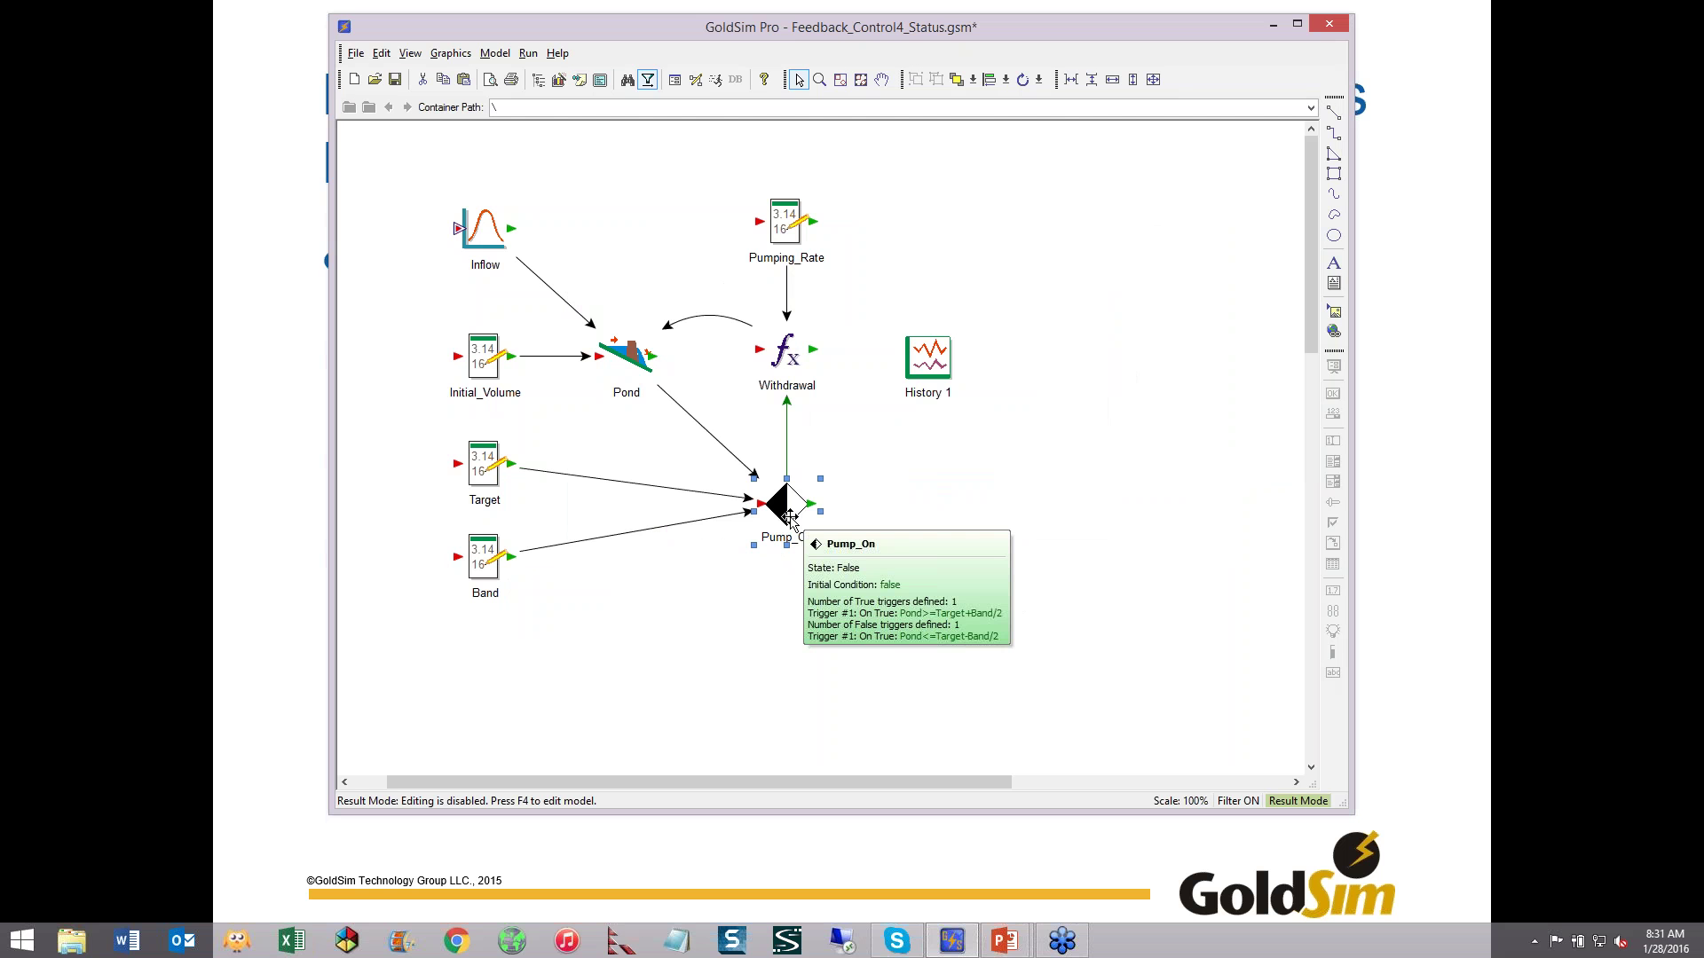
- Examine the equation of the Withdrawal expression to see how it uses Pump_On and Pumping_Rate
double_click(786, 353)
drag(835, 293, 1106, 228)
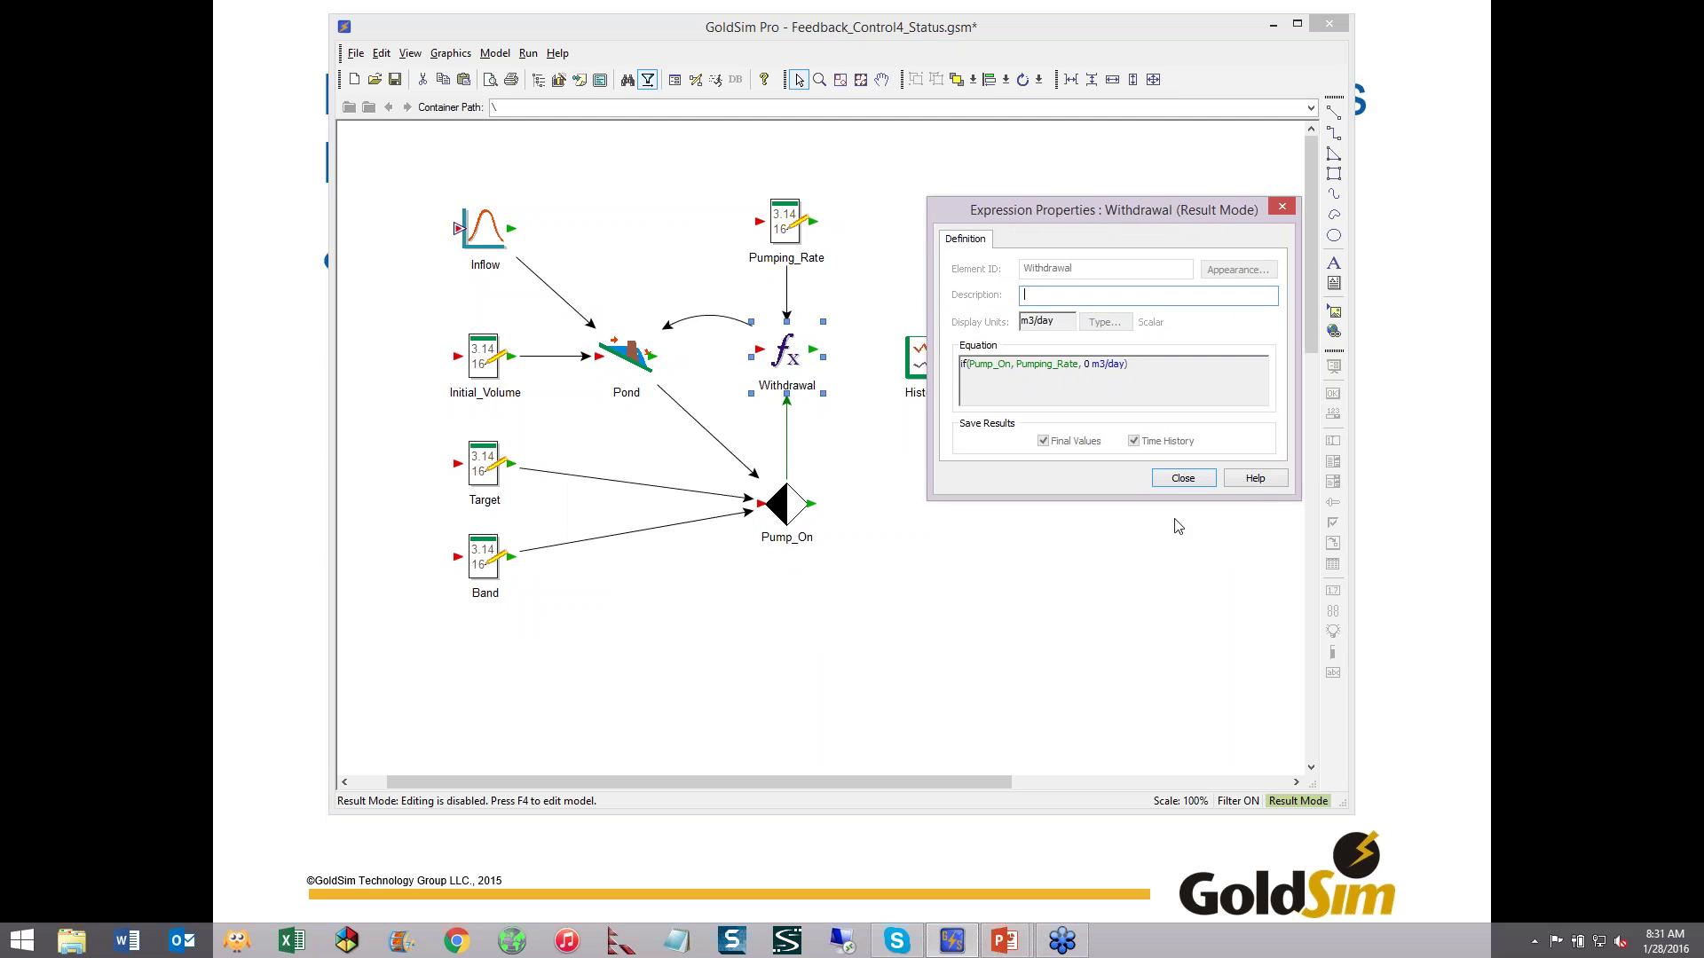
click(1181, 480)
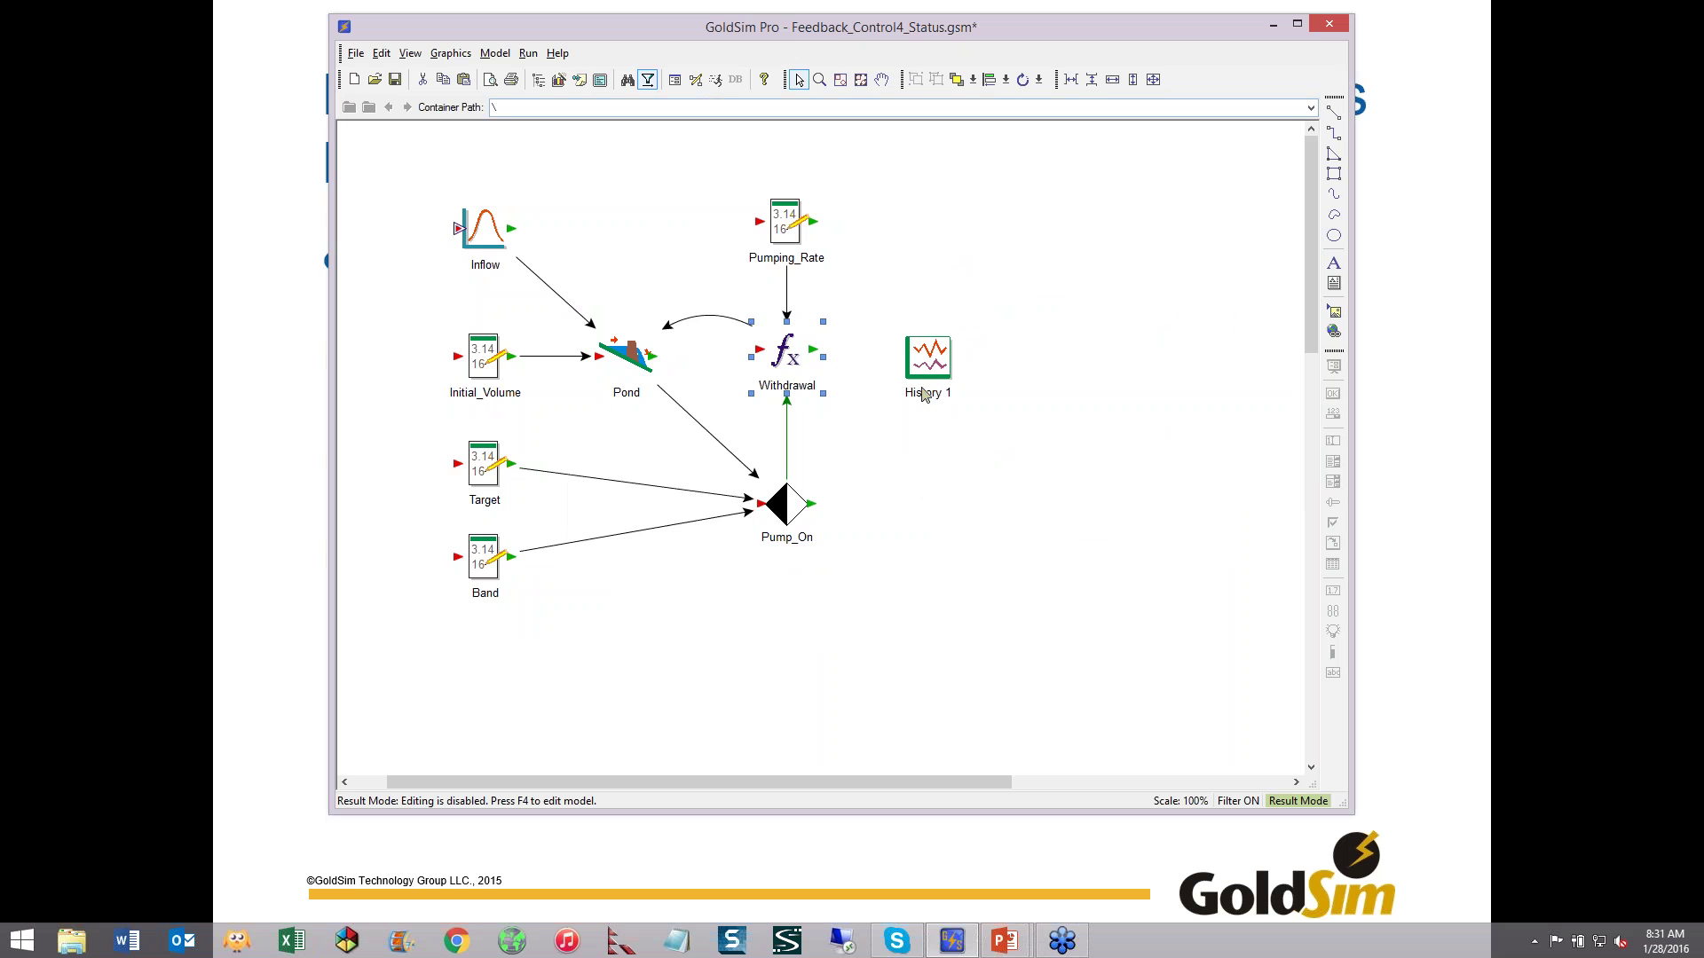
- Open the History 1 chart, enlarge it, and examine the pond volume against the pumping rate over time
double_click(925, 360)
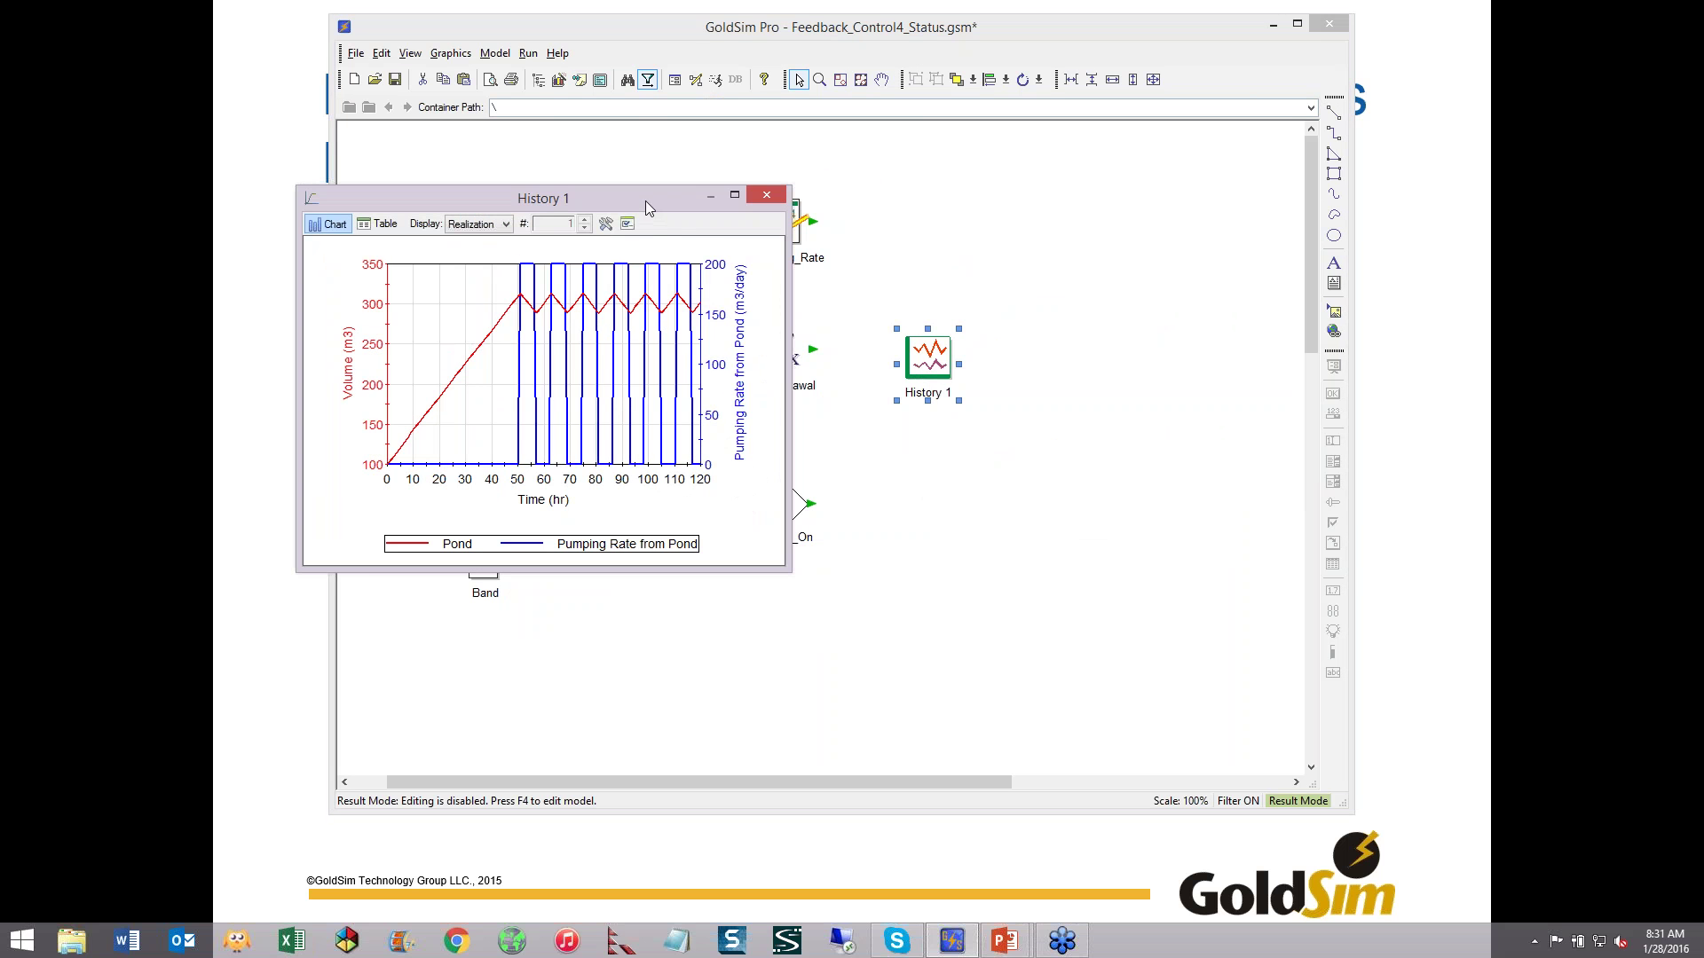
drag(648, 204, 898, 167)
drag(1044, 537, 1264, 642)
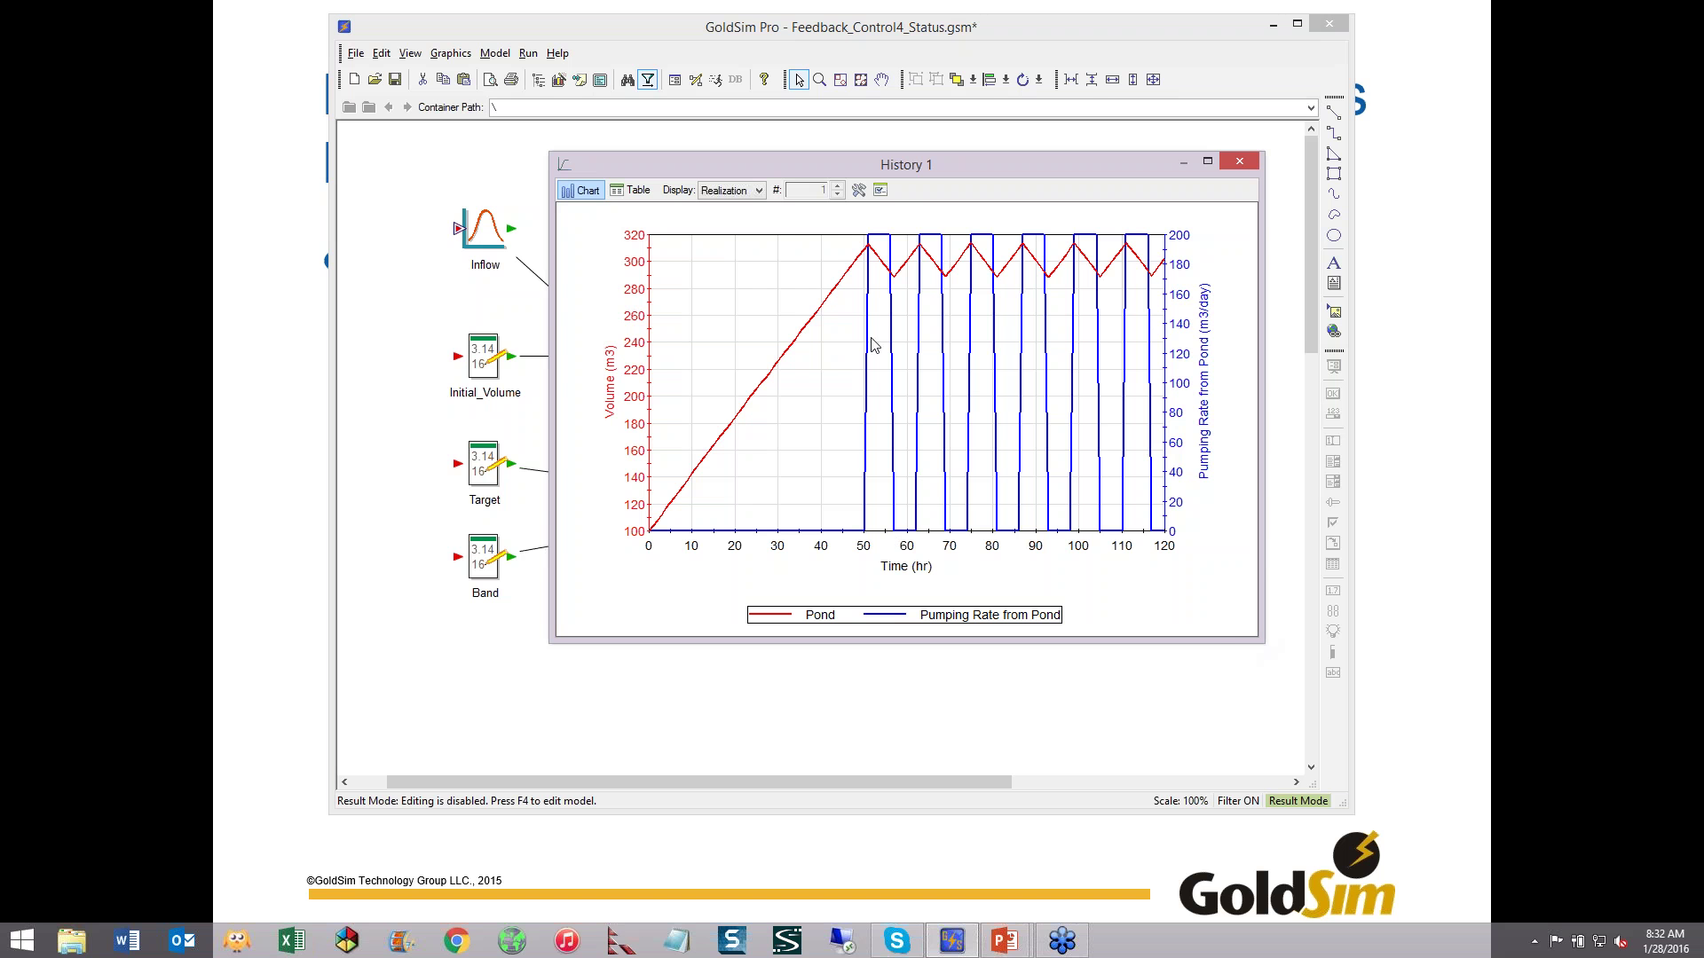
mouse_move(885, 237)
click(1238, 161)
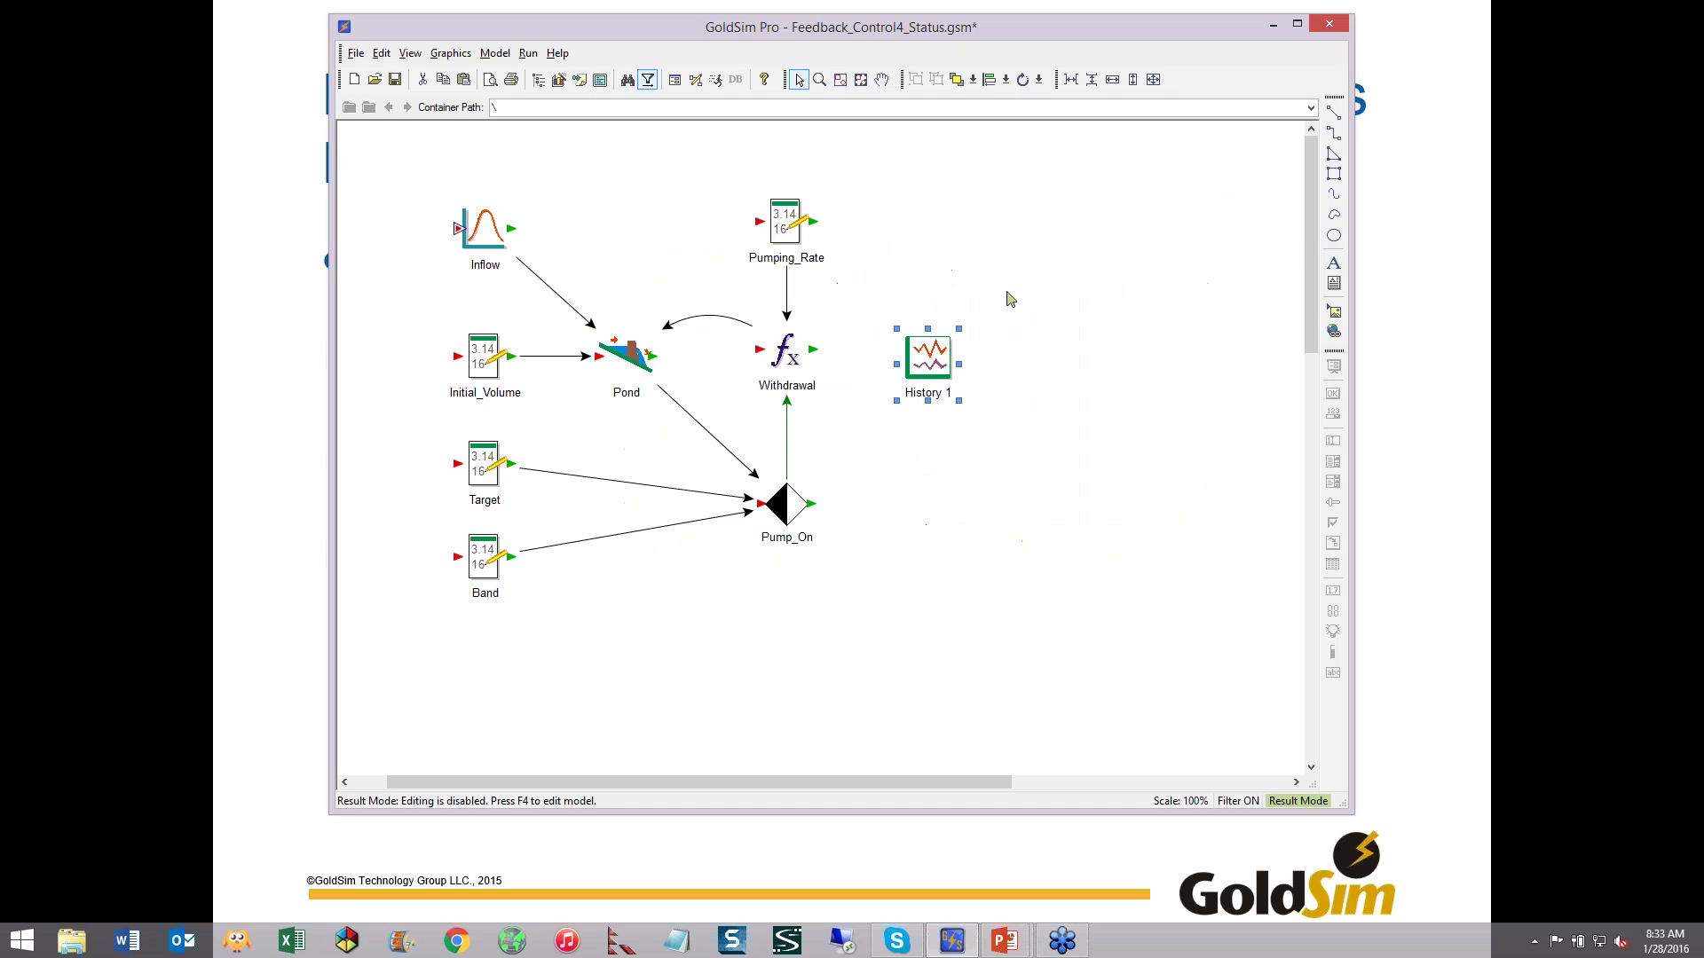
- Switch to the presentation, reveal the two ways to trigger on the deadband slide, and return to GoldSim
key(alt+Tab)
key(Right)
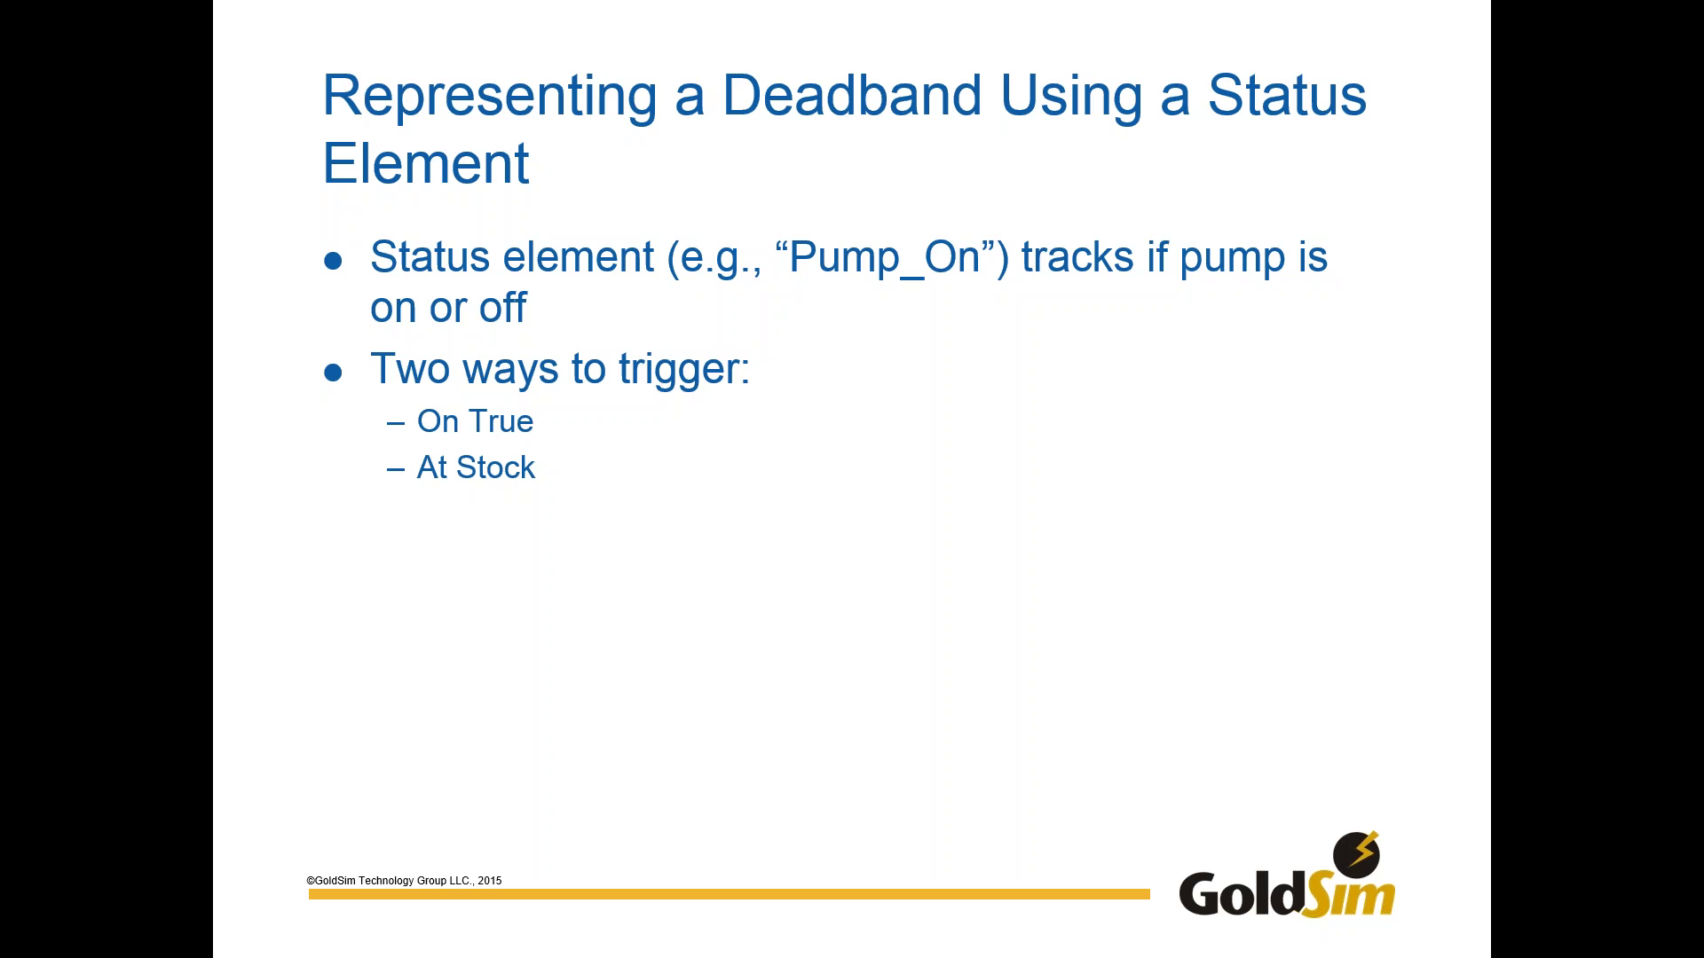
key(alt+Tab)
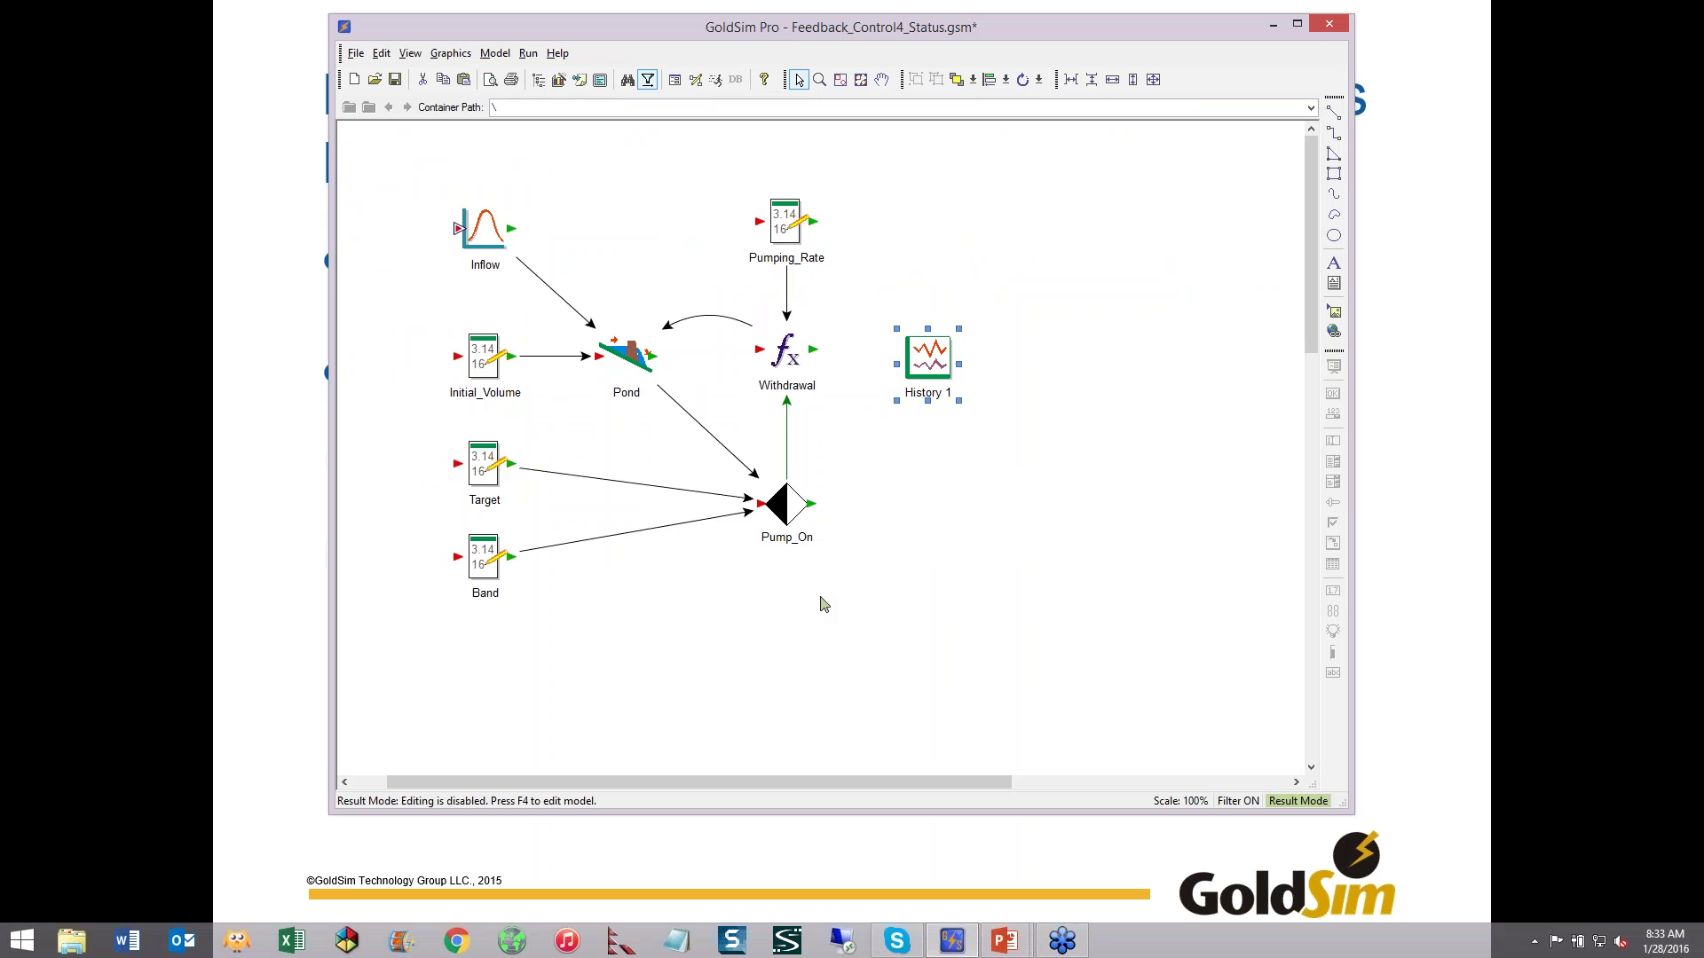
- Return the model to Edit Mode and review the TRUE and FALSE trigger definitions of Pump_On
key(F4)
click(809, 480)
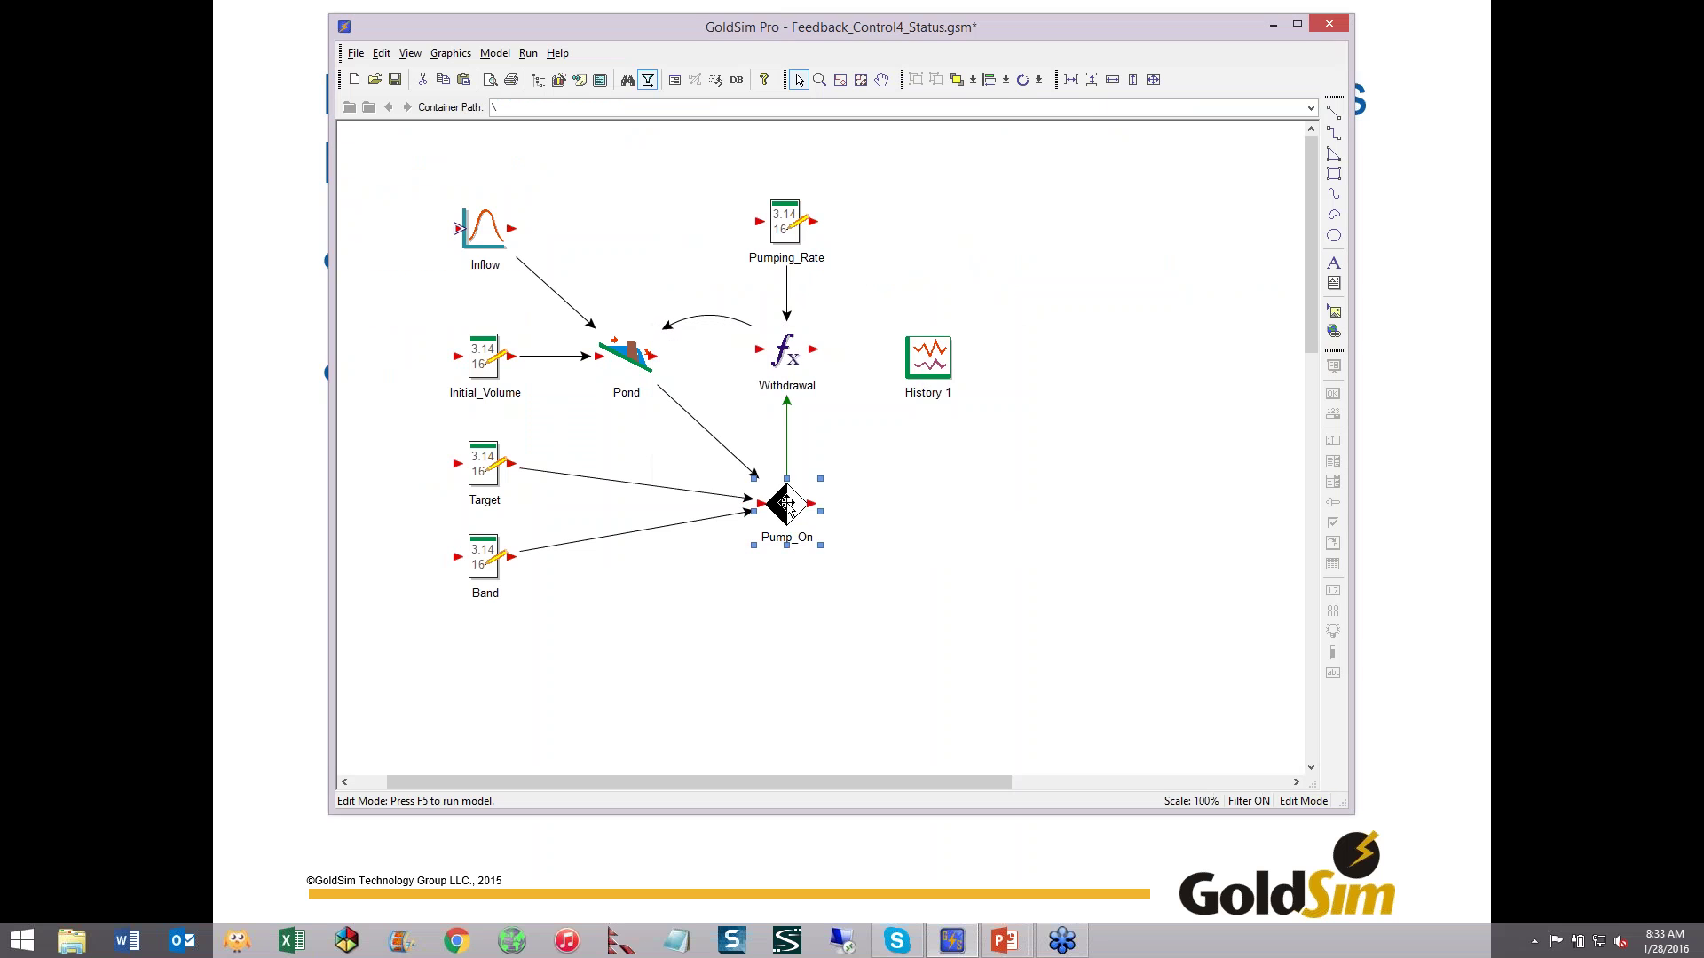
double_click(786, 504)
drag(905, 229, 1143, 158)
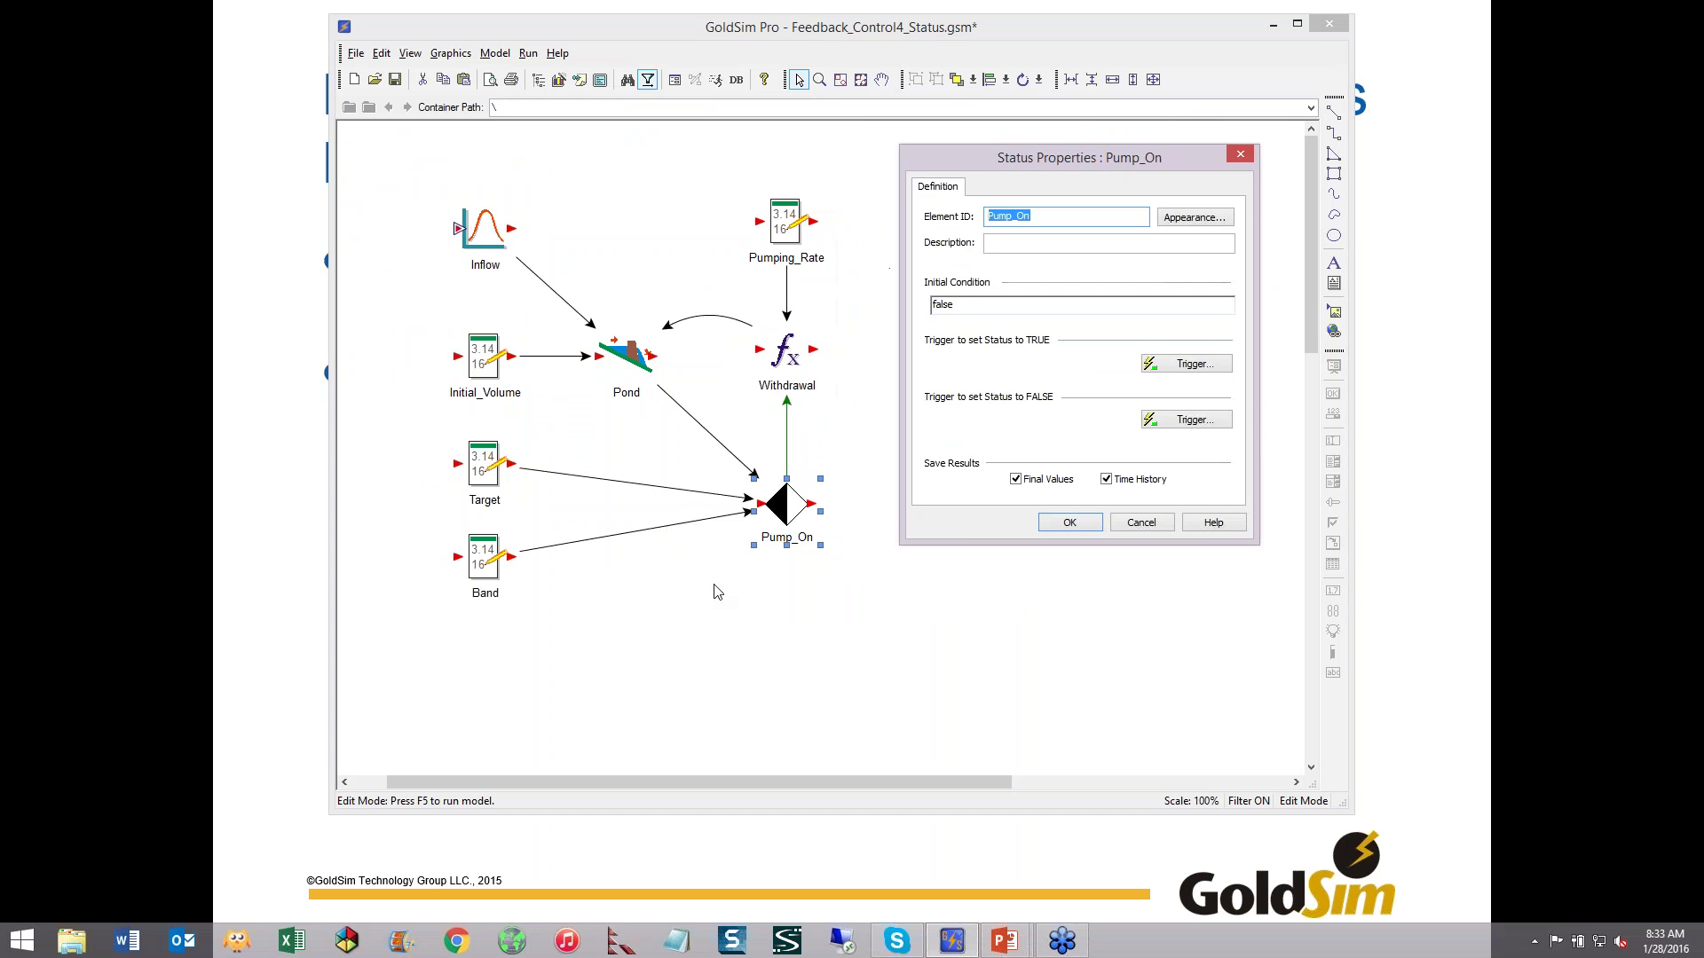
click(1175, 366)
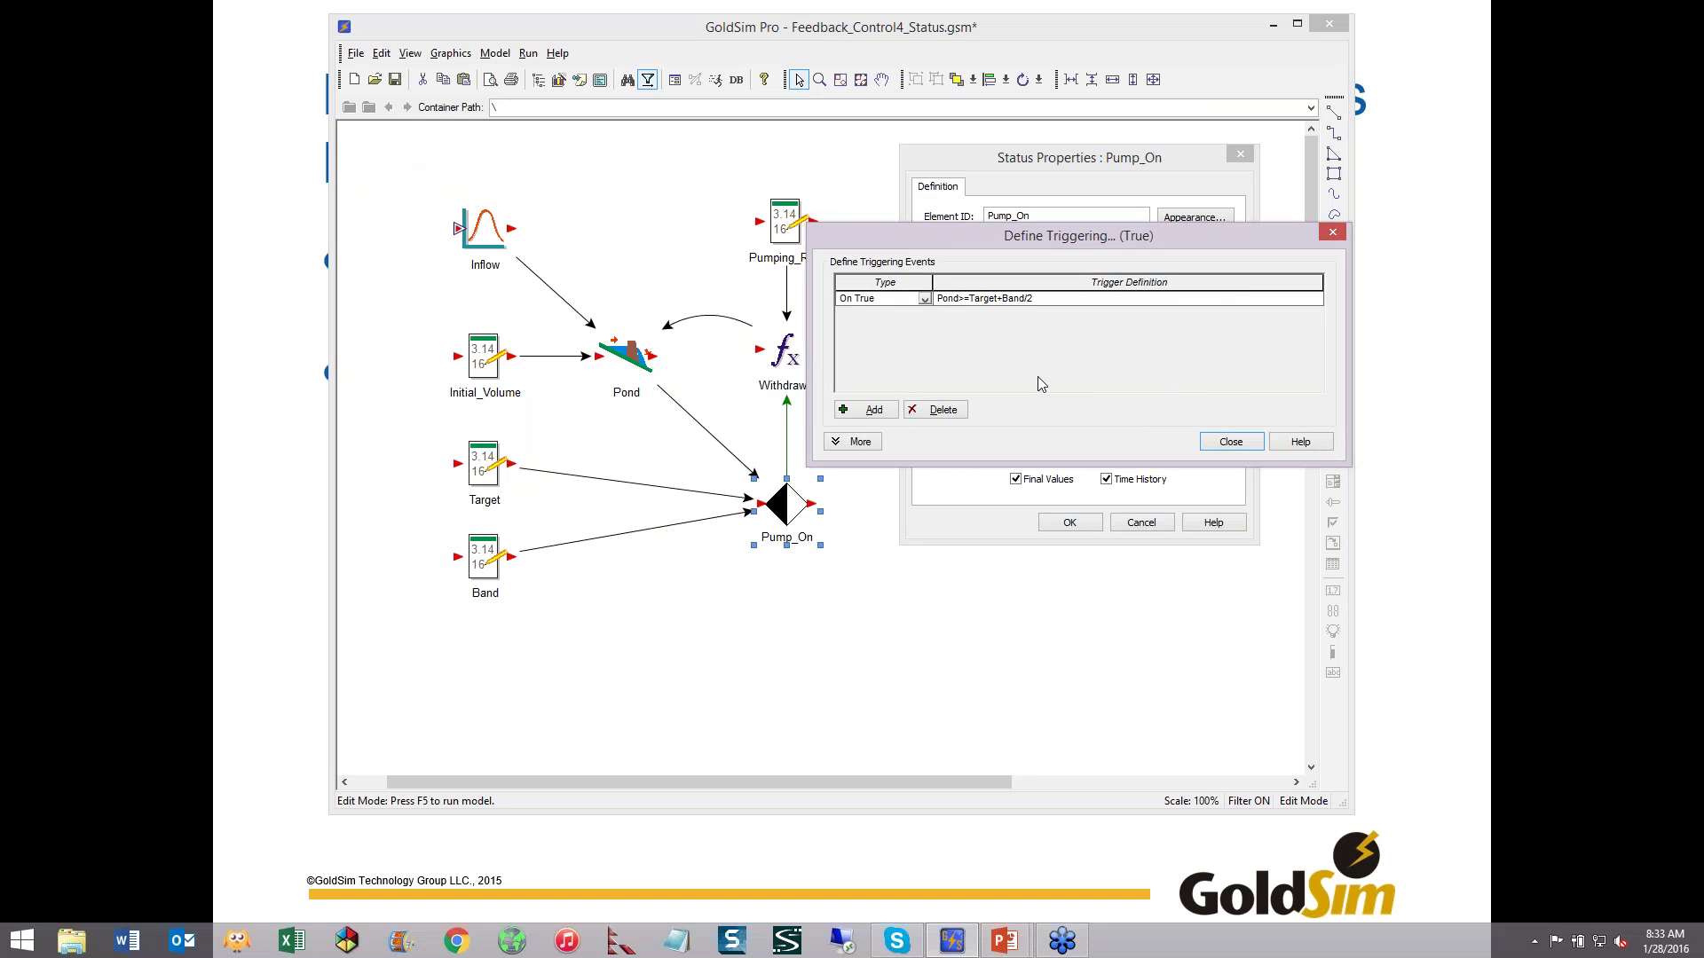
click(1229, 443)
click(1182, 422)
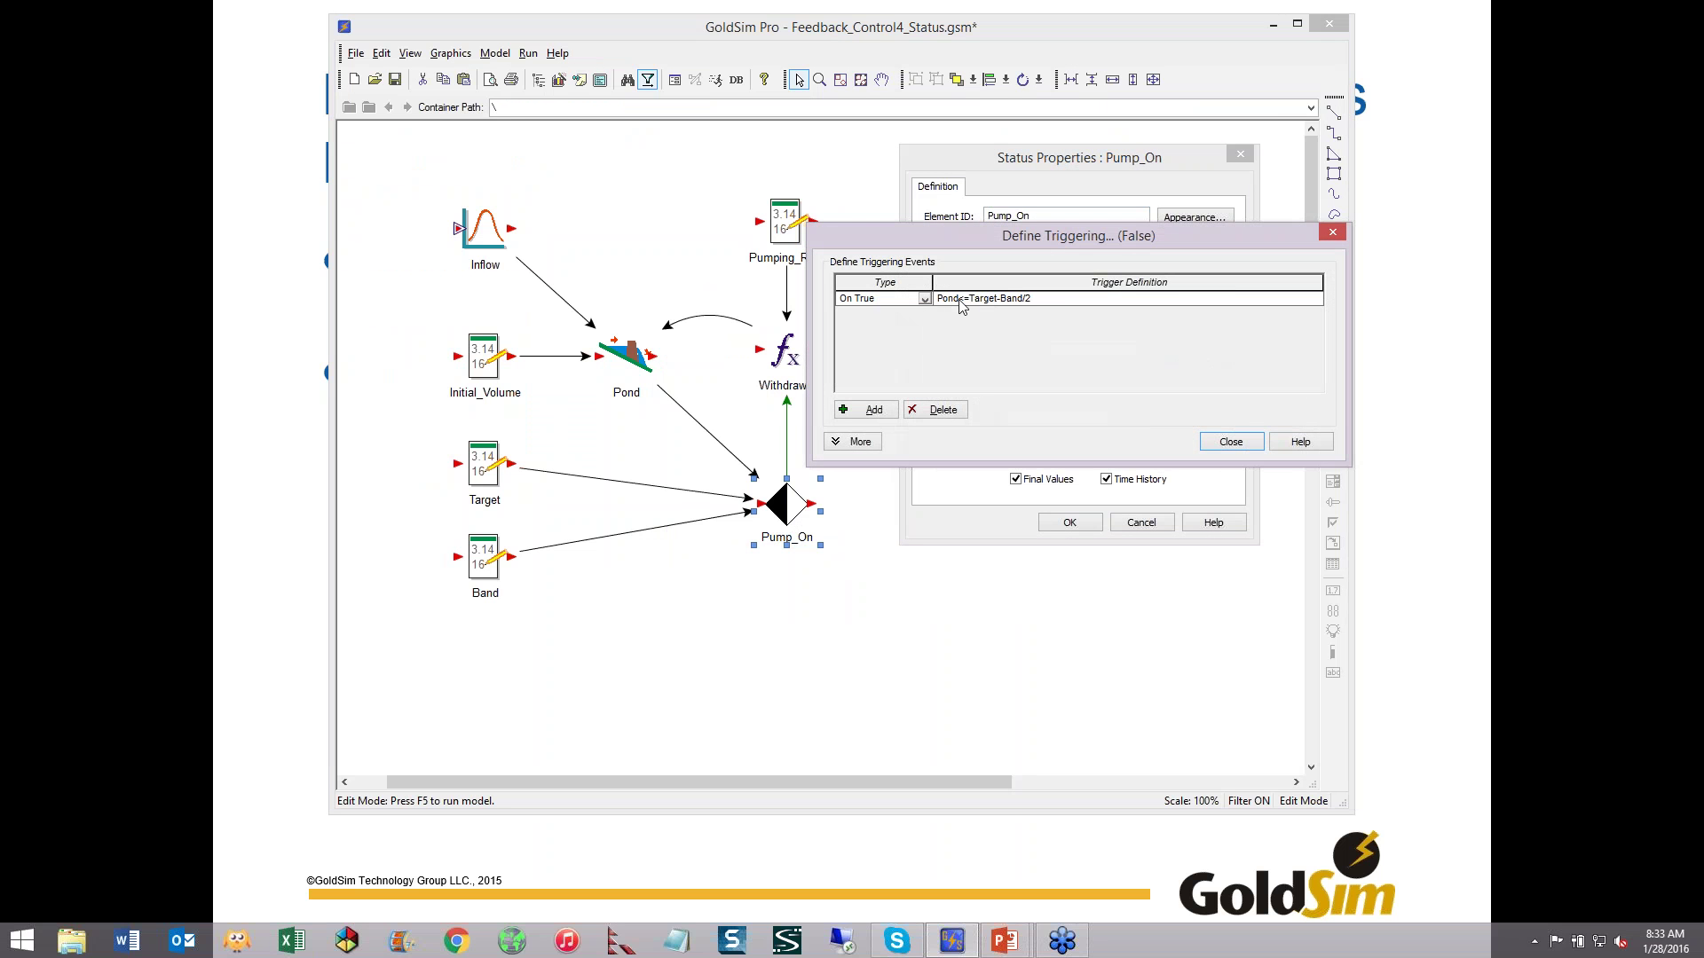
click(1233, 444)
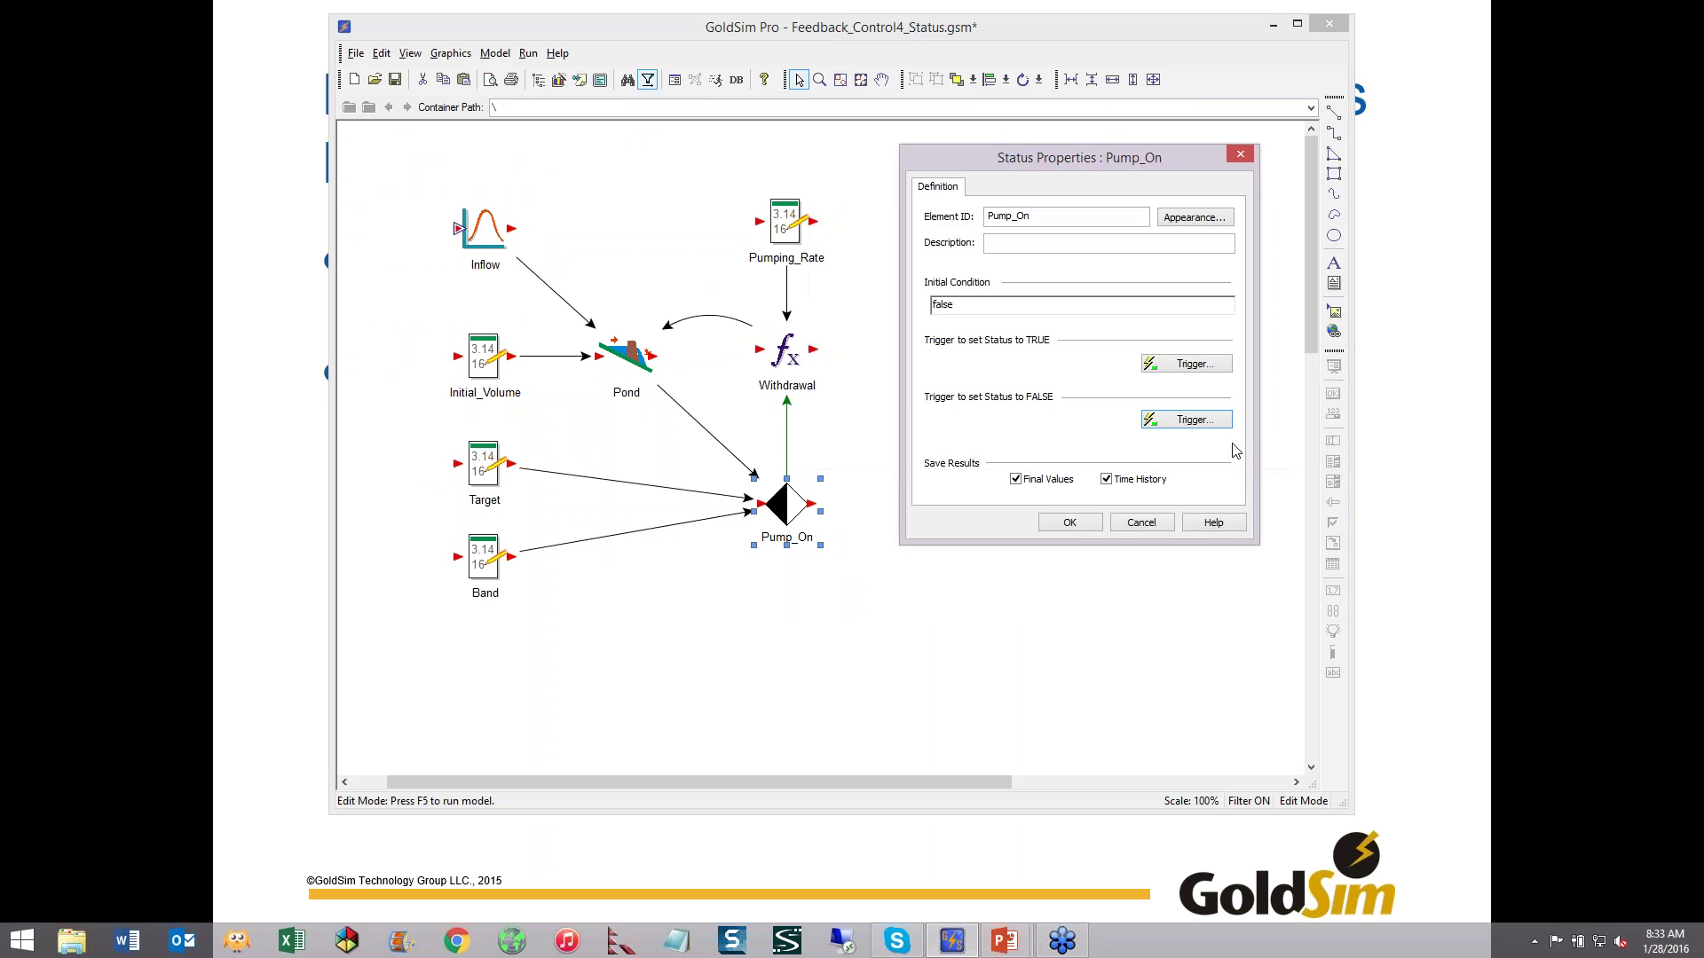
- Try the At Stock Test type for Pump_On's TRUE trigger, restore On True, and accept the Status properties
click(1193, 379)
drag(1065, 242, 1048, 178)
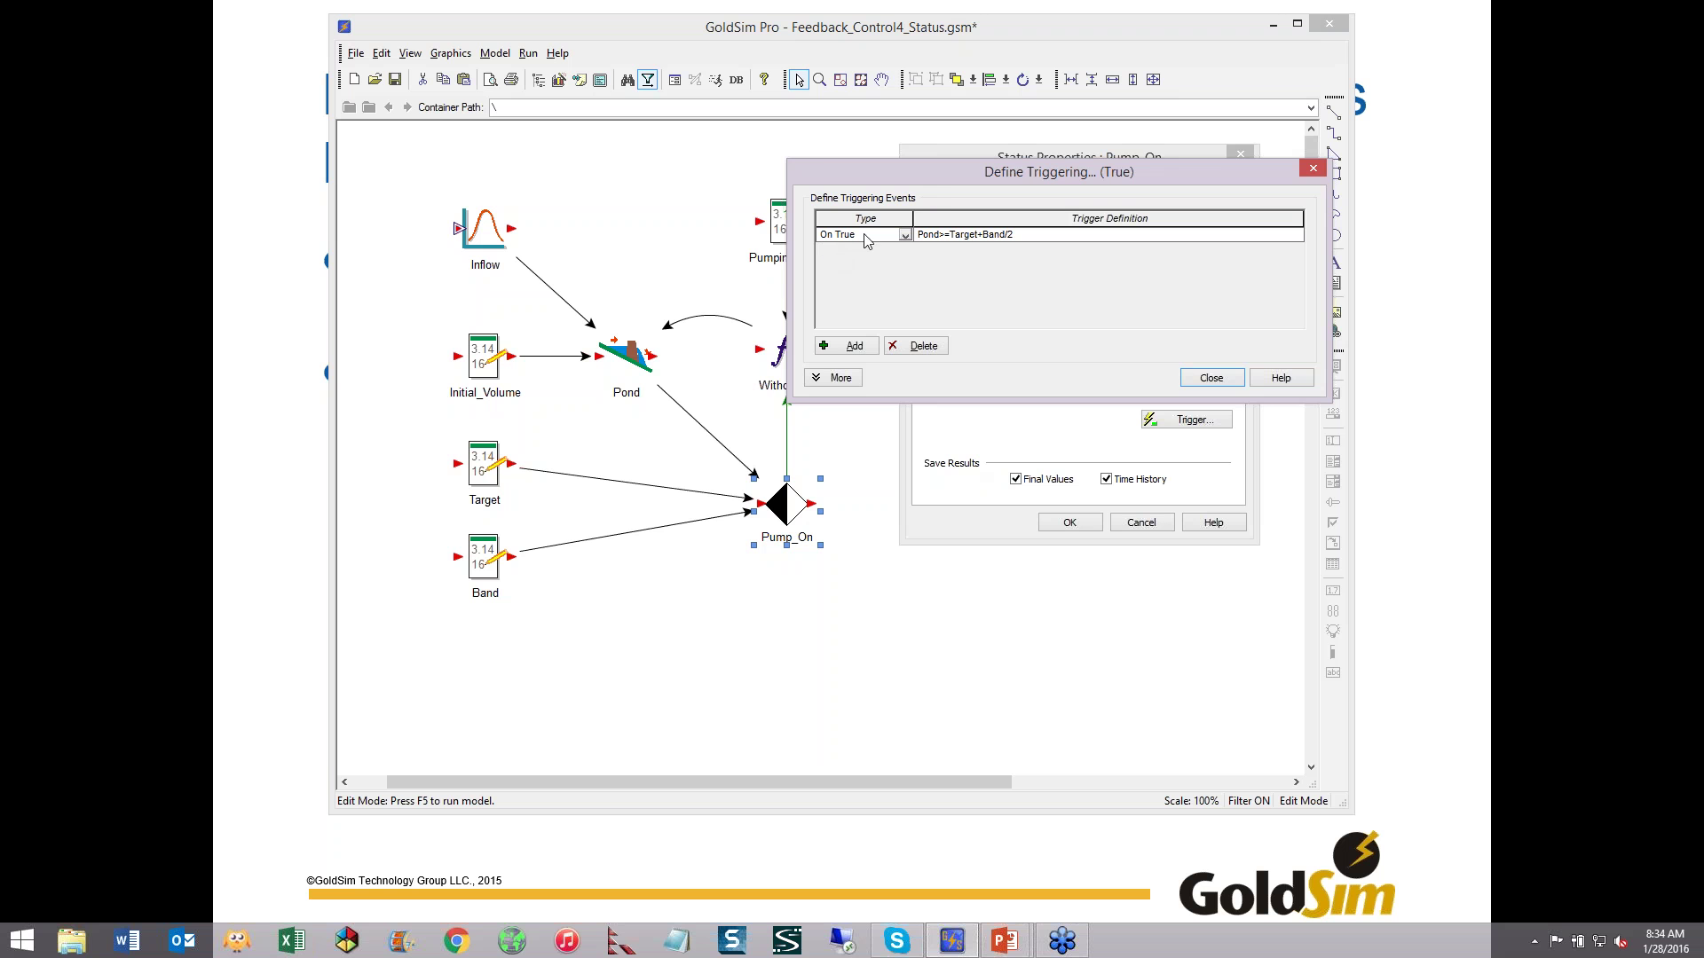
drag(930, 177, 902, 180)
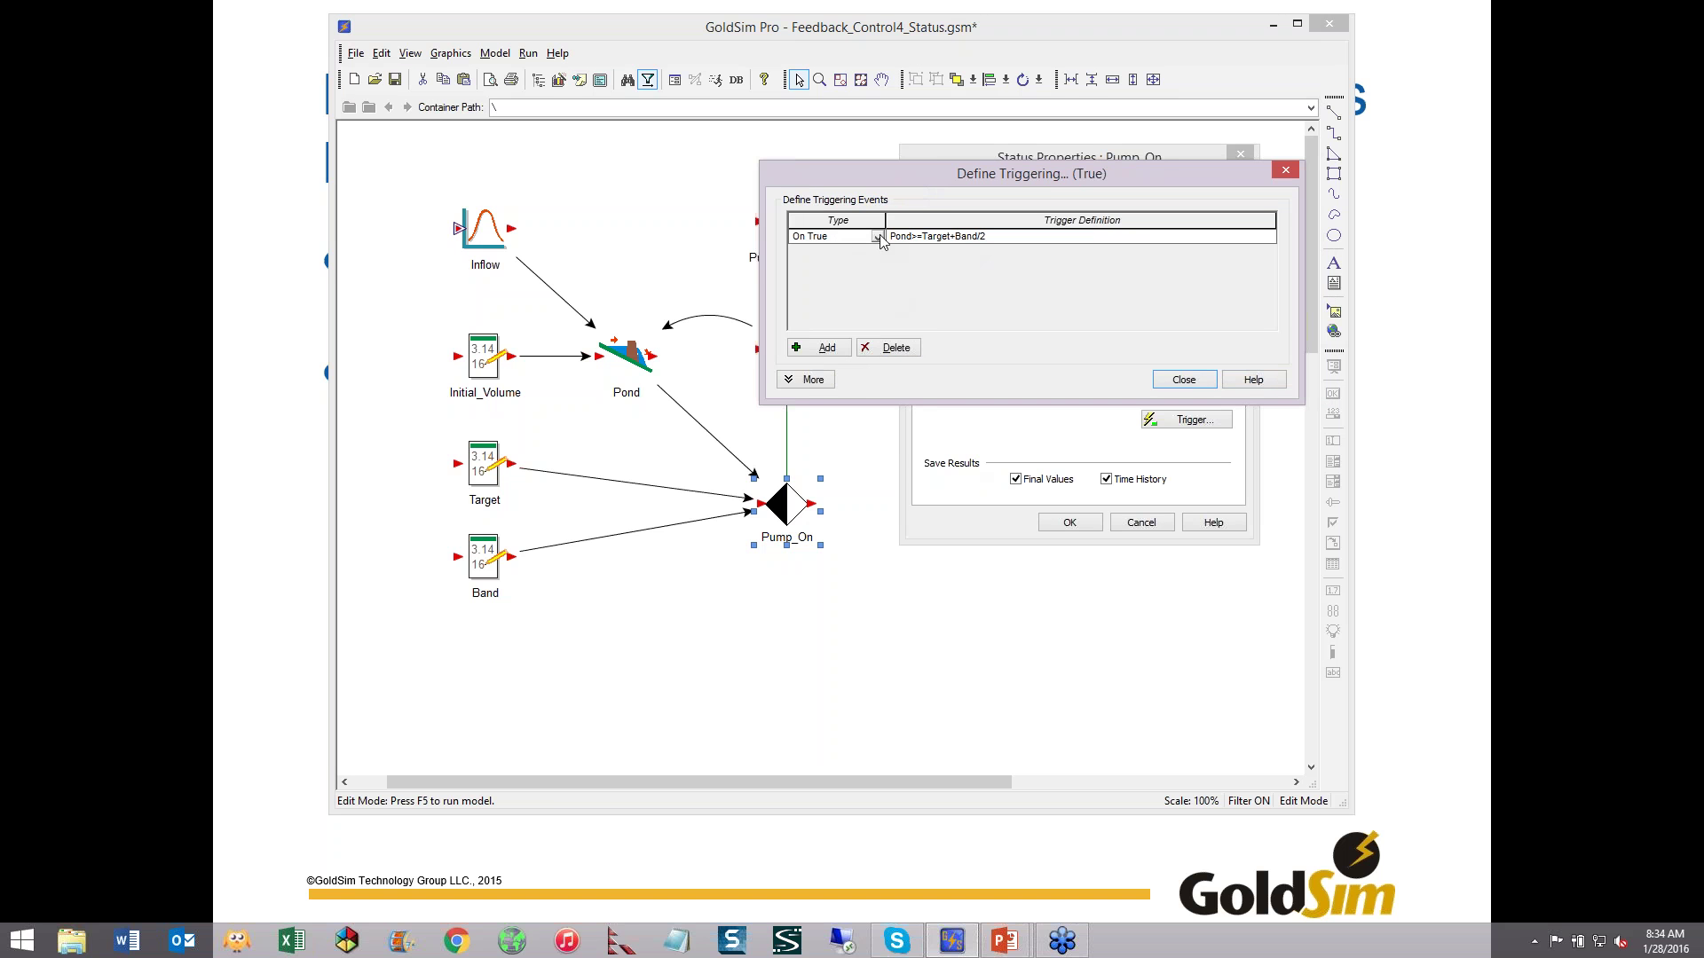
click(877, 237)
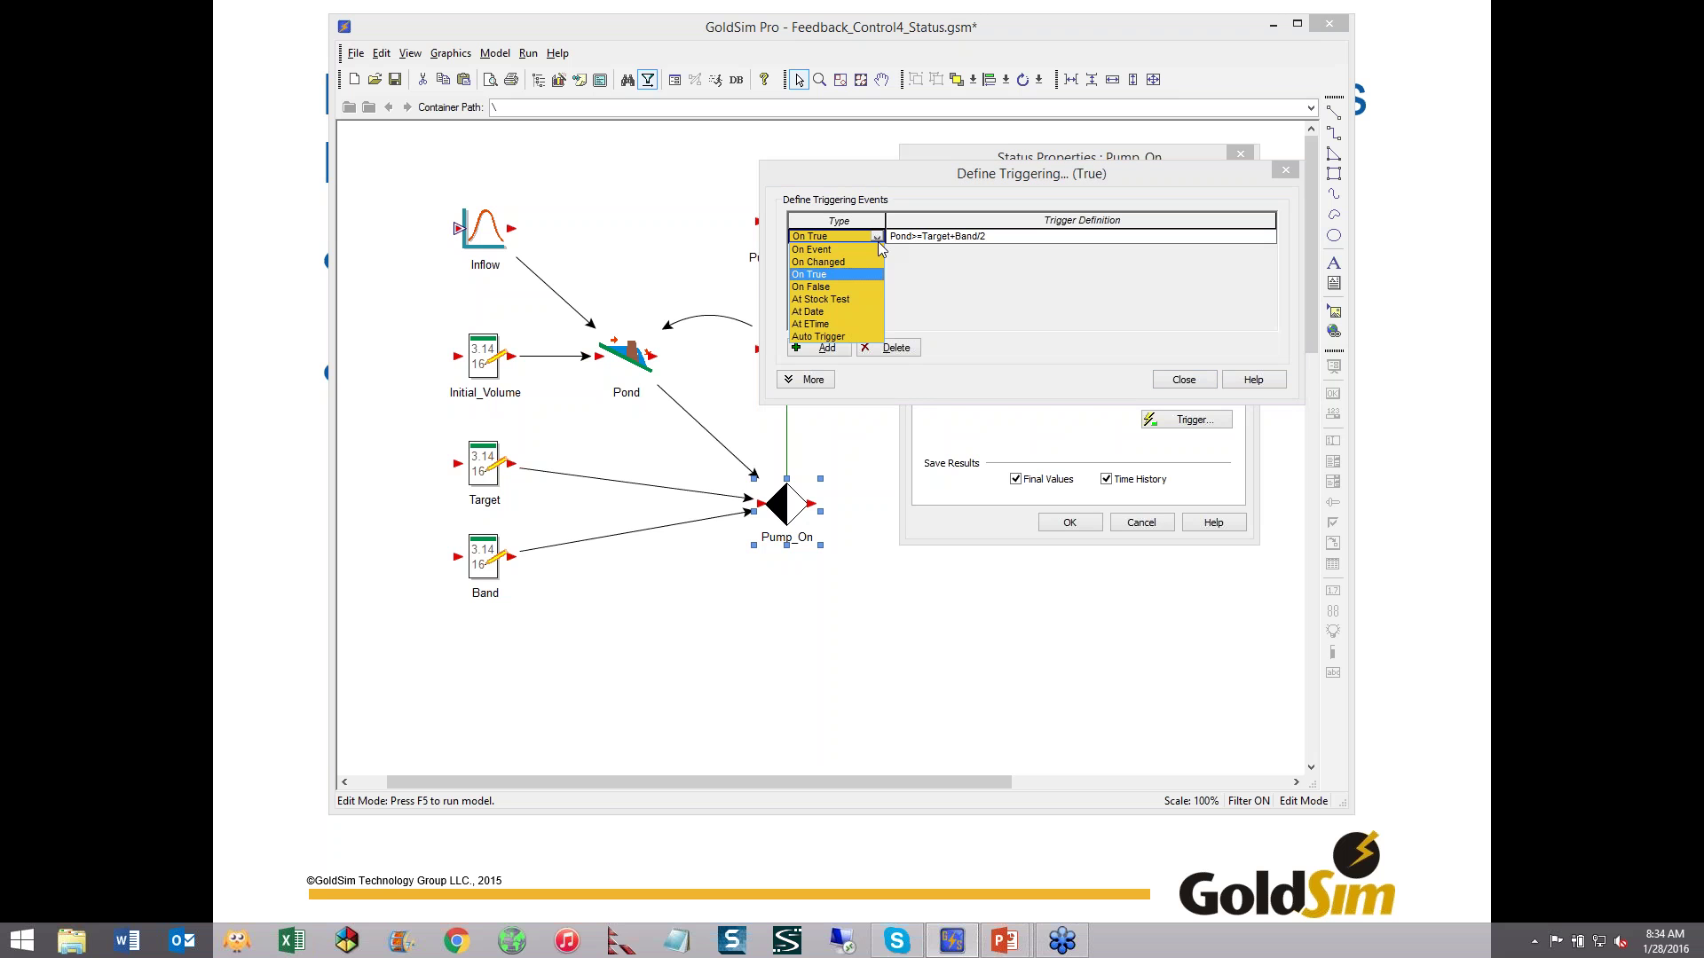
click(848, 299)
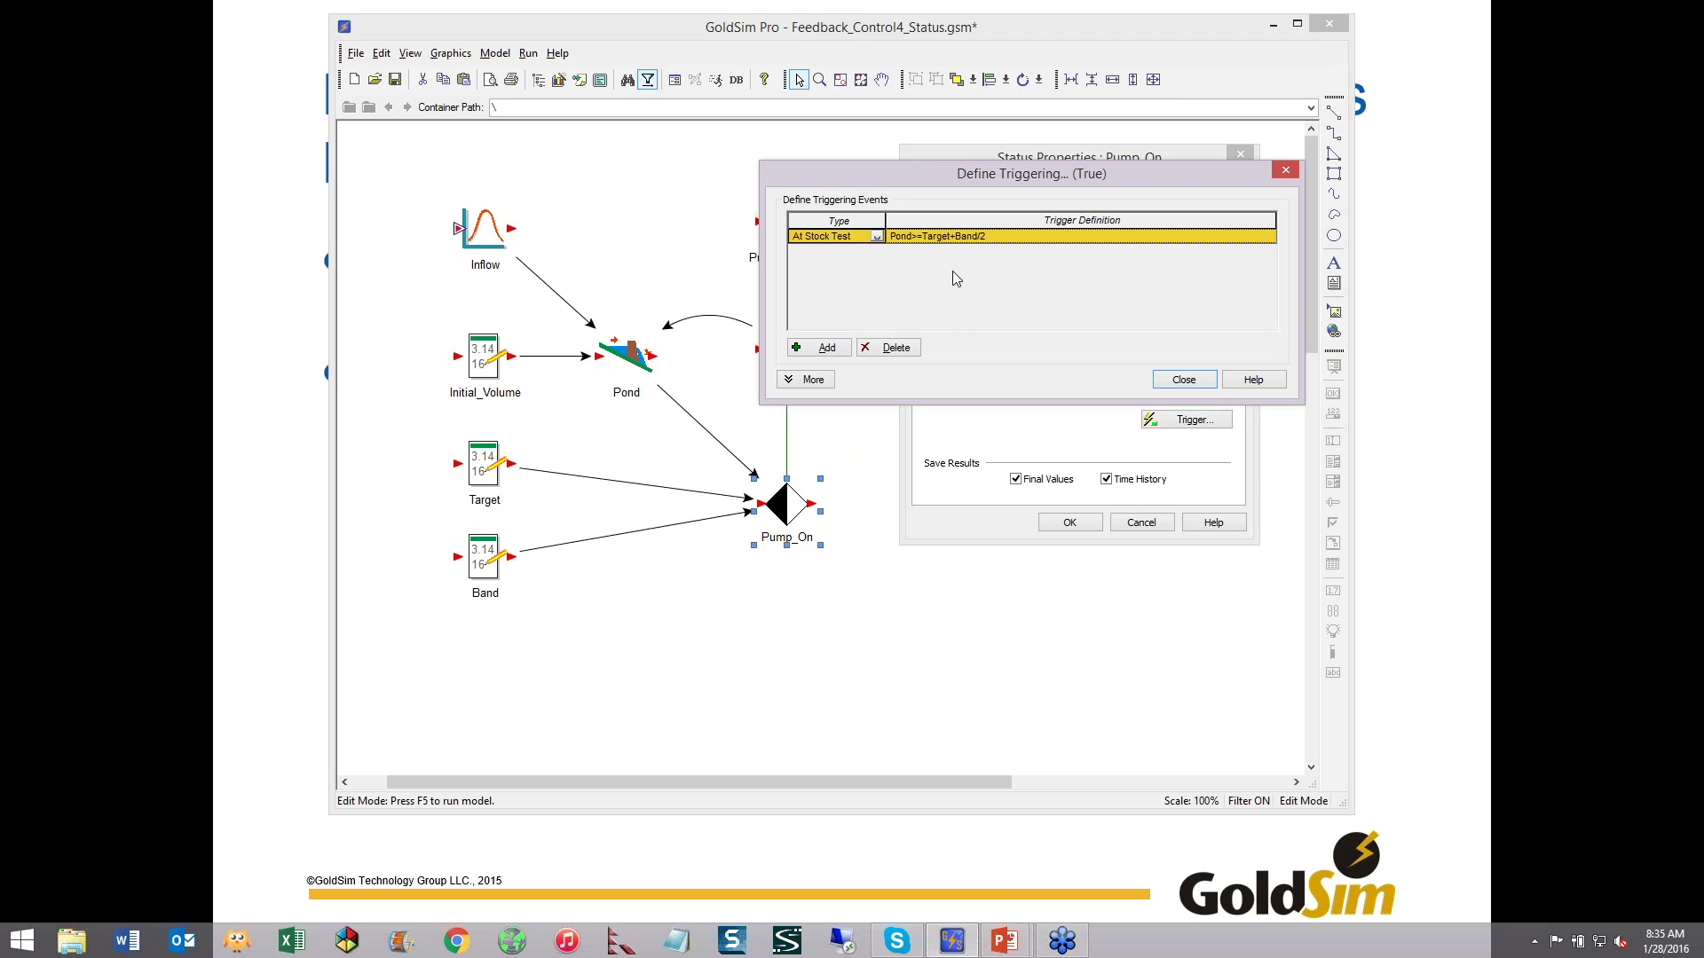
click(878, 235)
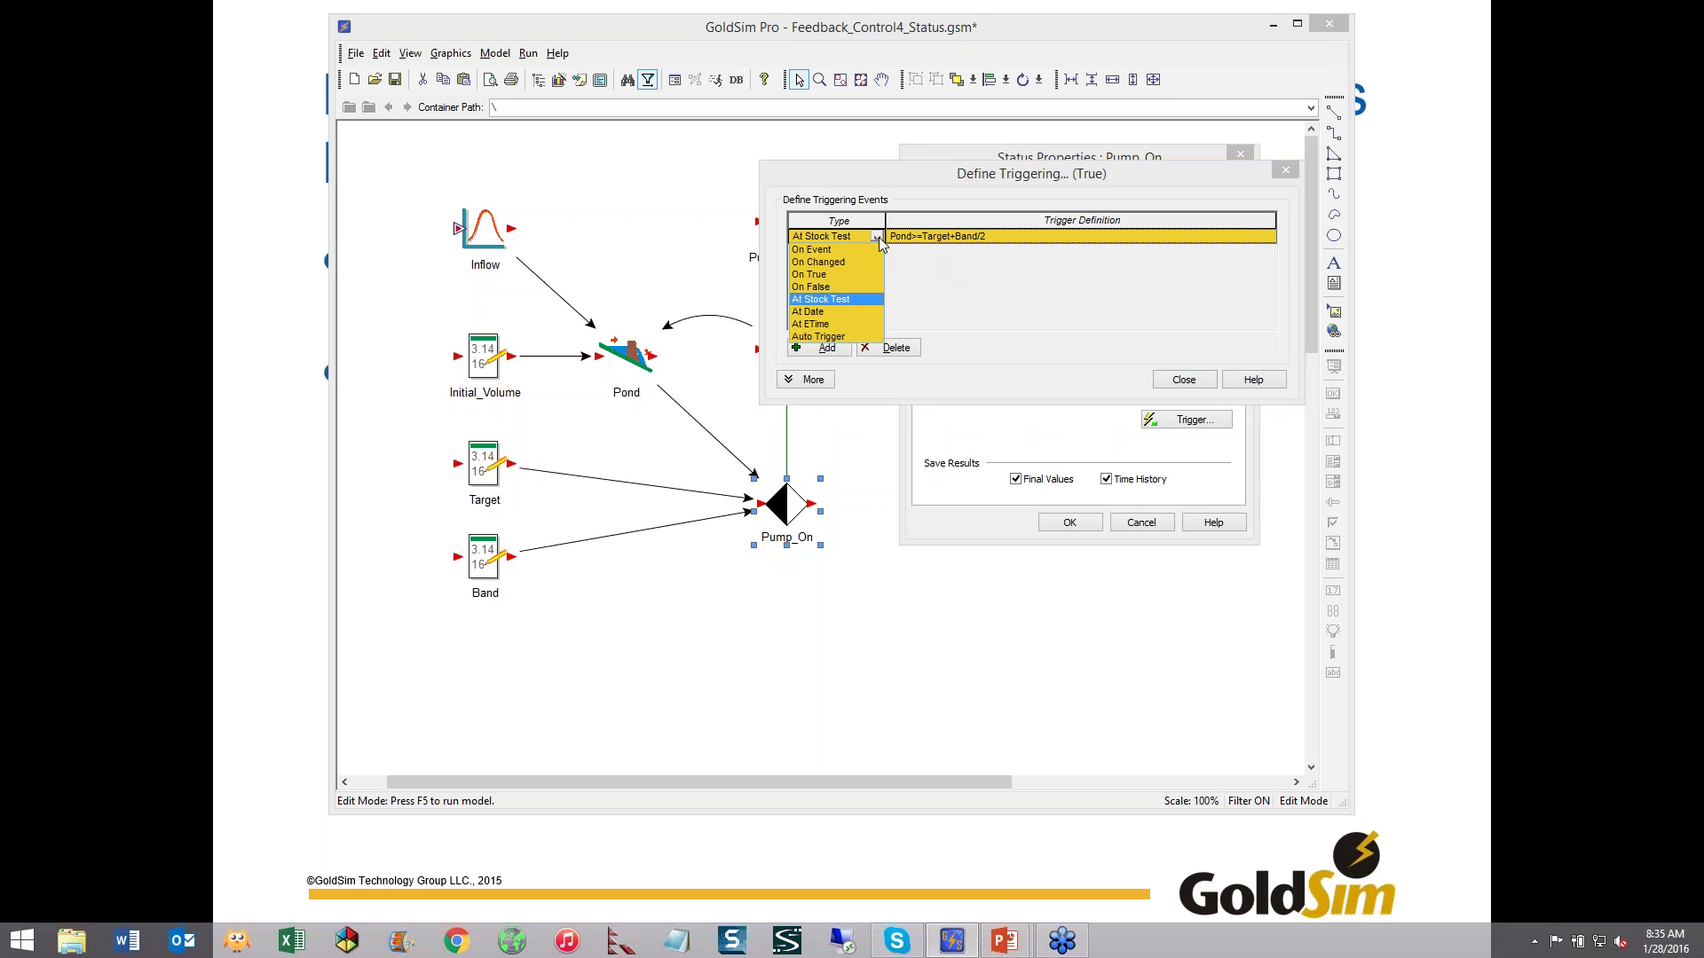
click(838, 275)
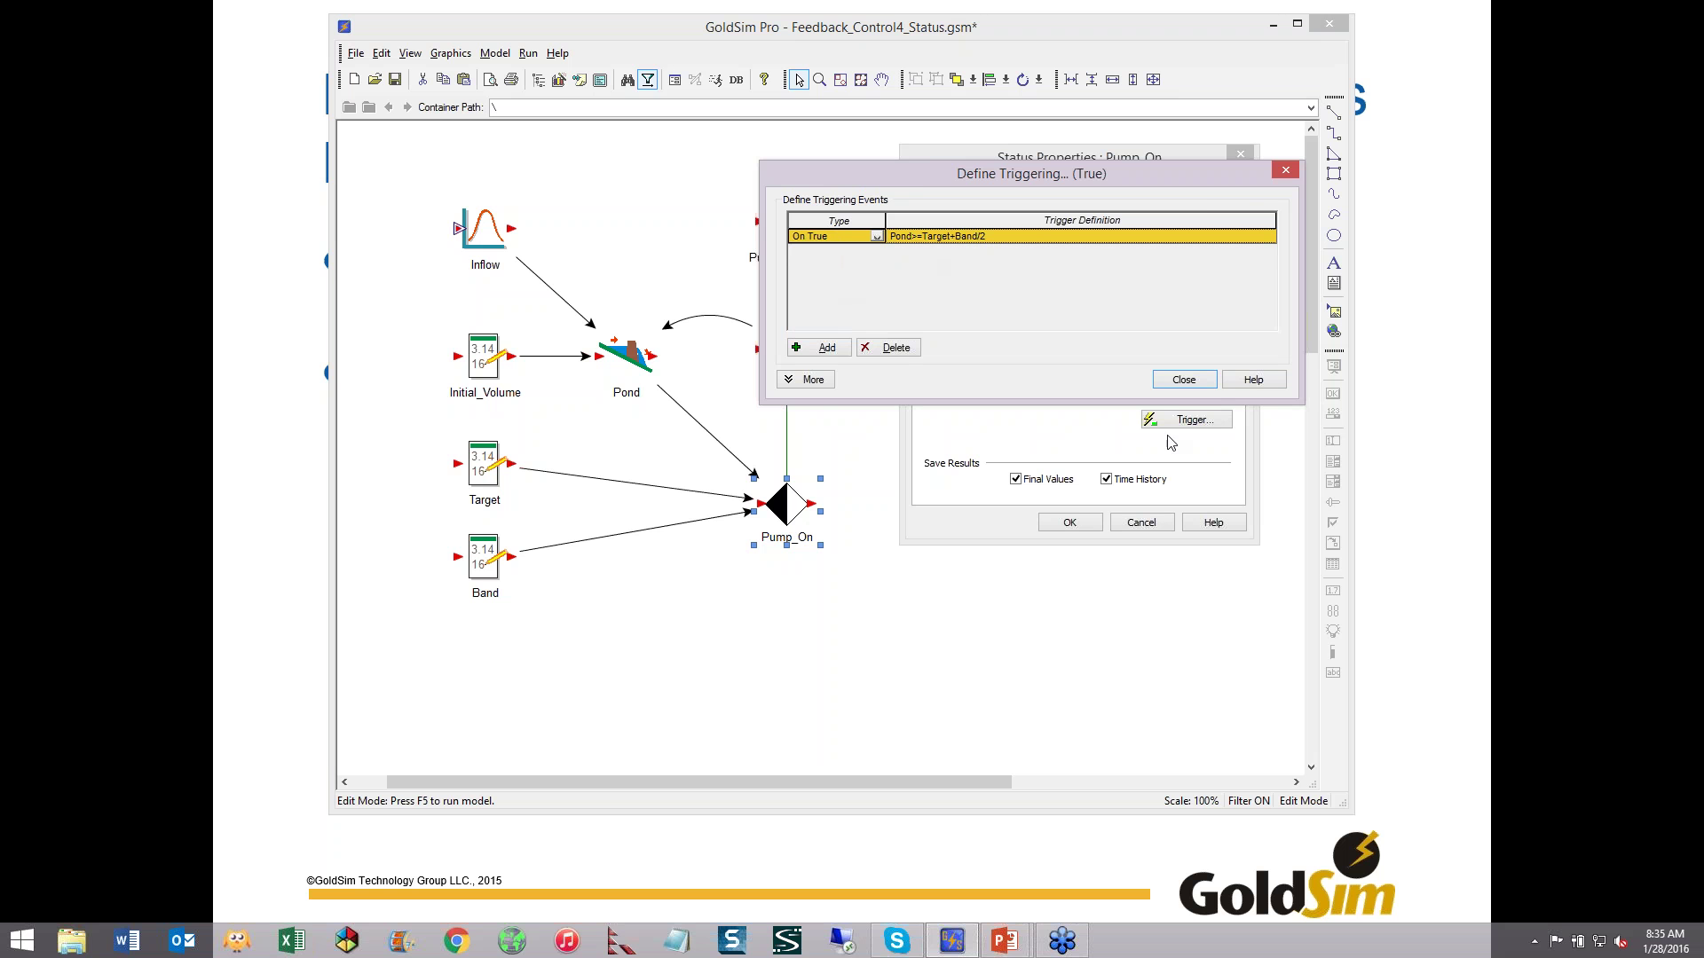
click(1184, 379)
click(1073, 522)
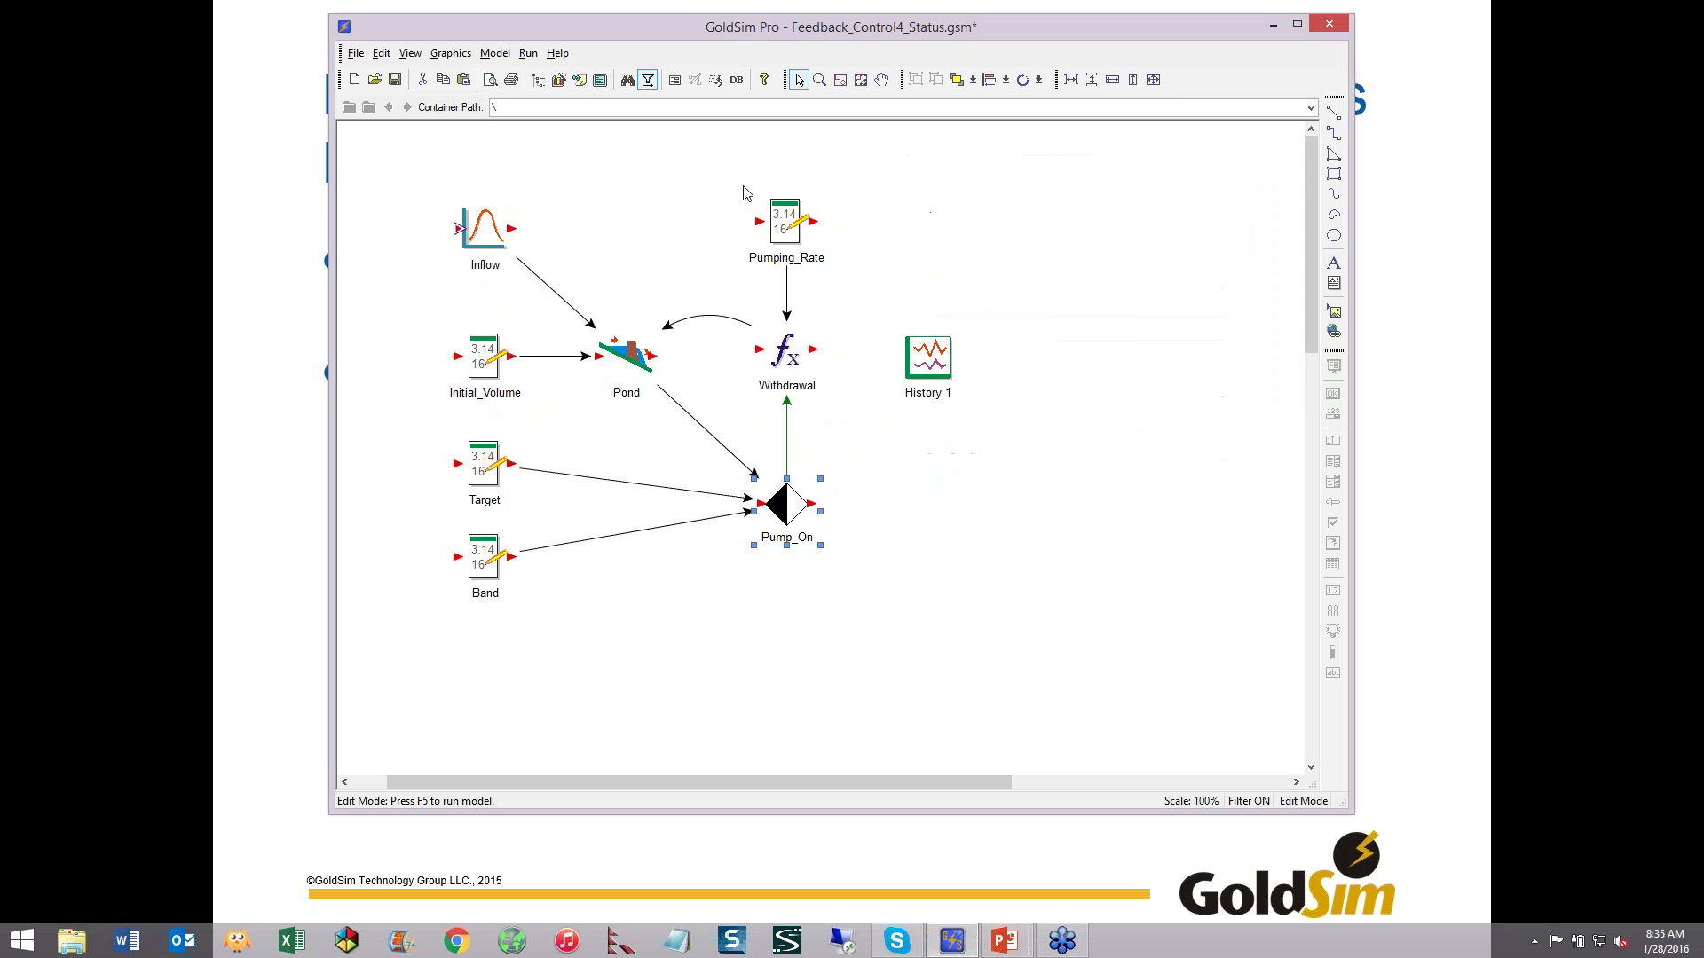
- Check the simulation's time settings and set the type of Pump_On's TRUE trigger to At Stock Test
click(673, 81)
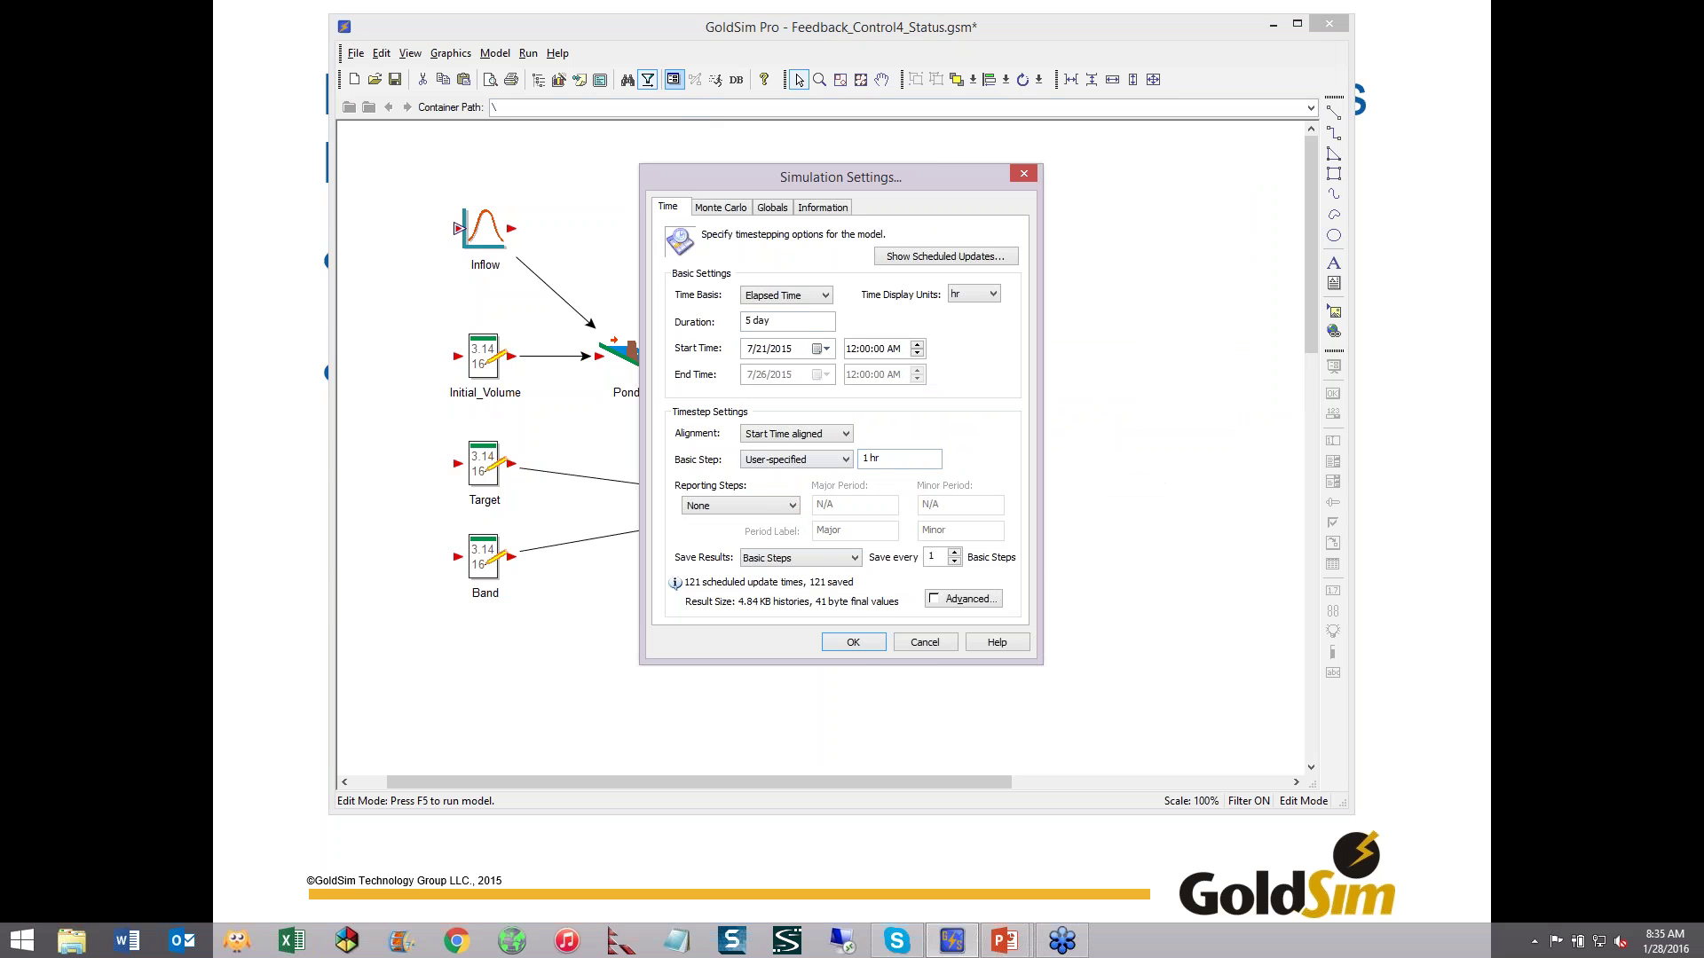
click(853, 642)
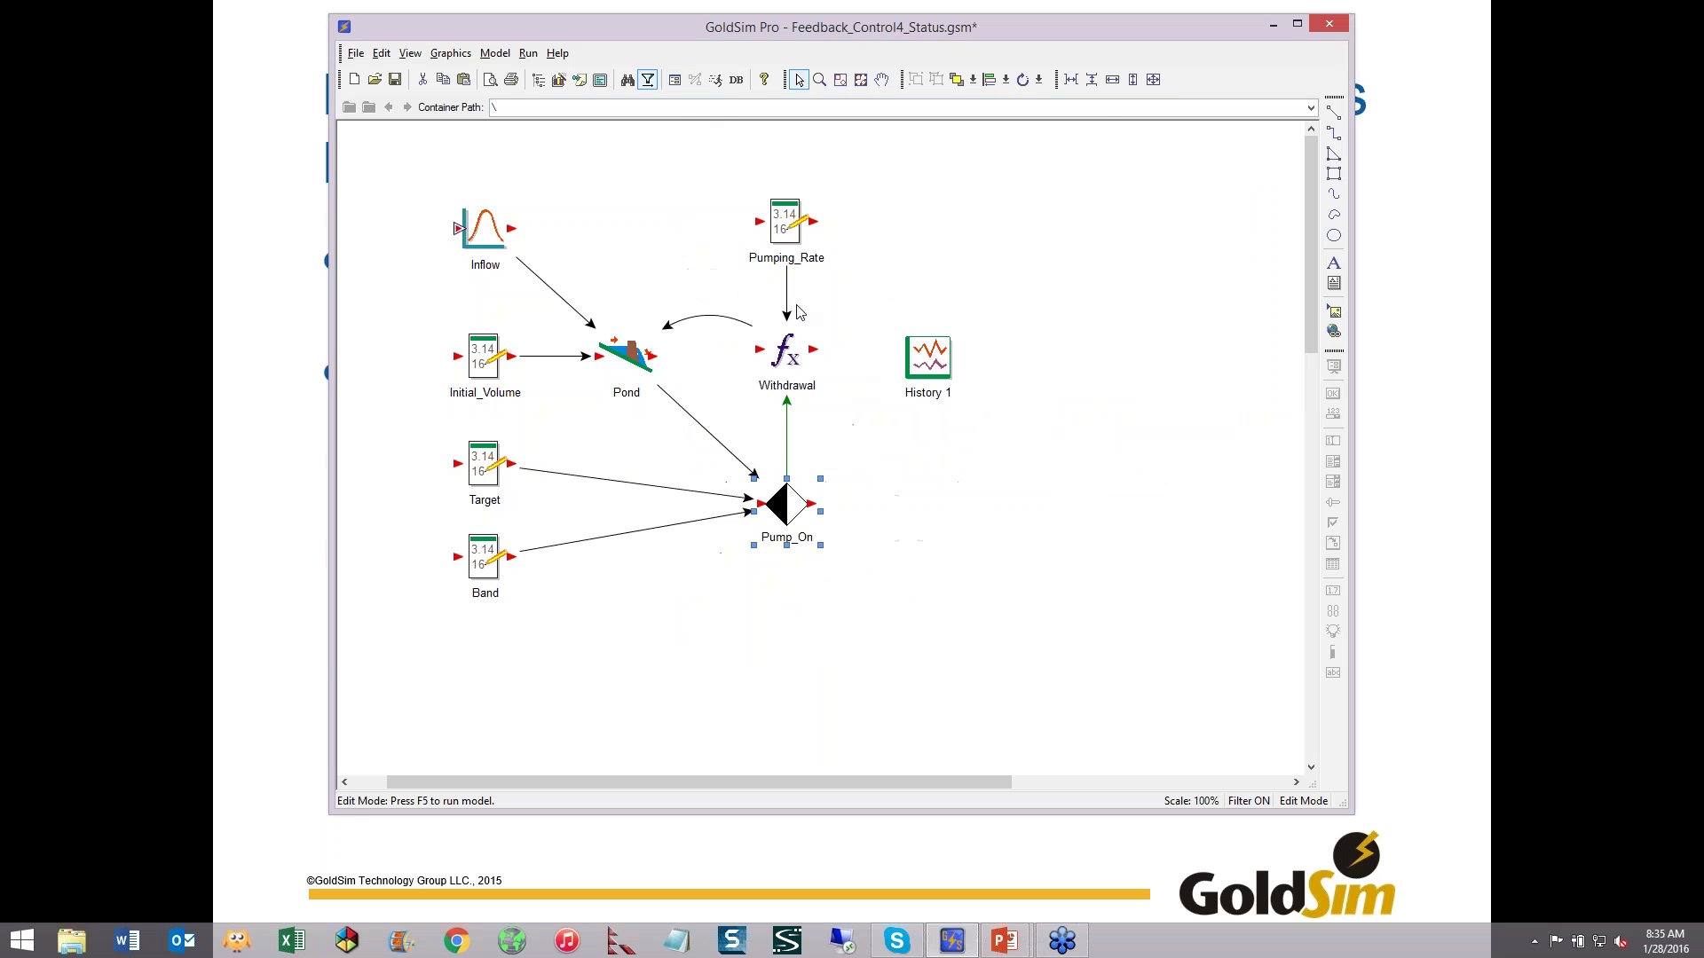
double_click(786, 504)
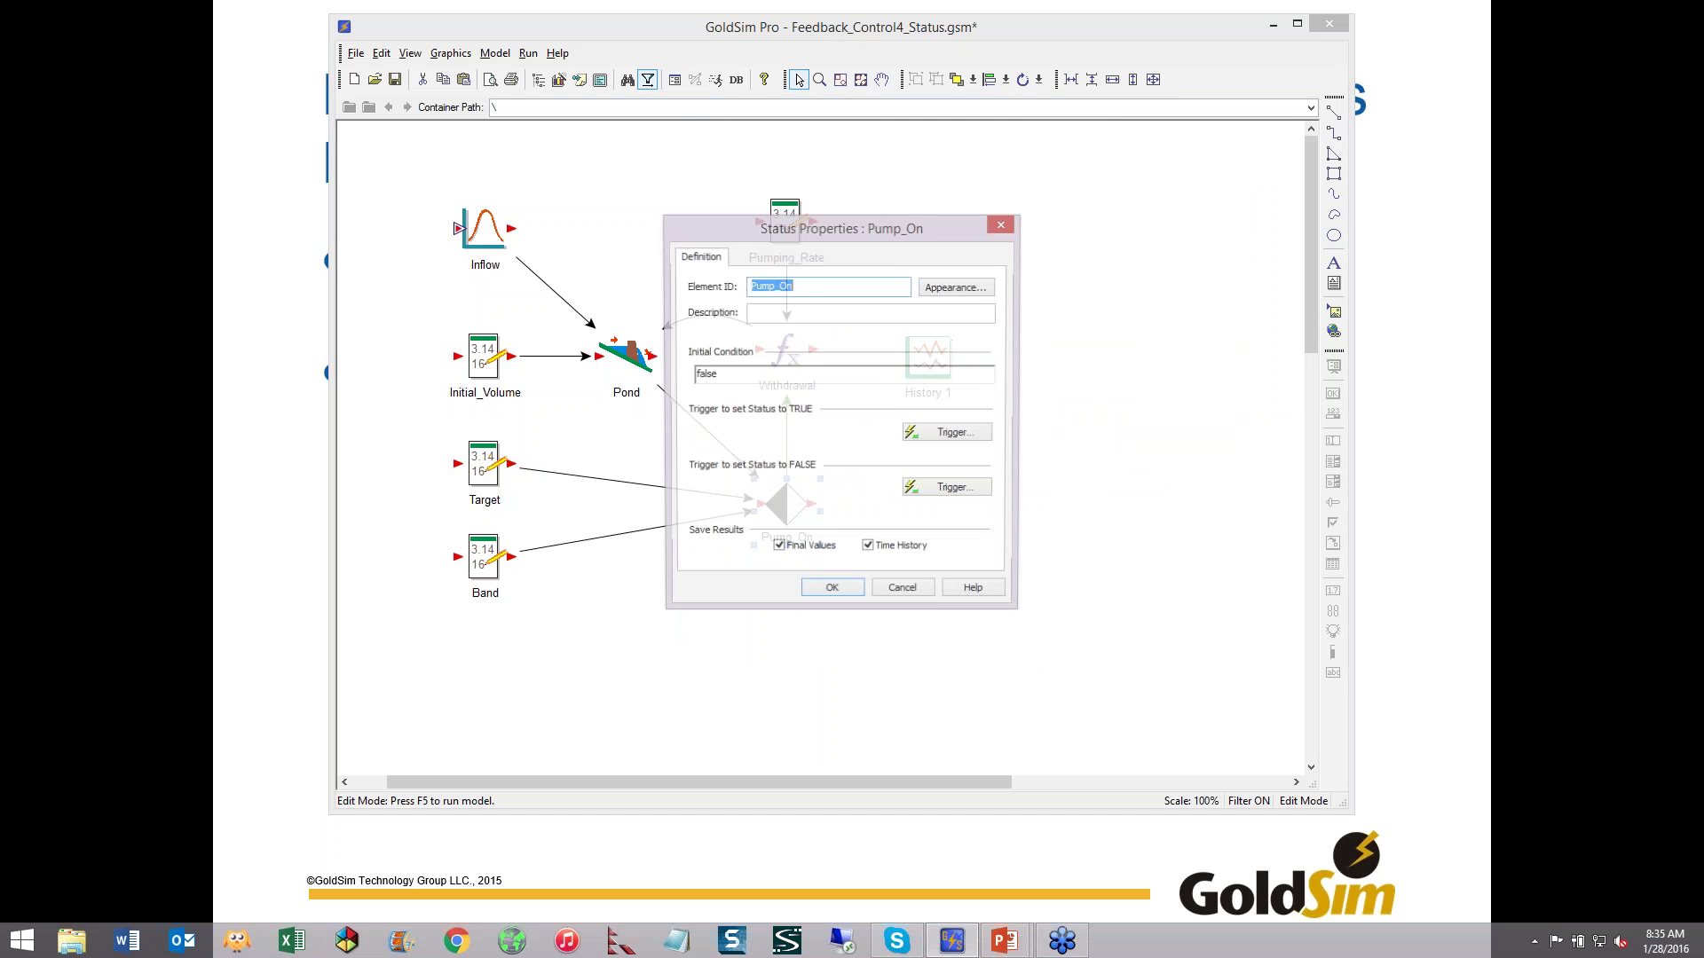
click(952, 432)
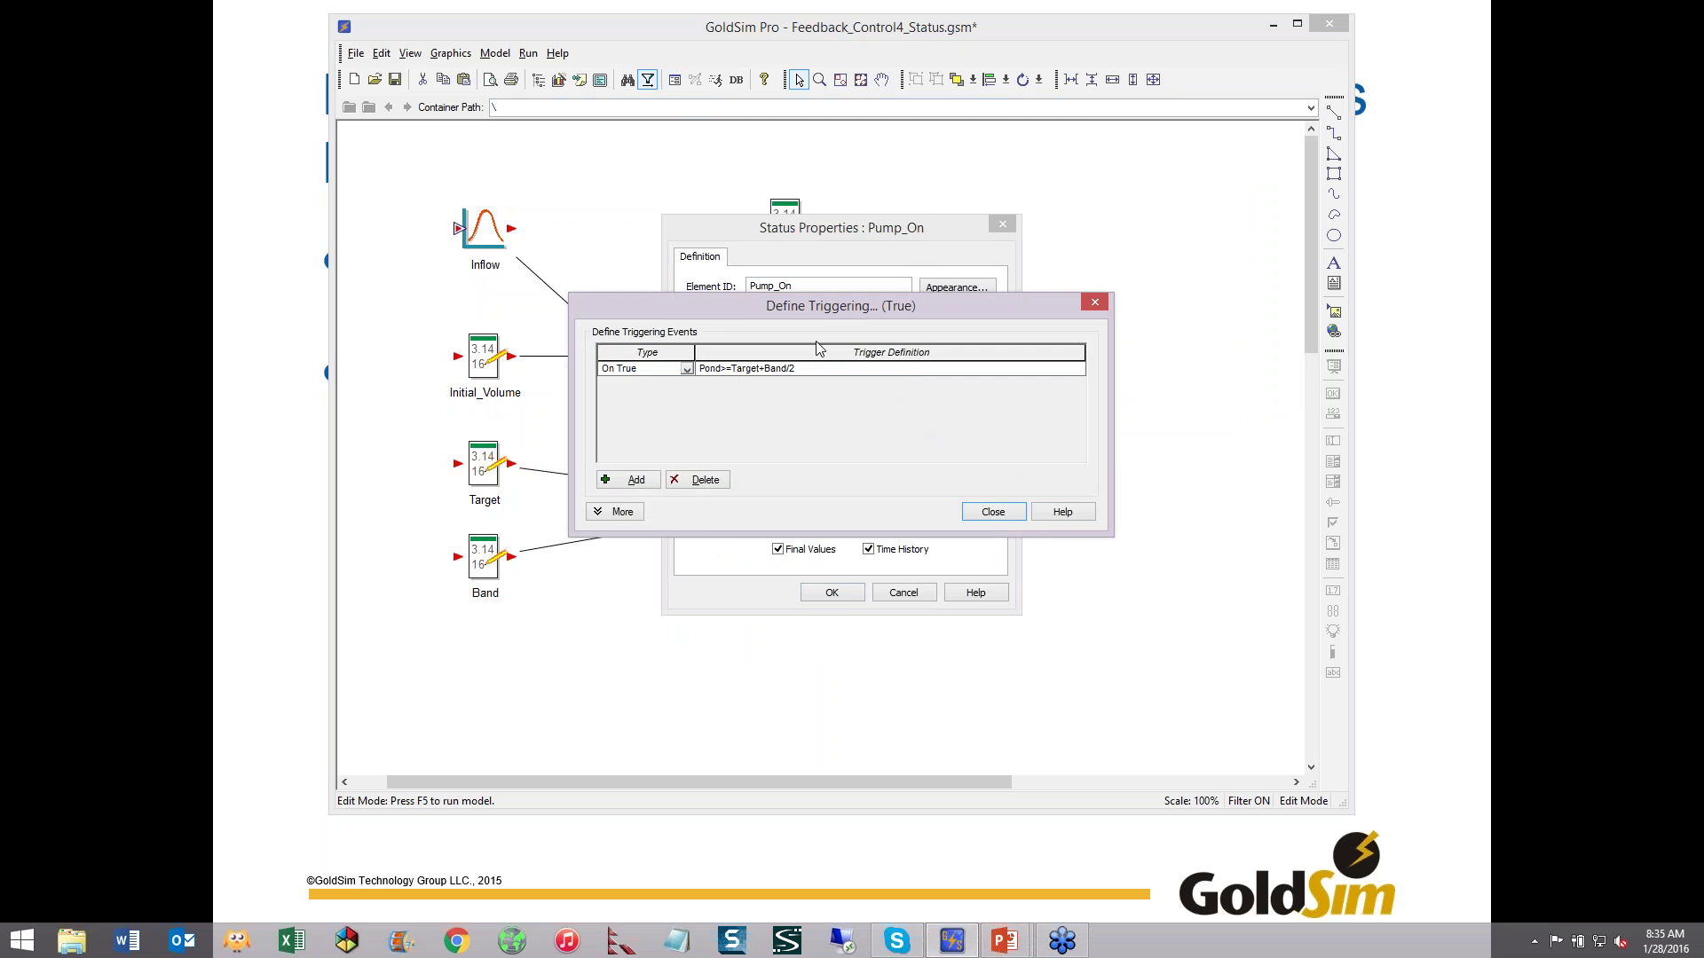
drag(848, 307, 899, 221)
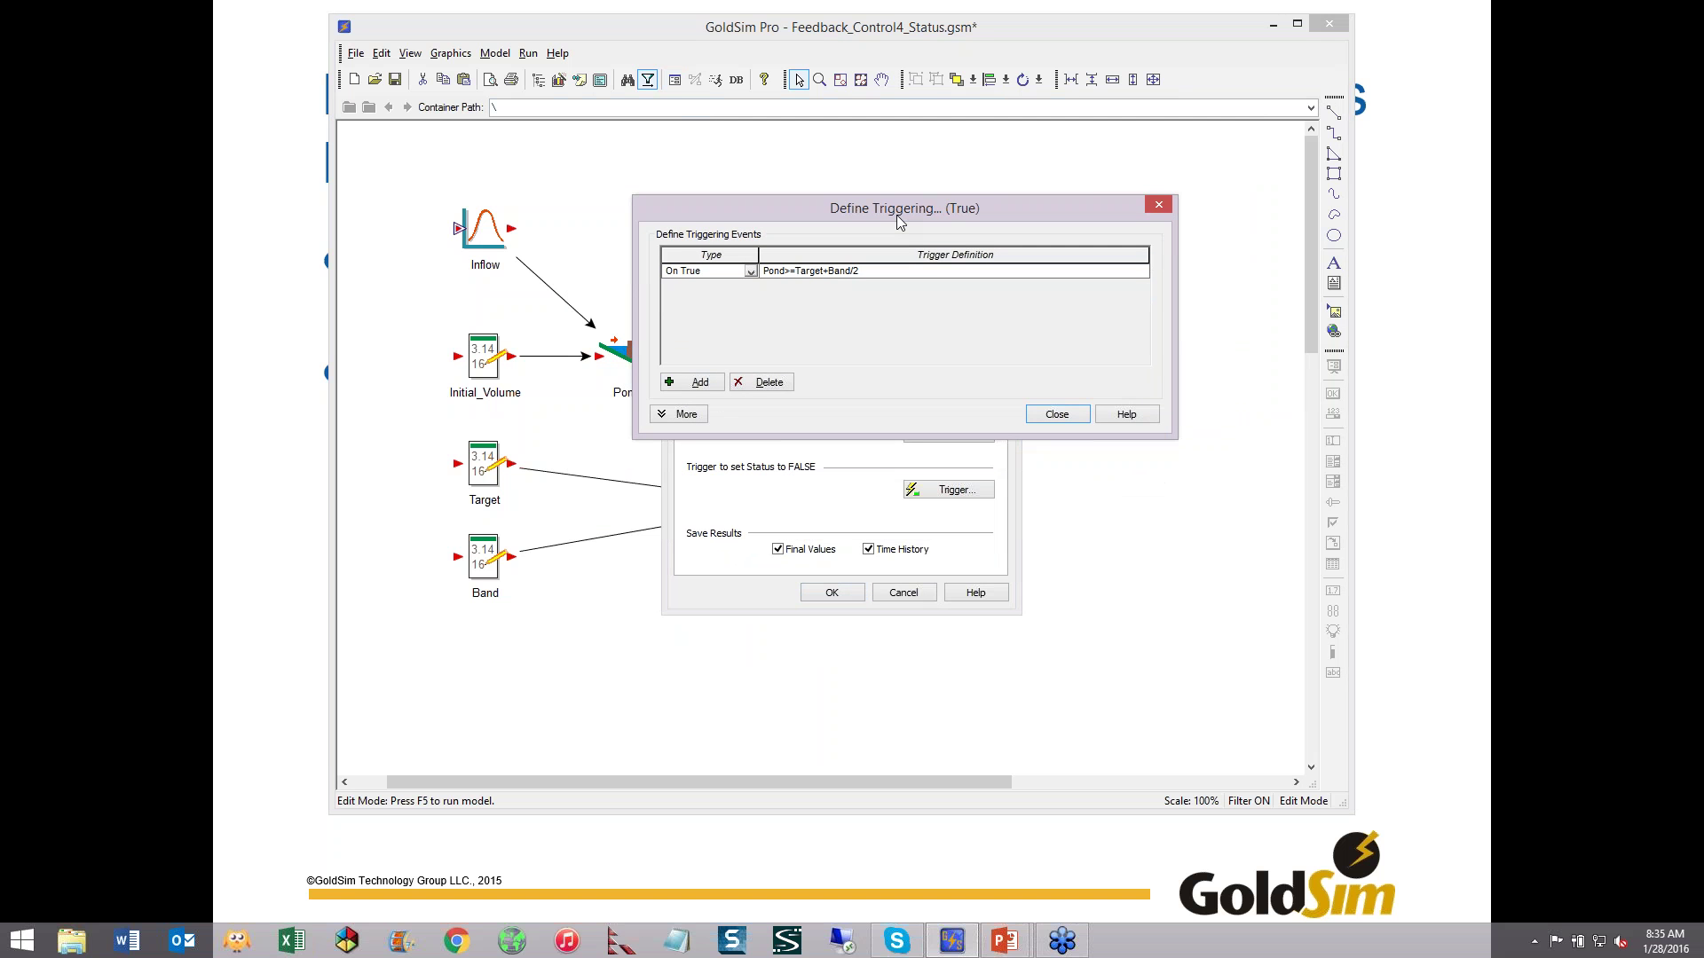
click(751, 272)
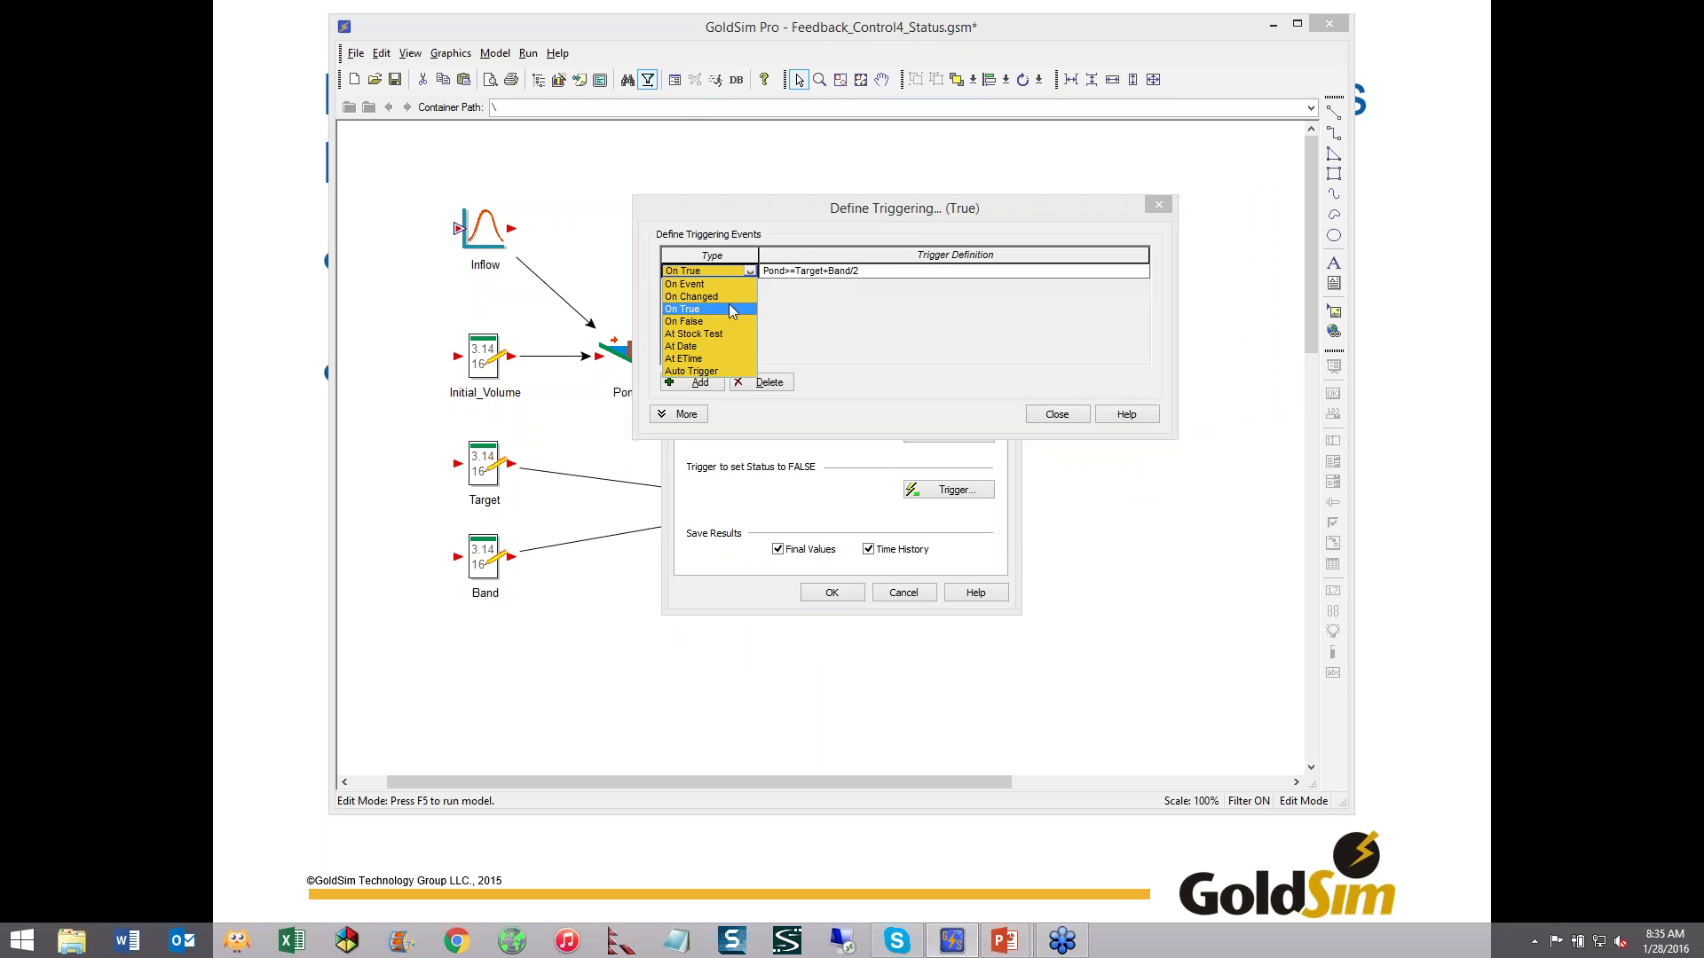
click(701, 335)
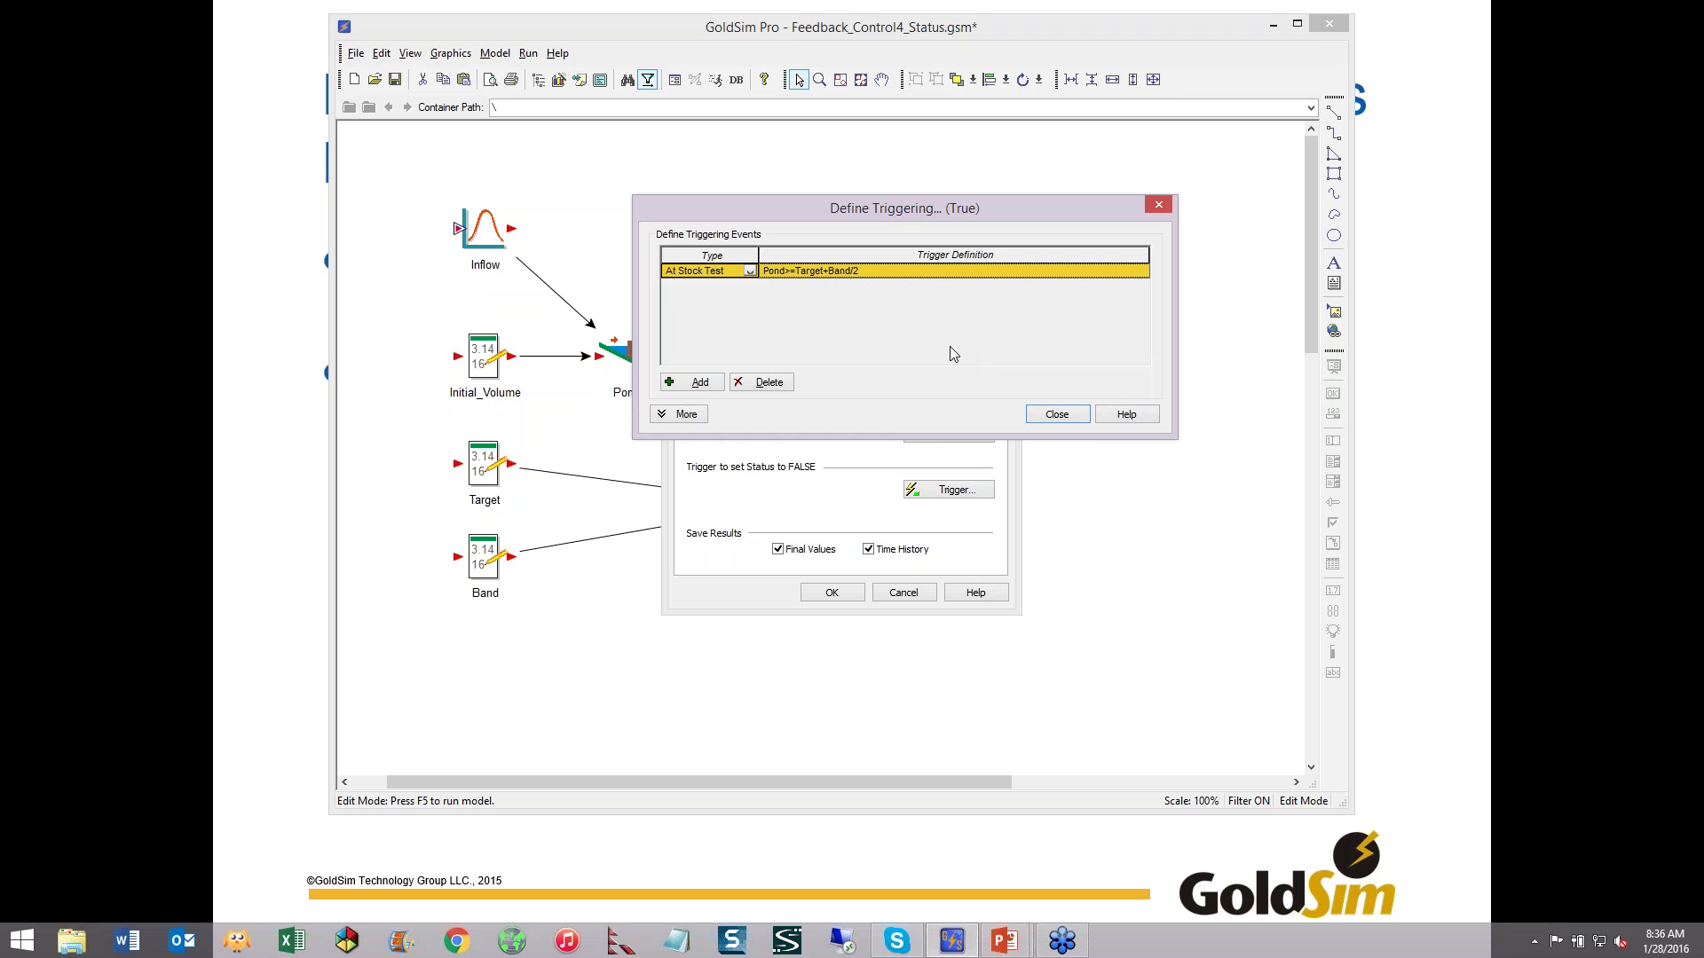
drag(940, 209, 987, 171)
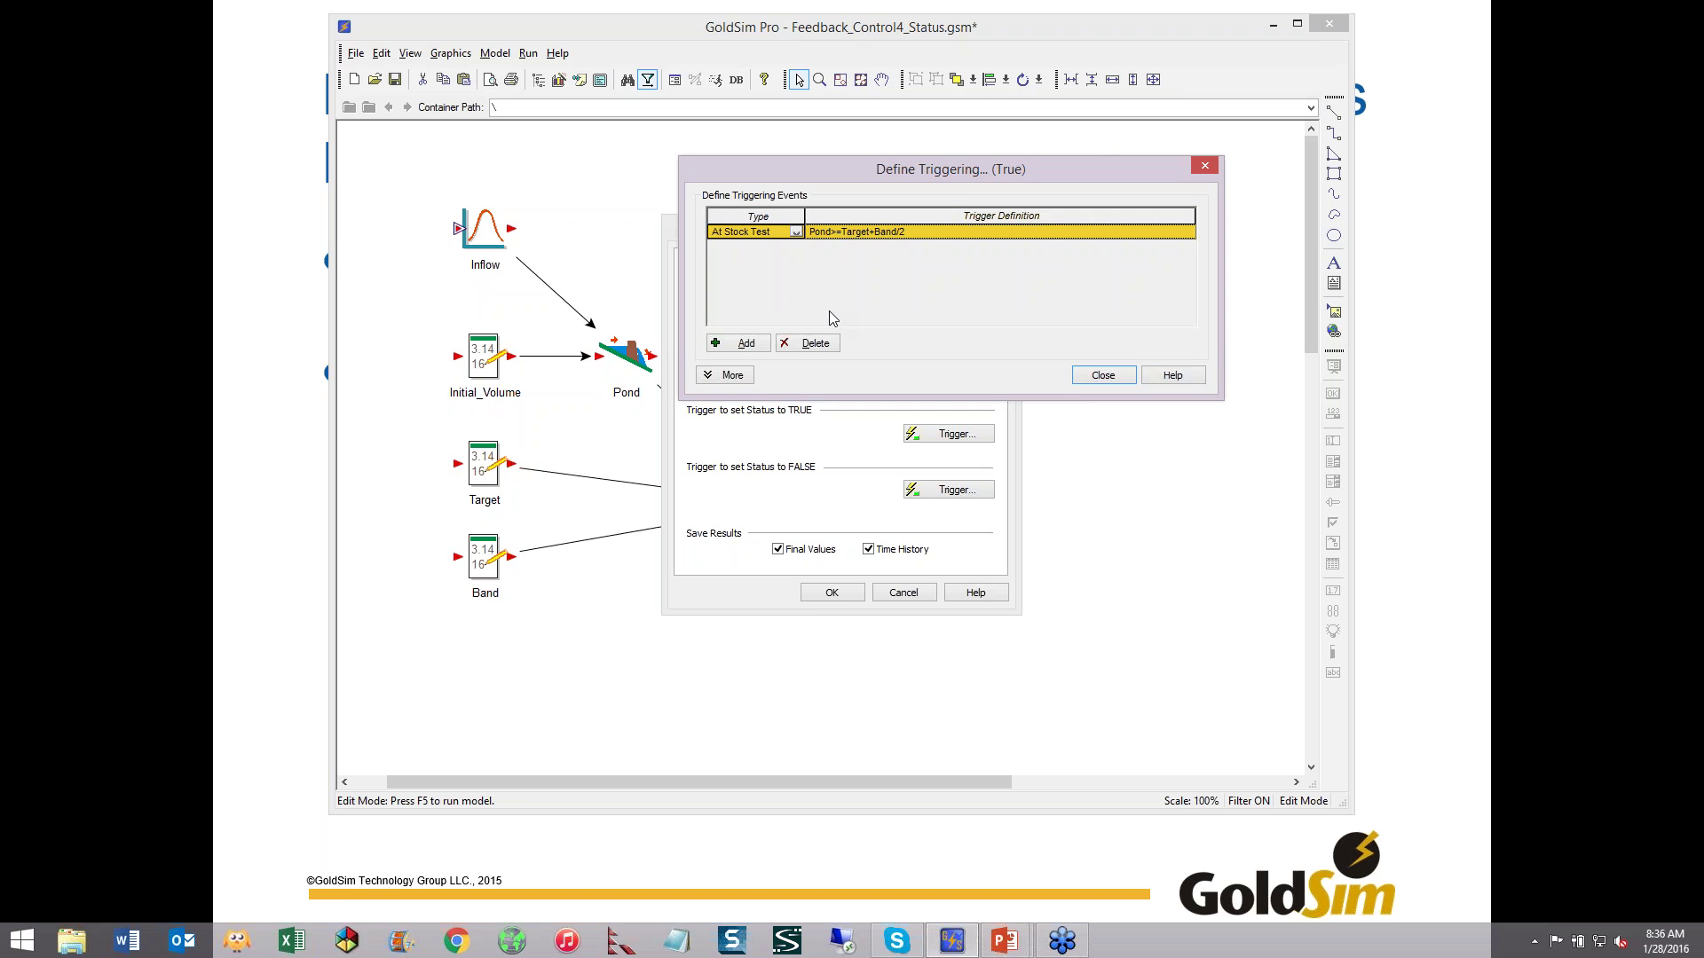
click(1109, 377)
click(837, 592)
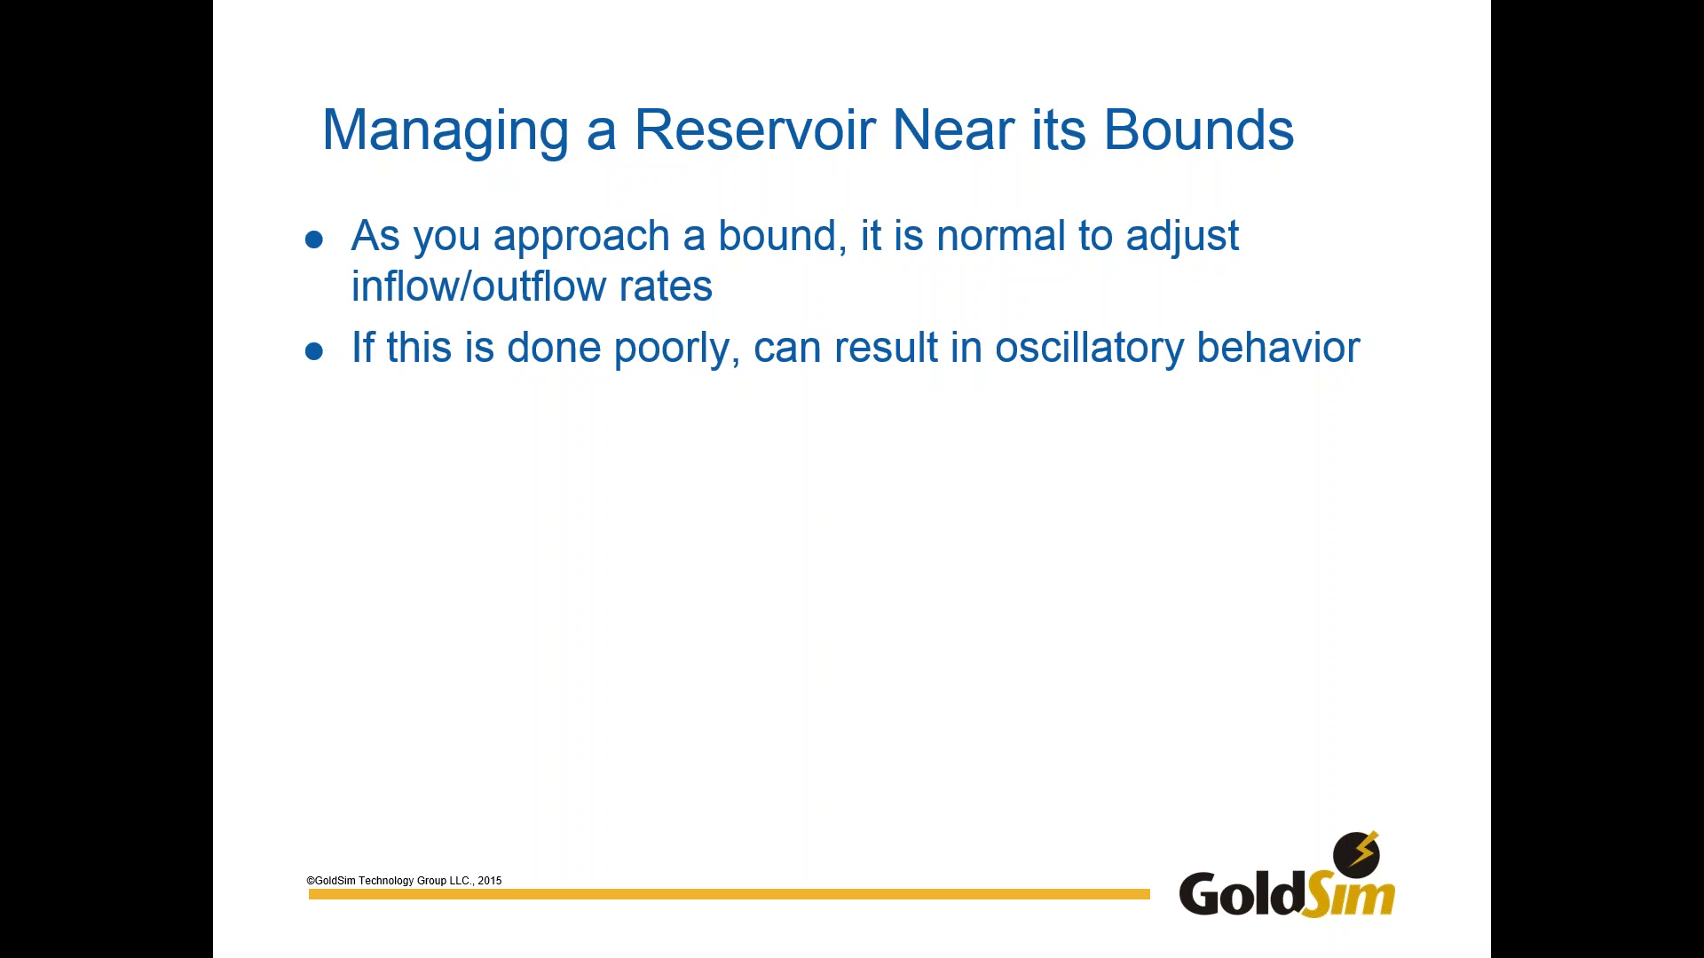
- Return to GoldSim from the presentation and open the model Feedback_Control1_LowerBound.gsm
key(alt+Tab)
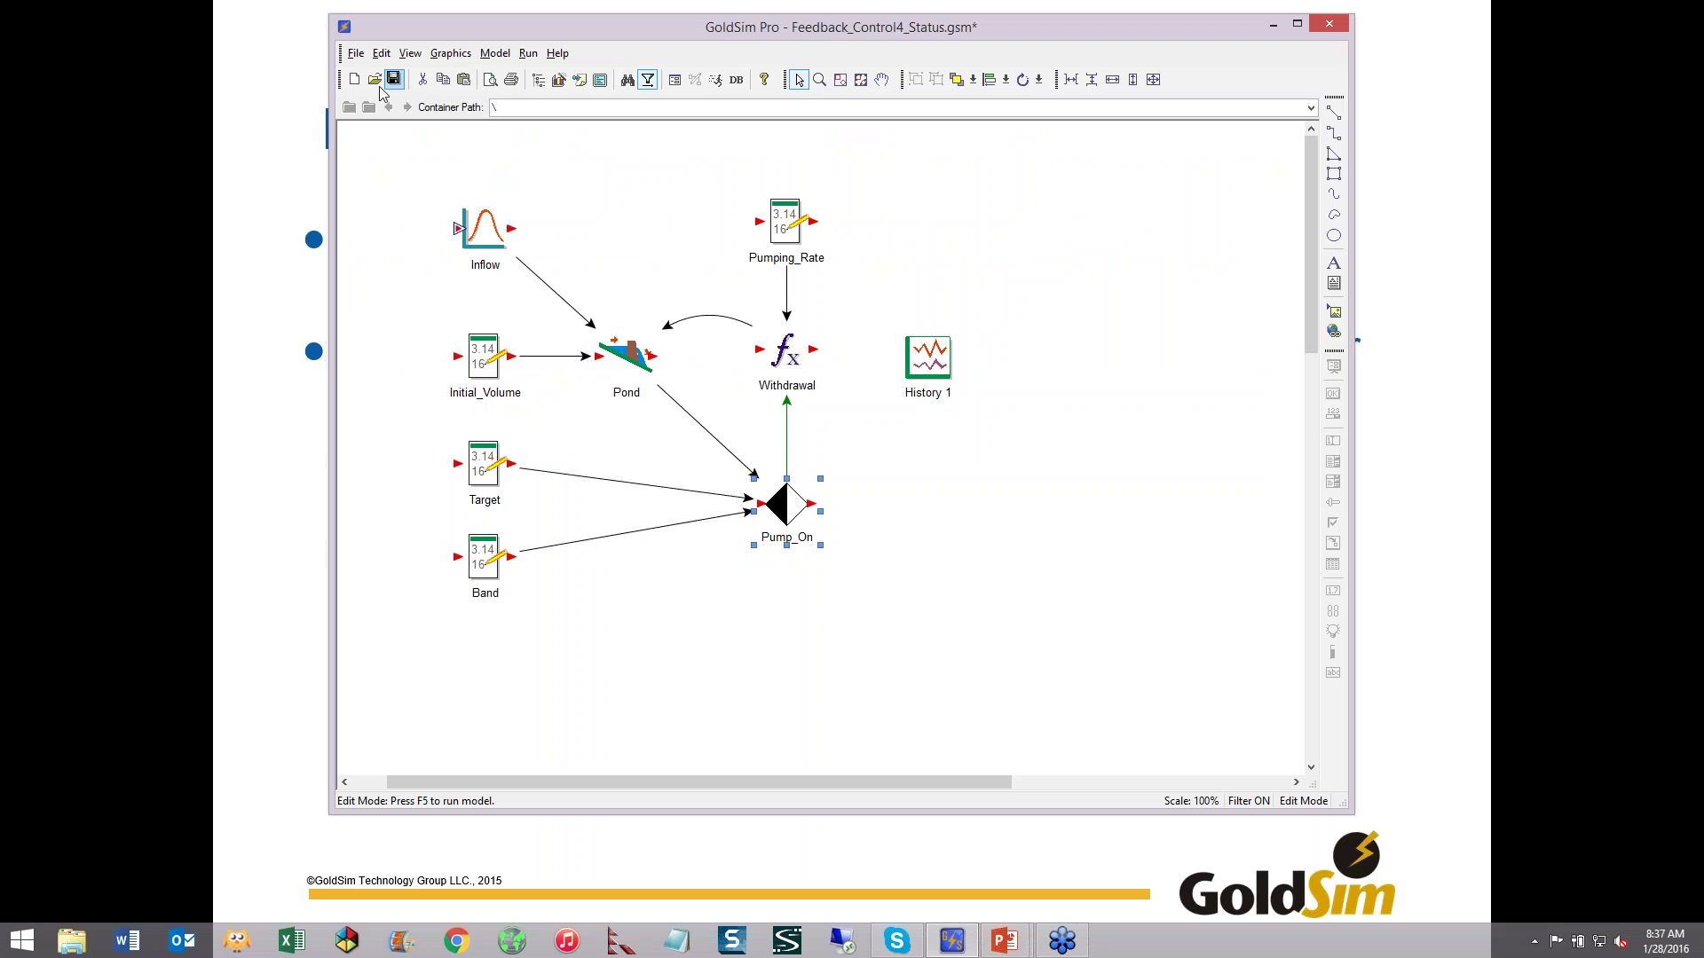
click(372, 81)
double_click(1012, 349)
click(898, 465)
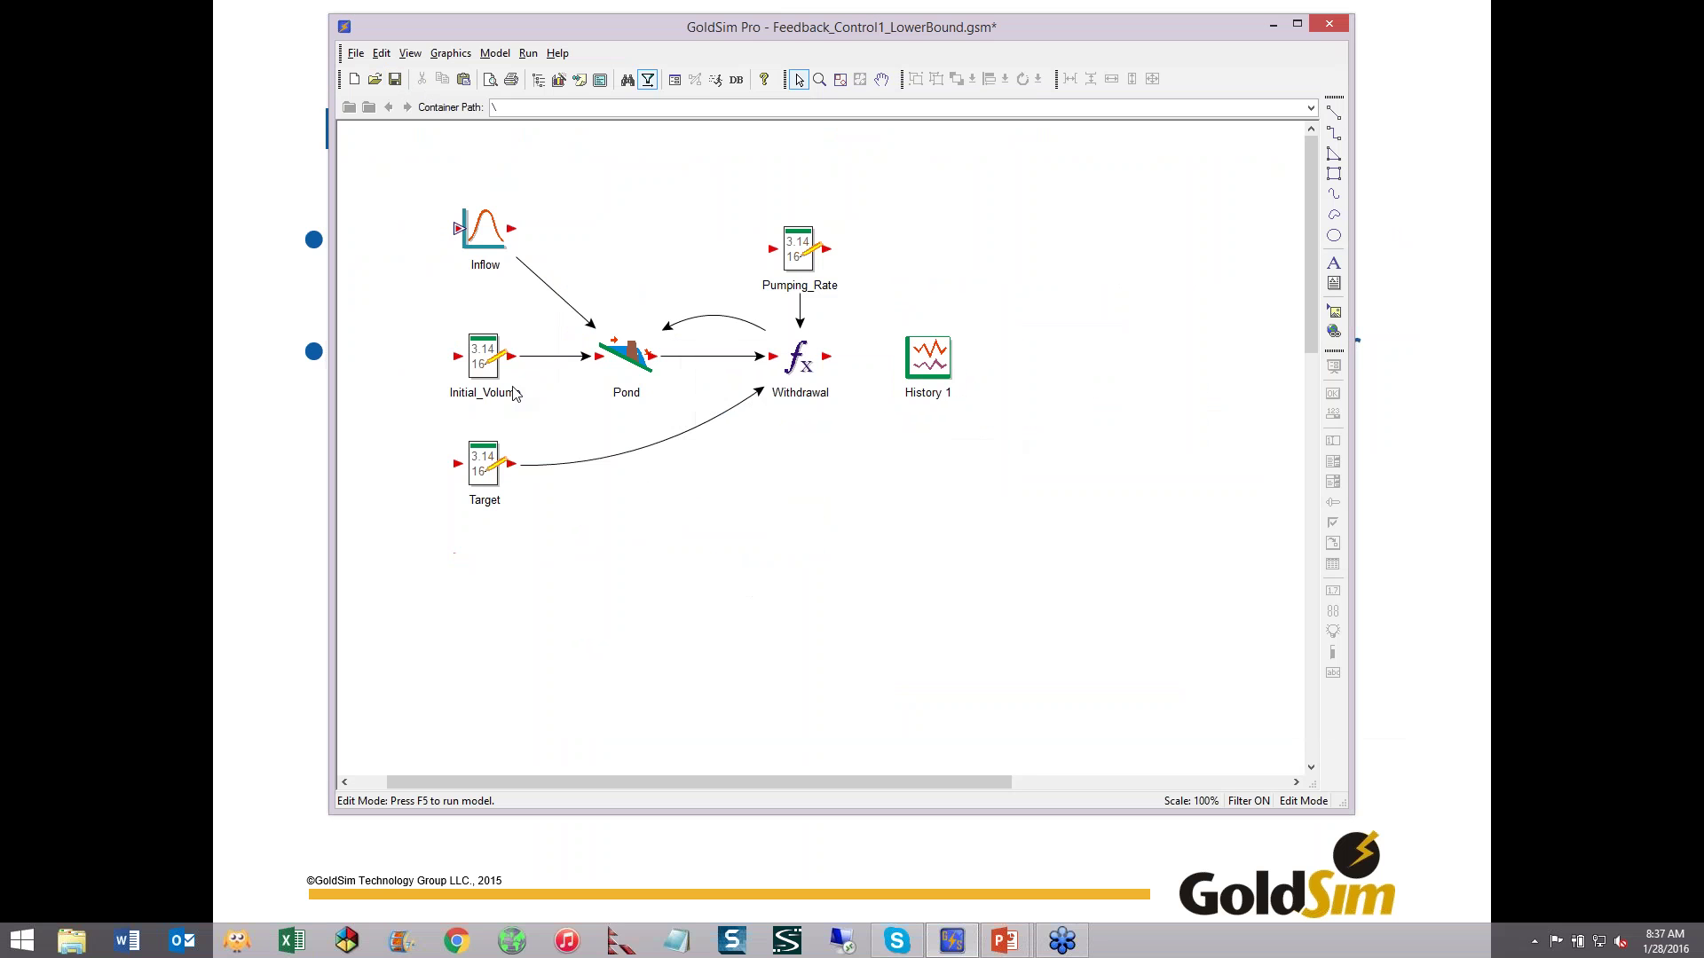
- Run the lower-bound model and examine the pond volume and pumping rate in the History 1 chart
mouse_move(806, 368)
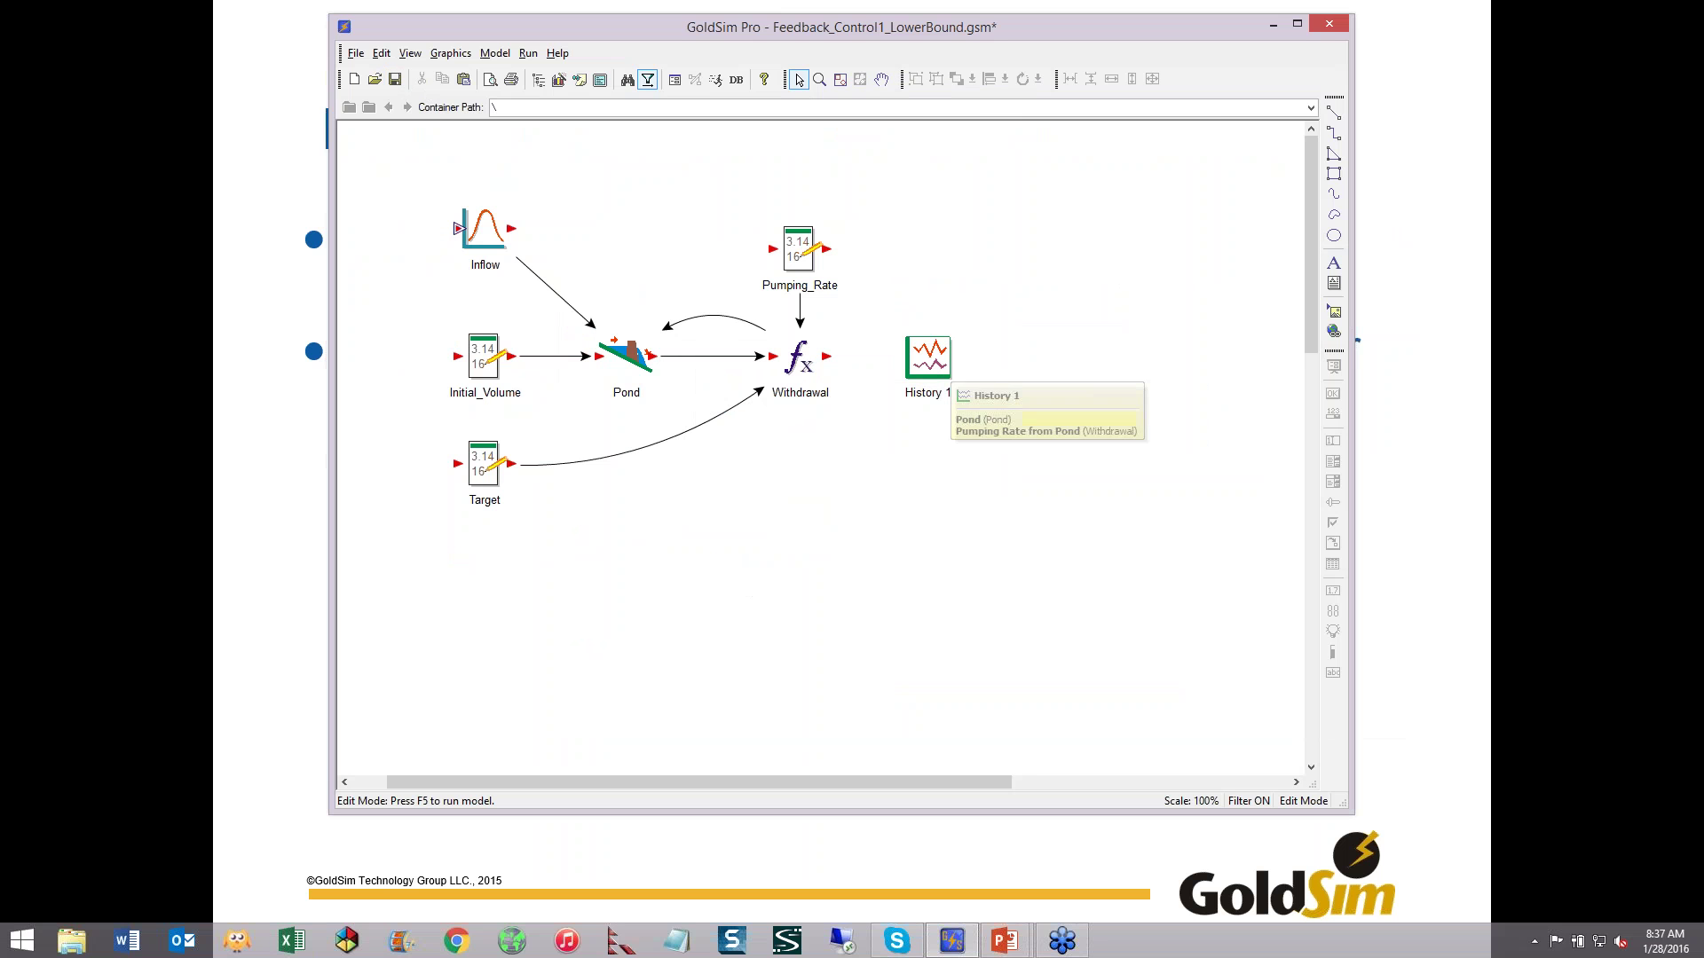
click(715, 80)
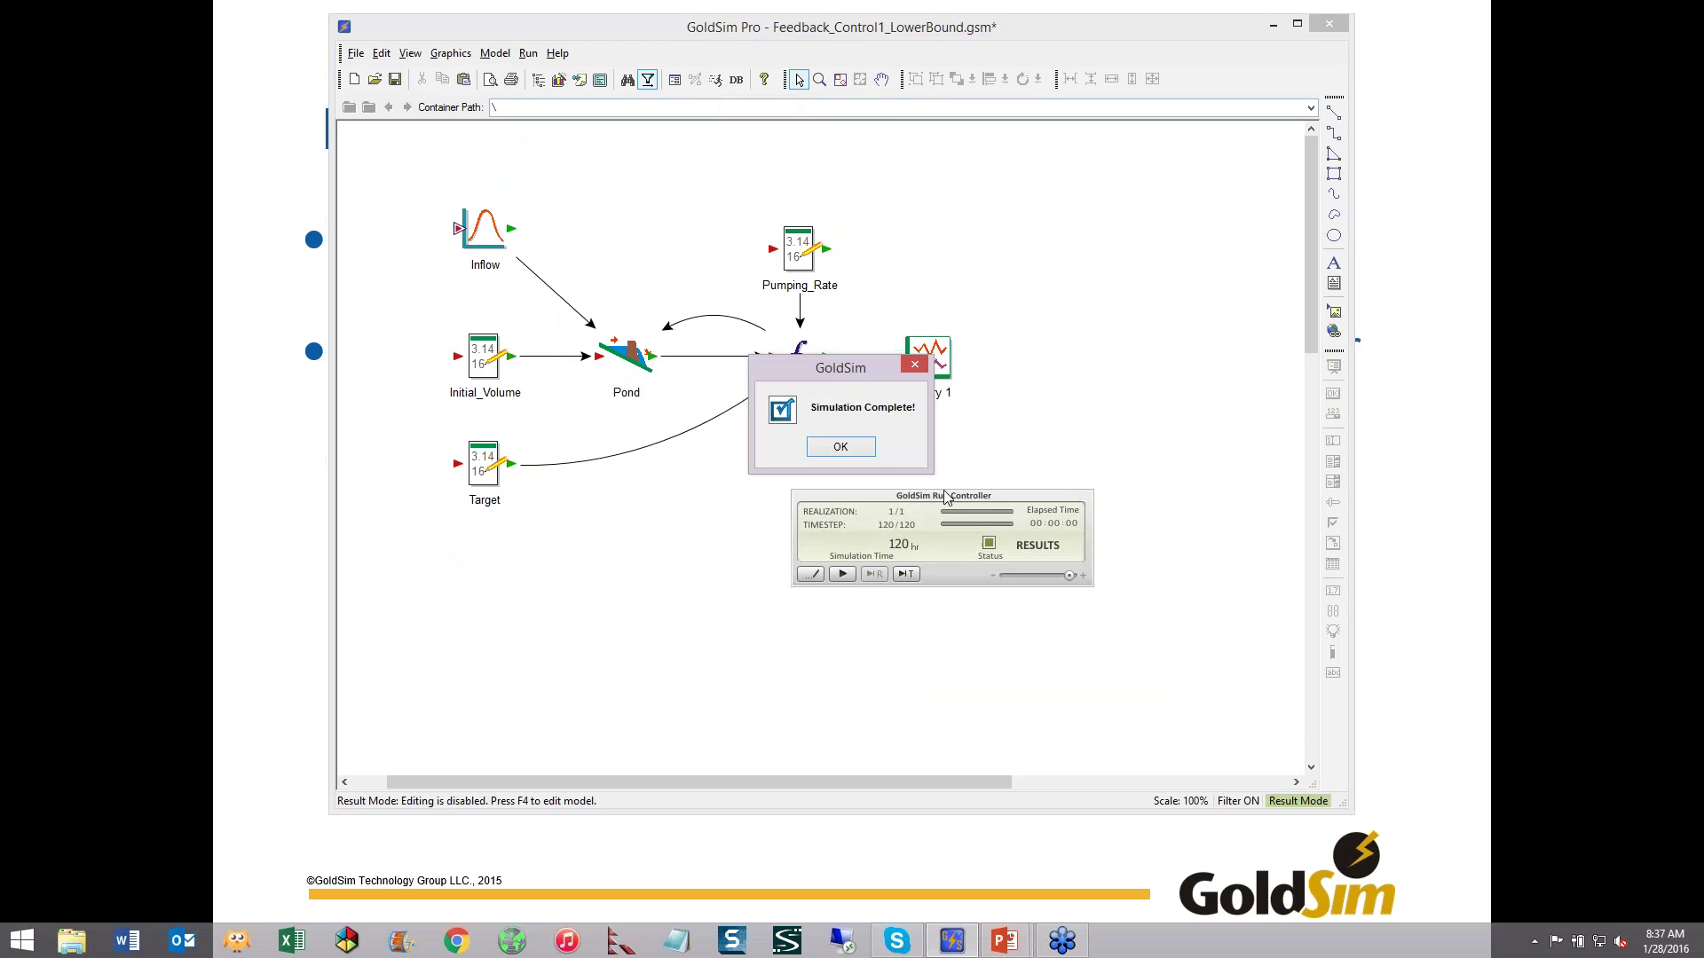
click(841, 447)
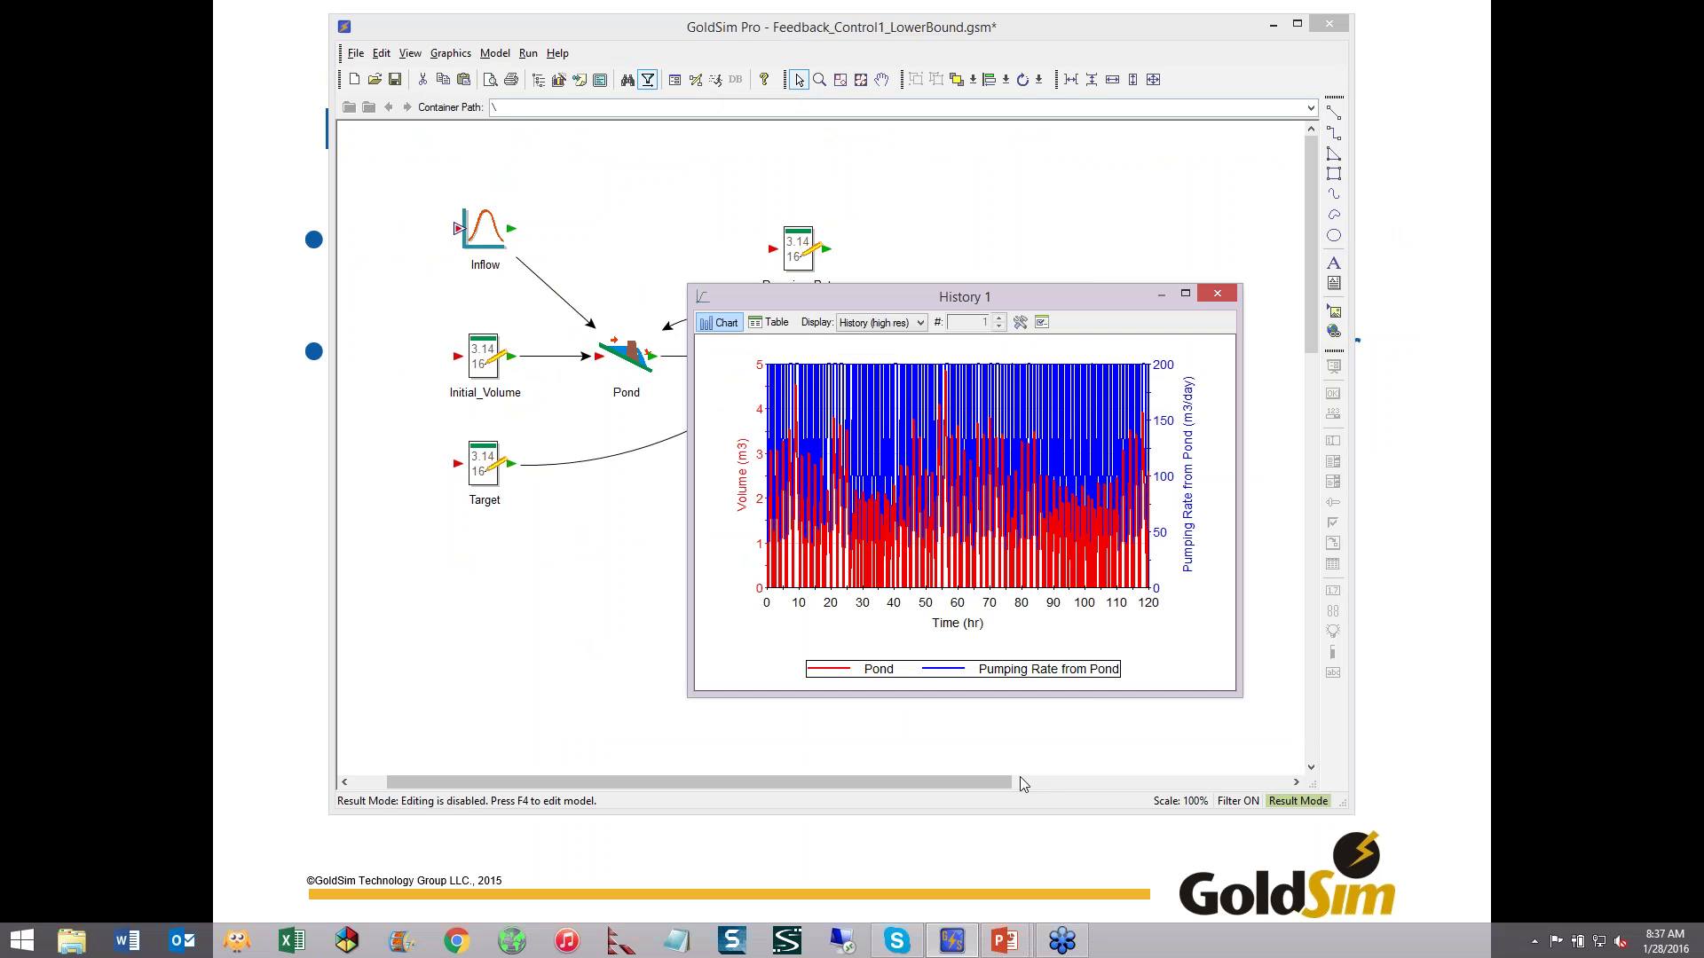
click(1217, 292)
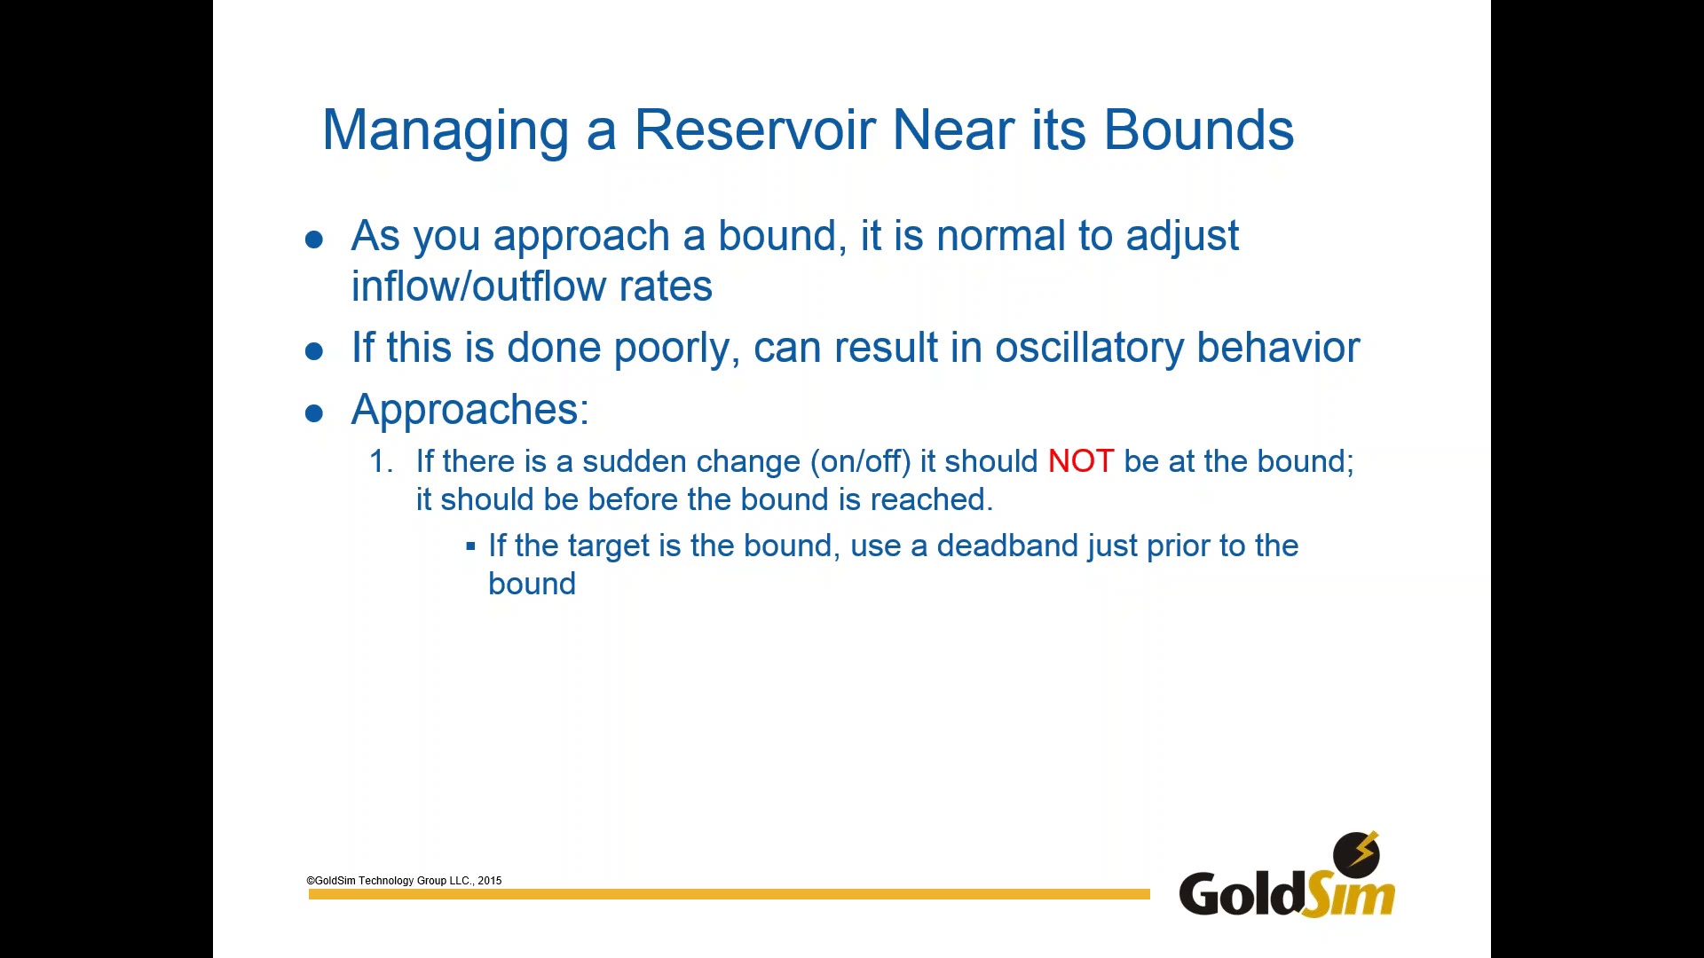
- Reveal the second approach on the reservoir bounds slide and open Feedback_Control5_Ramp_toLower_Bound.gsm in GoldSim
key(Right)
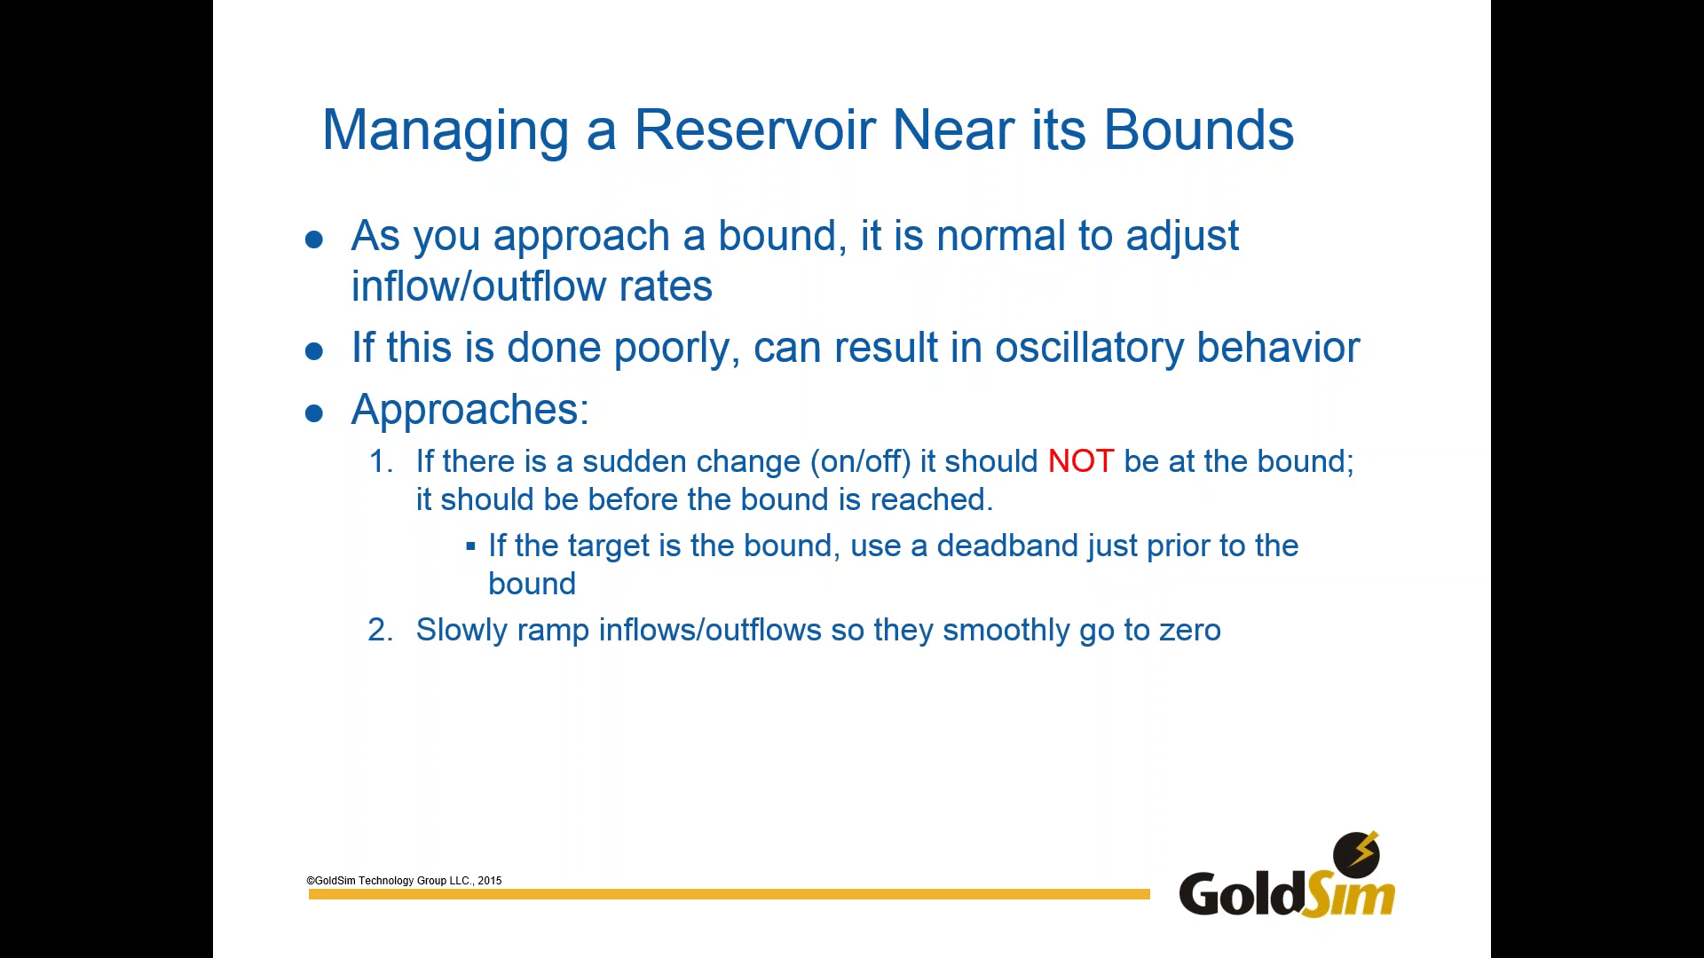
key(alt+Tab)
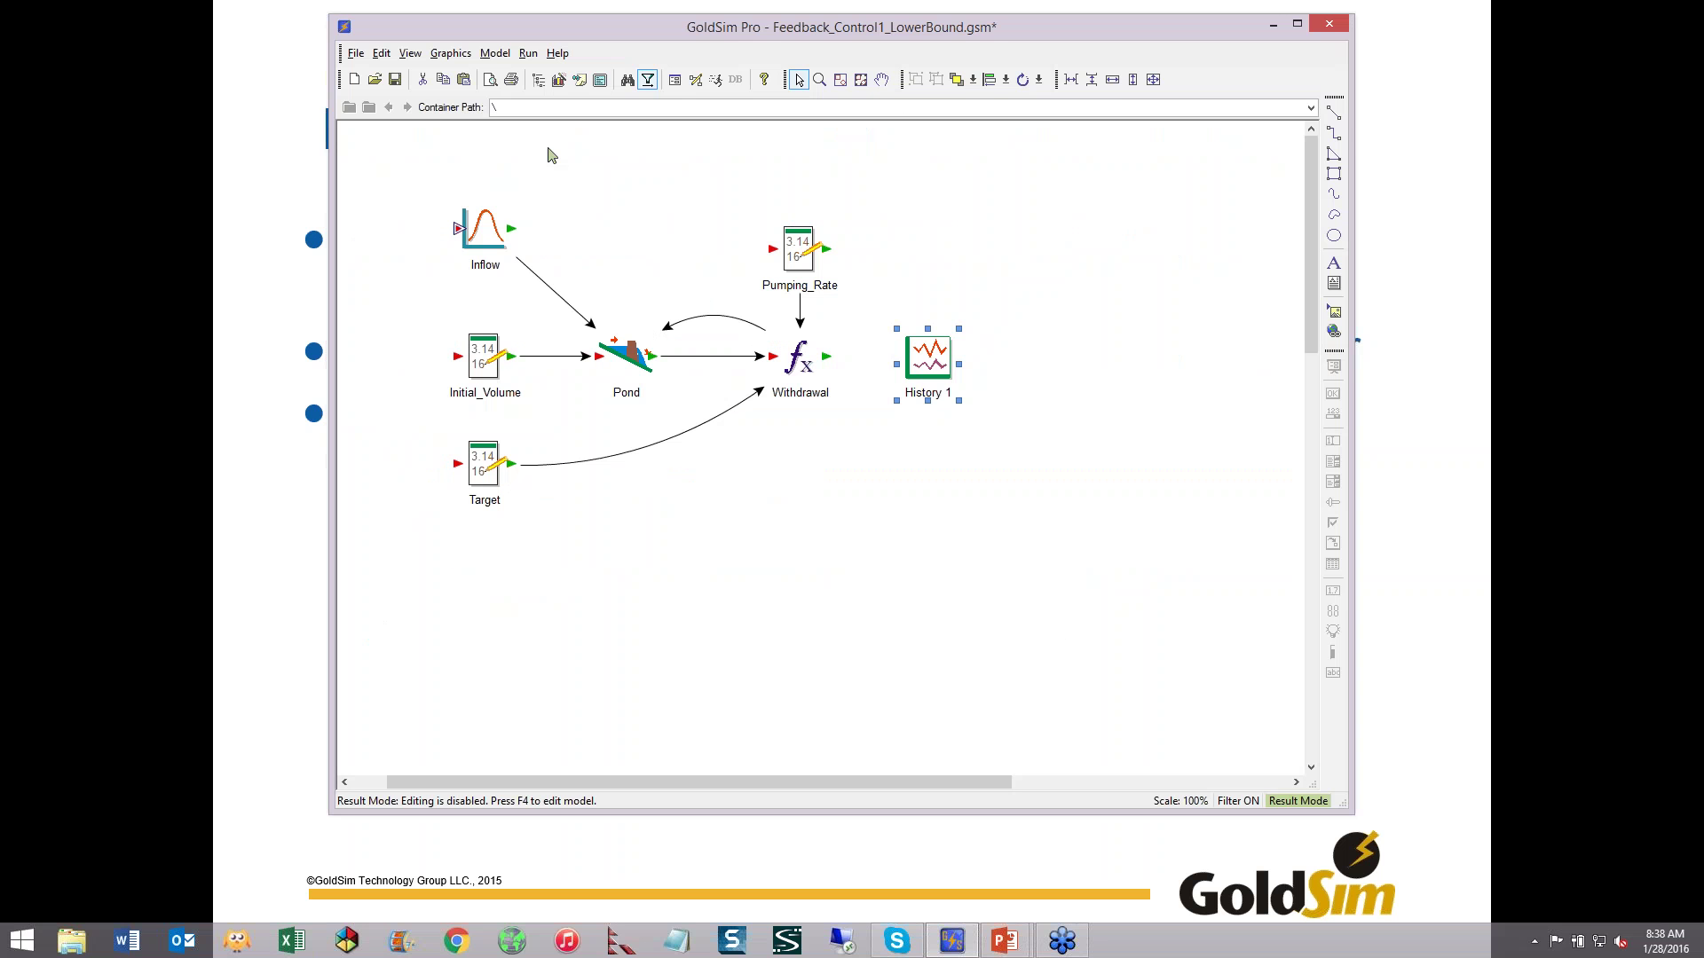
click(374, 80)
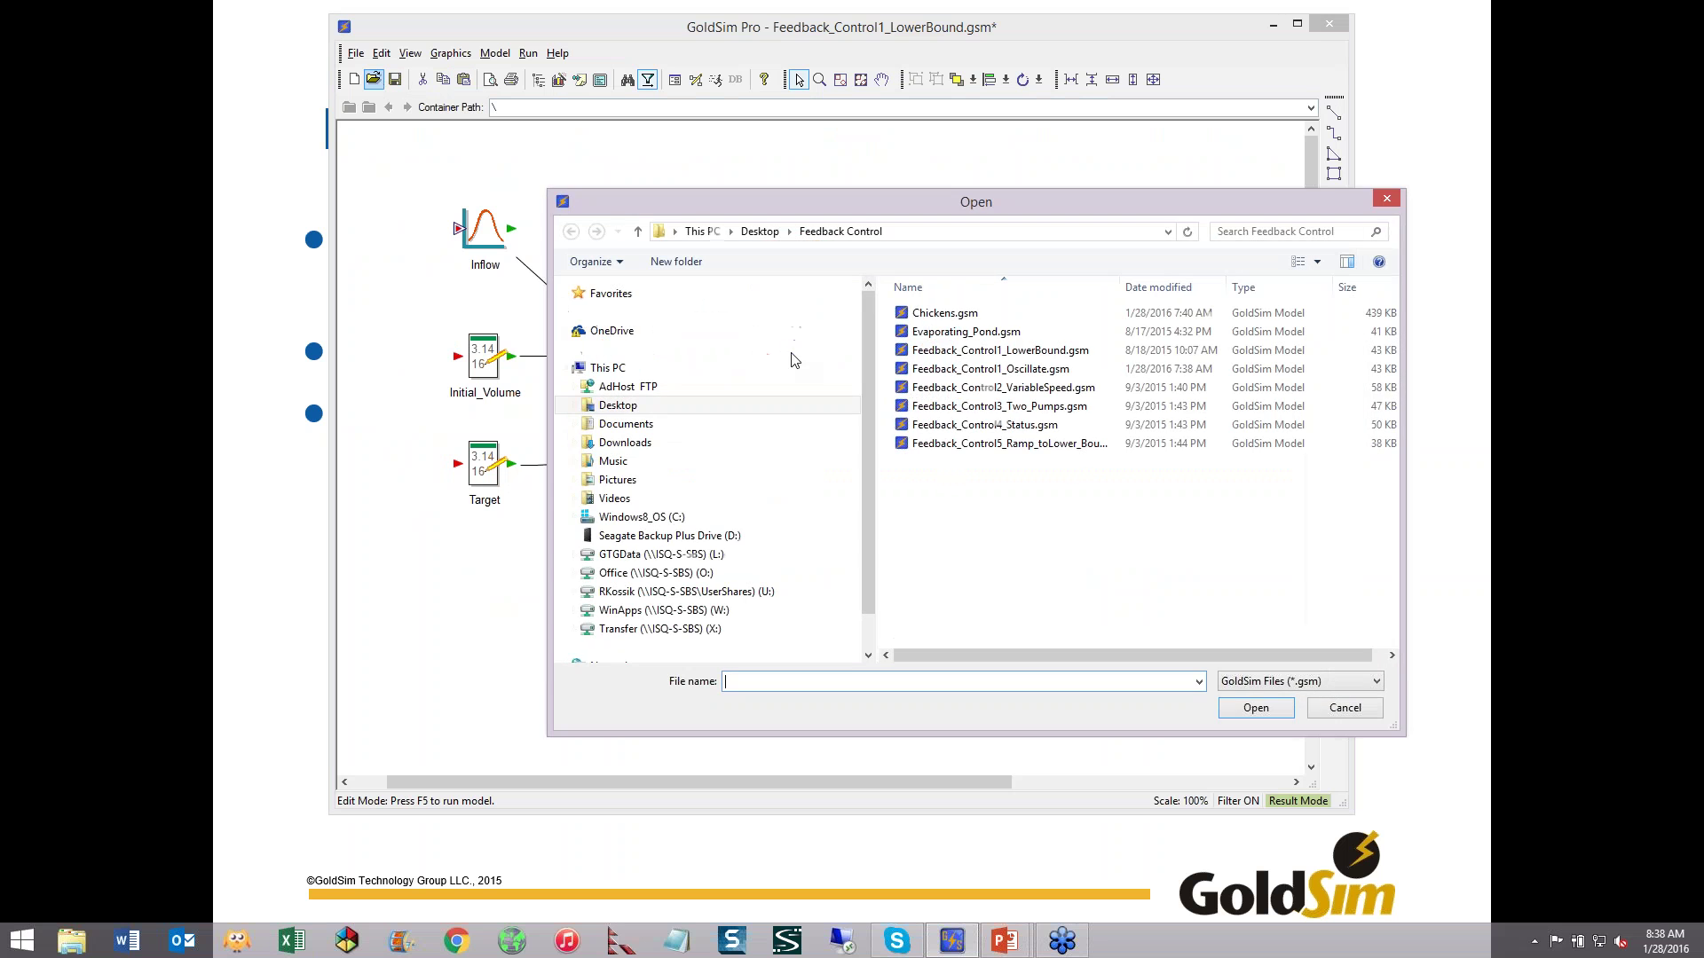
double_click(1008, 445)
click(892, 468)
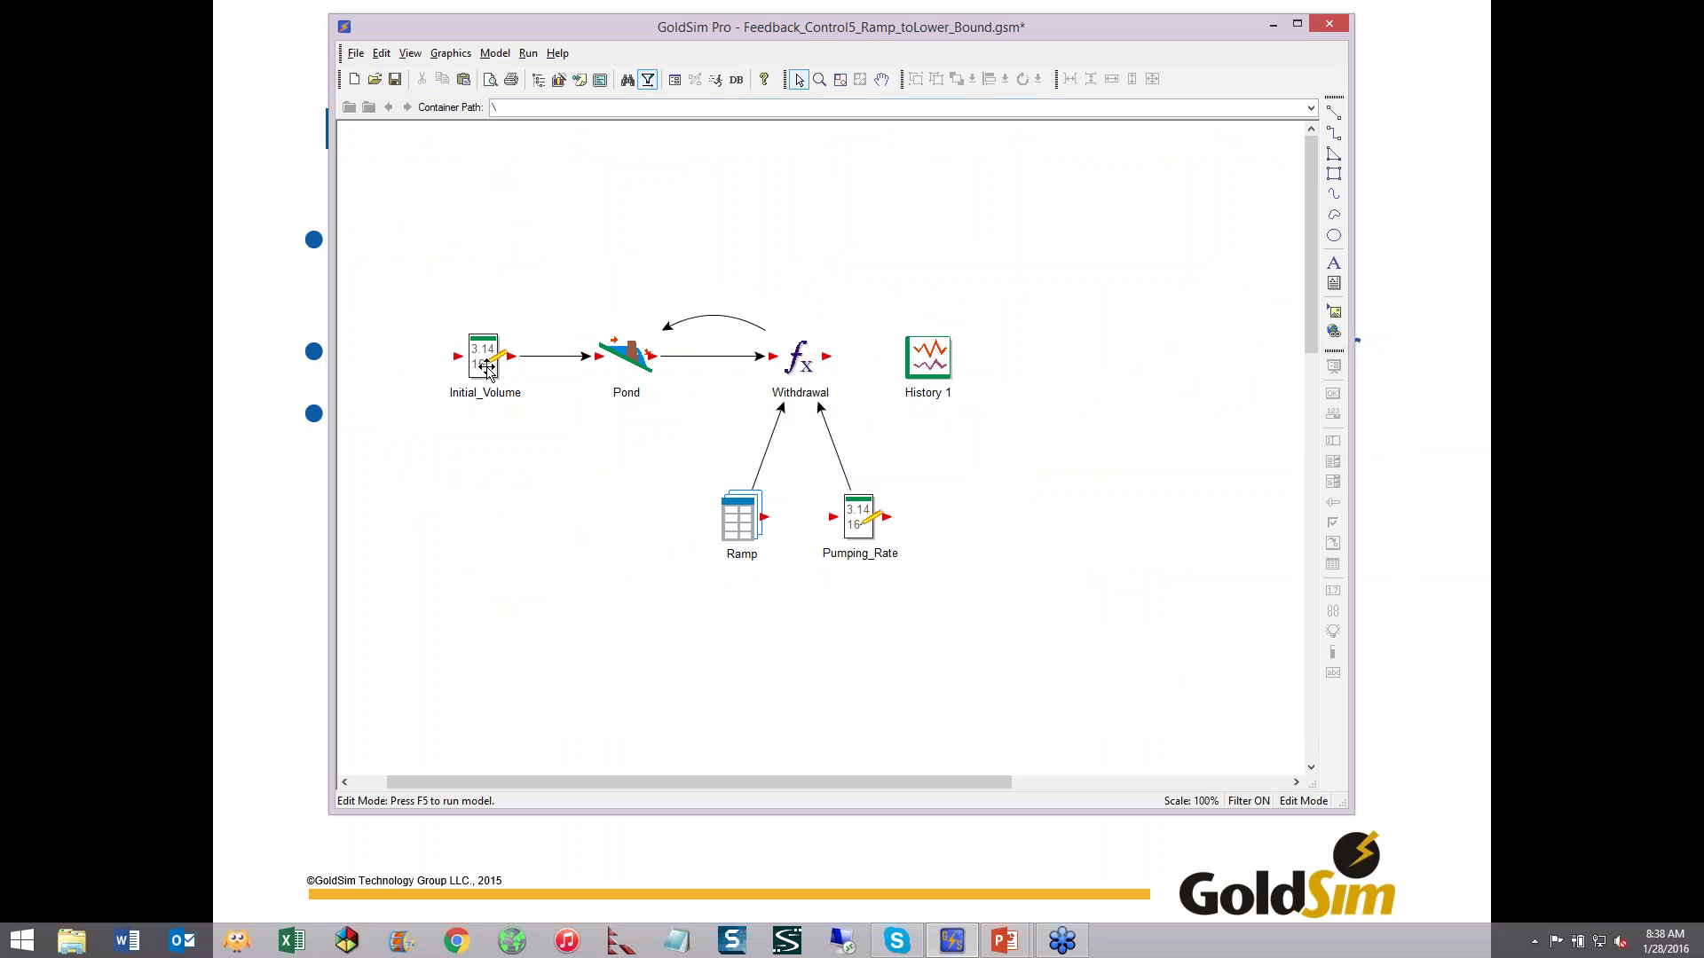
- Inspect the inputs of the ramp model and review the Pond reservoir's rate and bound definitions
mouse_move(486, 367)
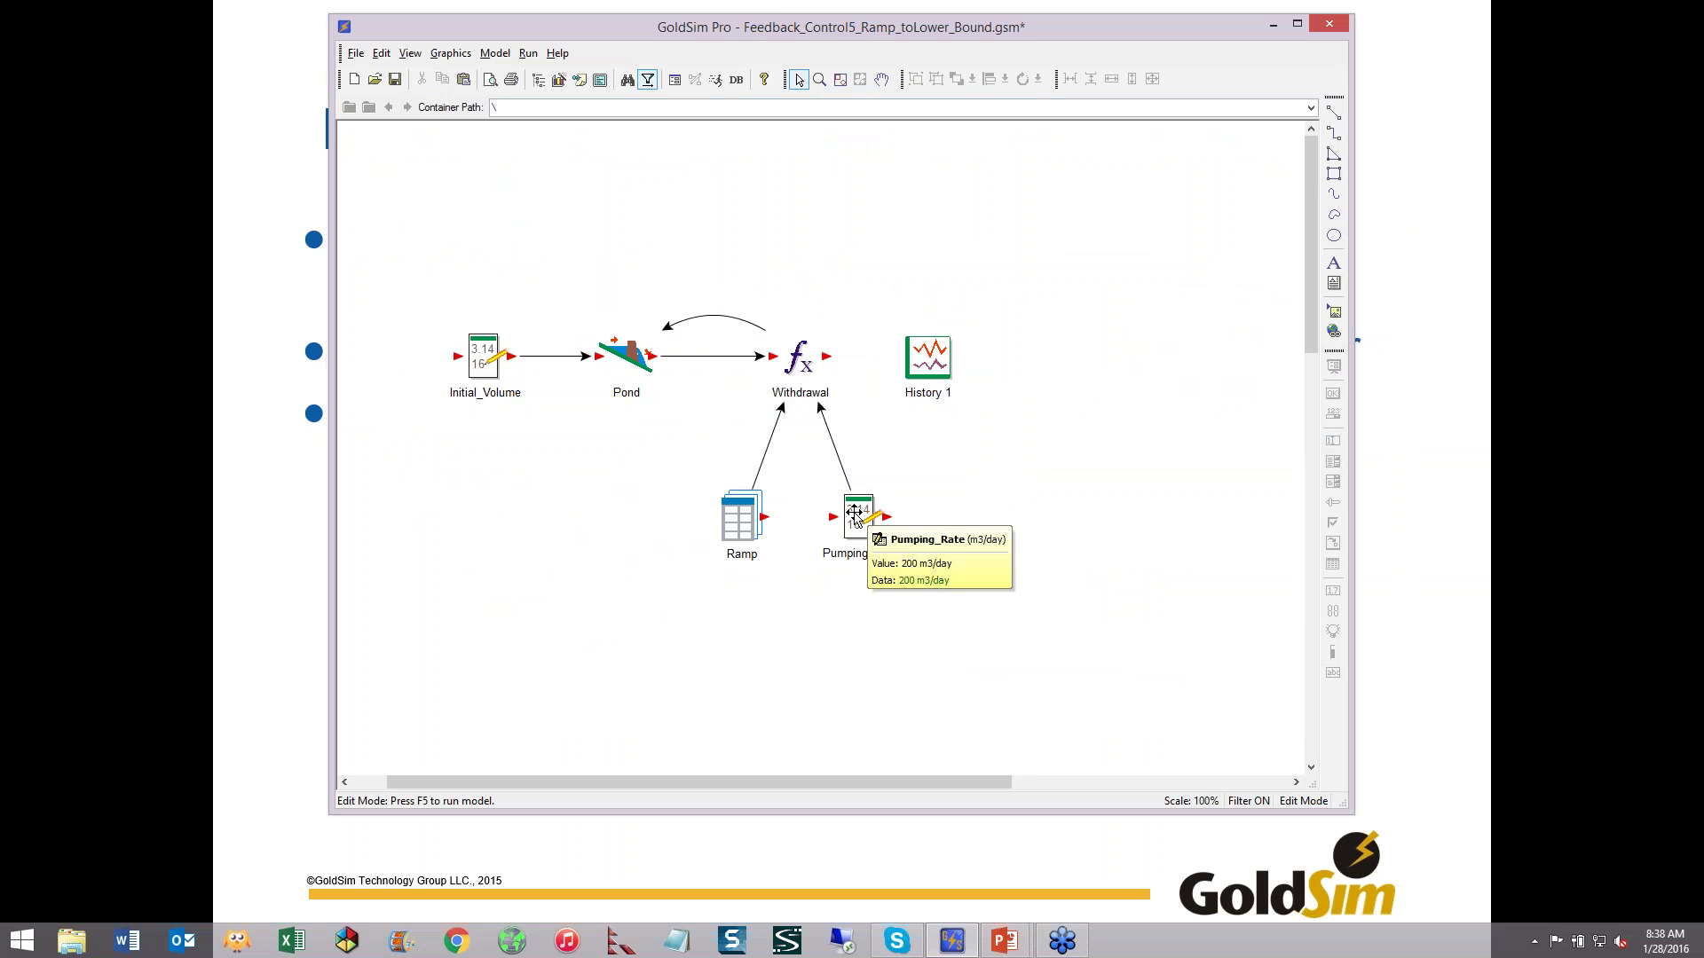
mouse_move(804, 372)
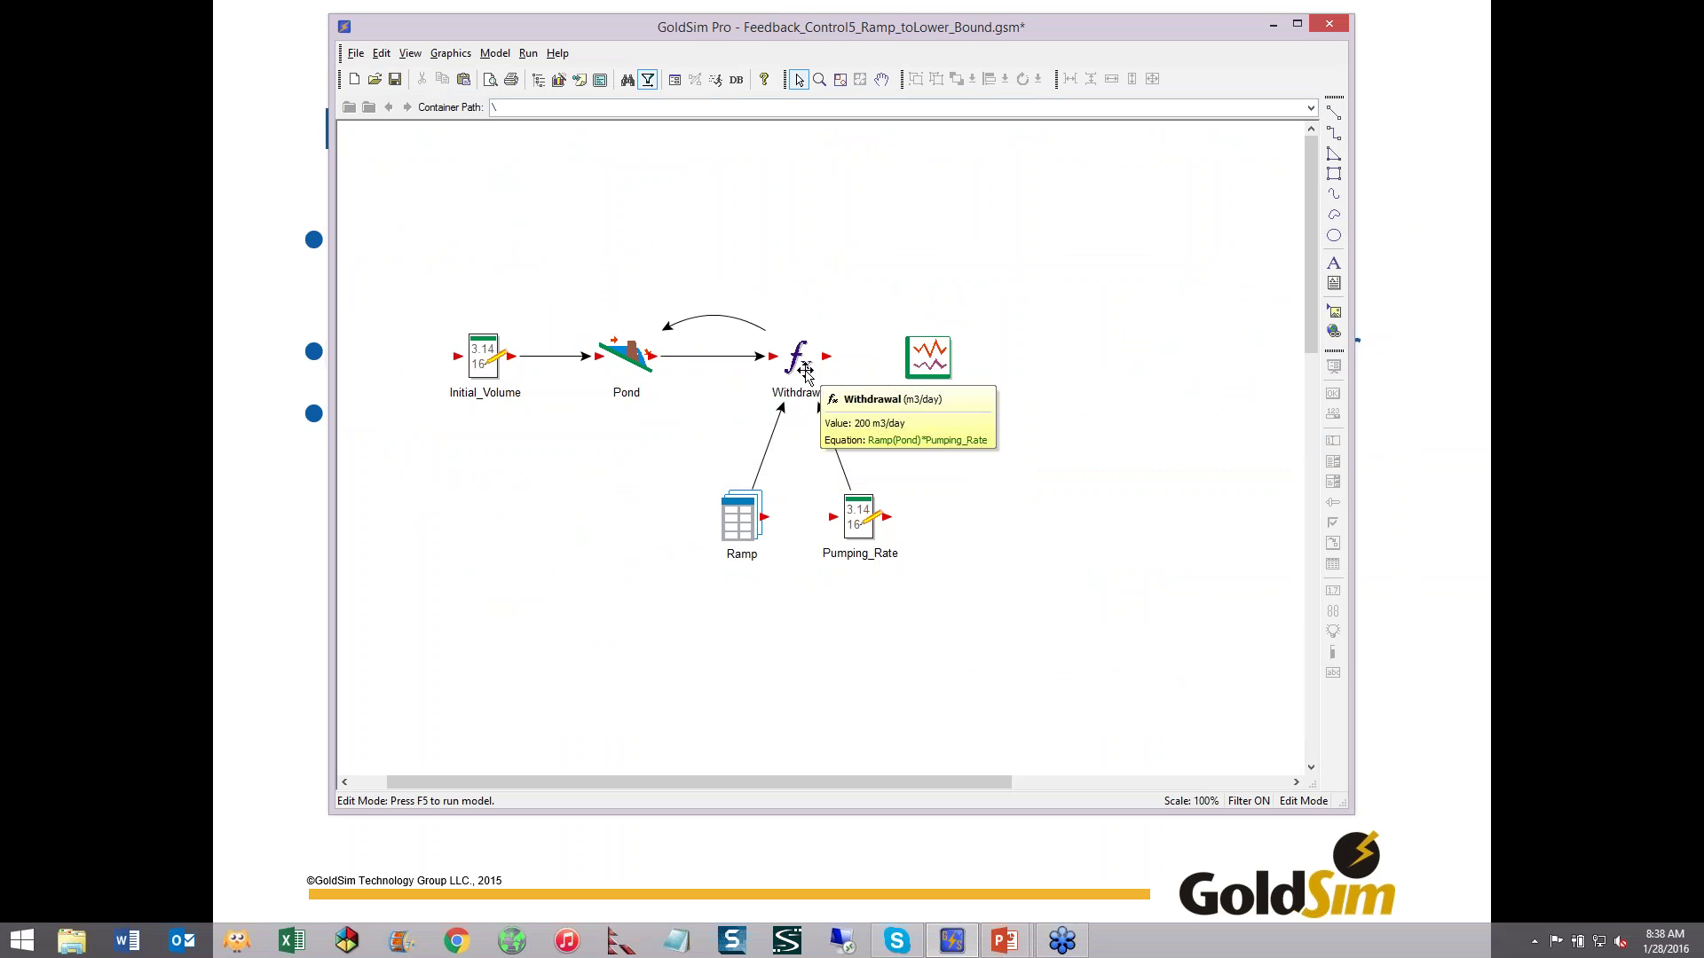
double_click(623, 354)
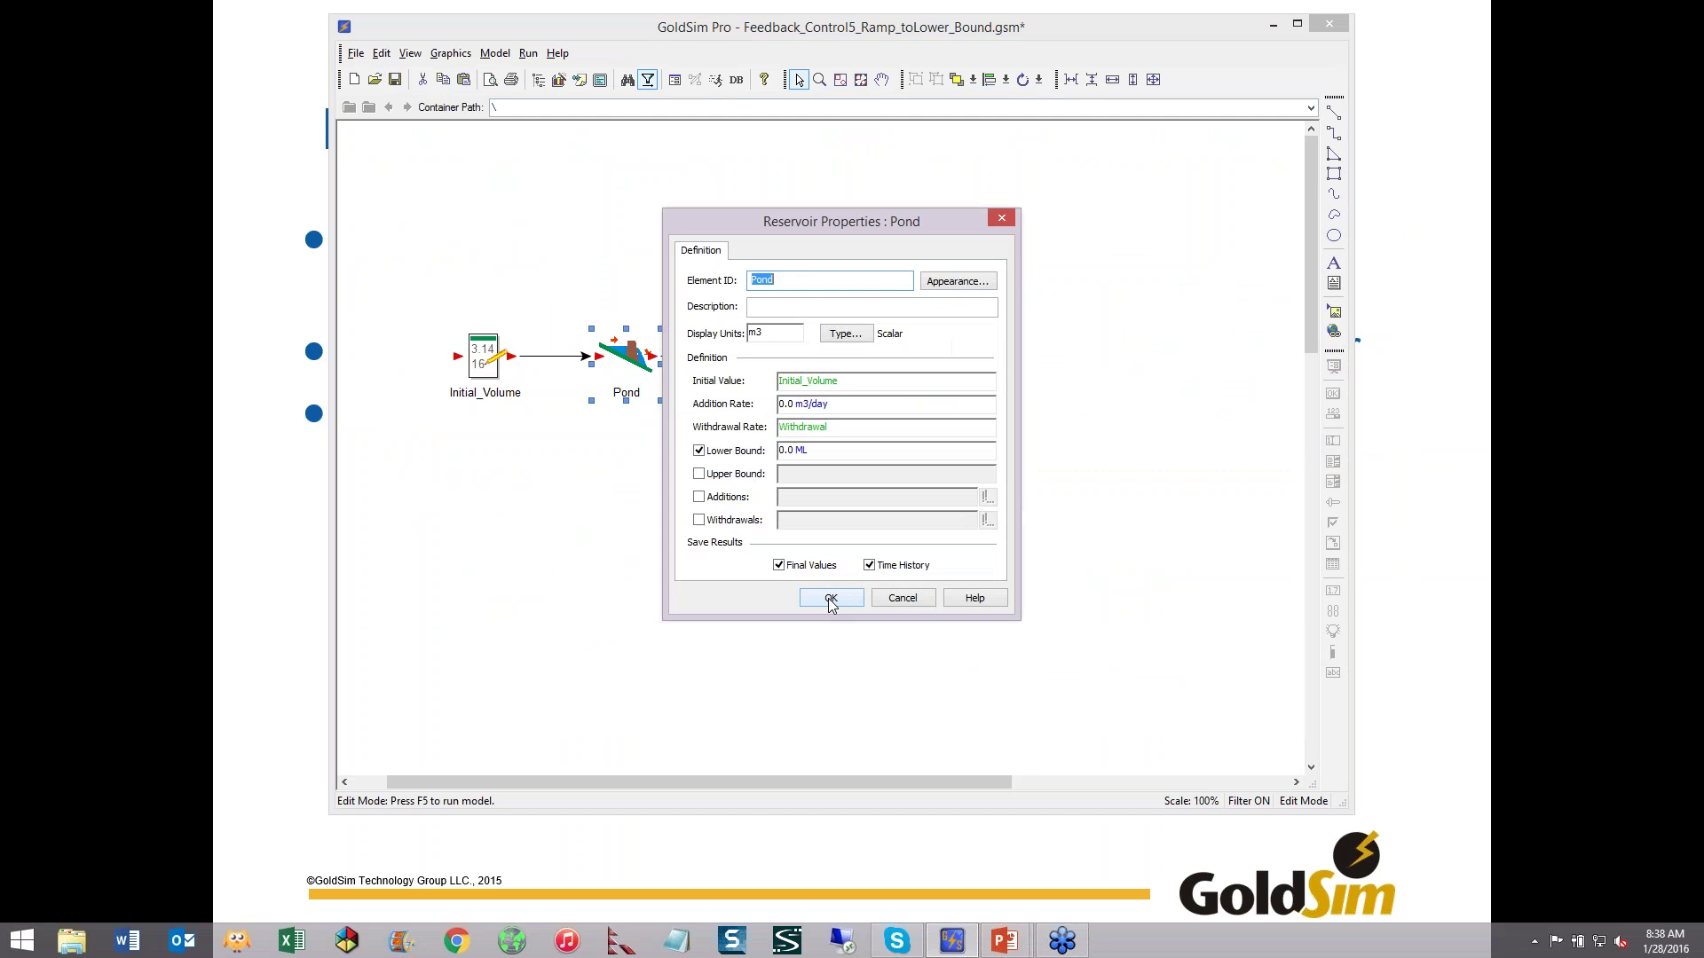
click(828, 598)
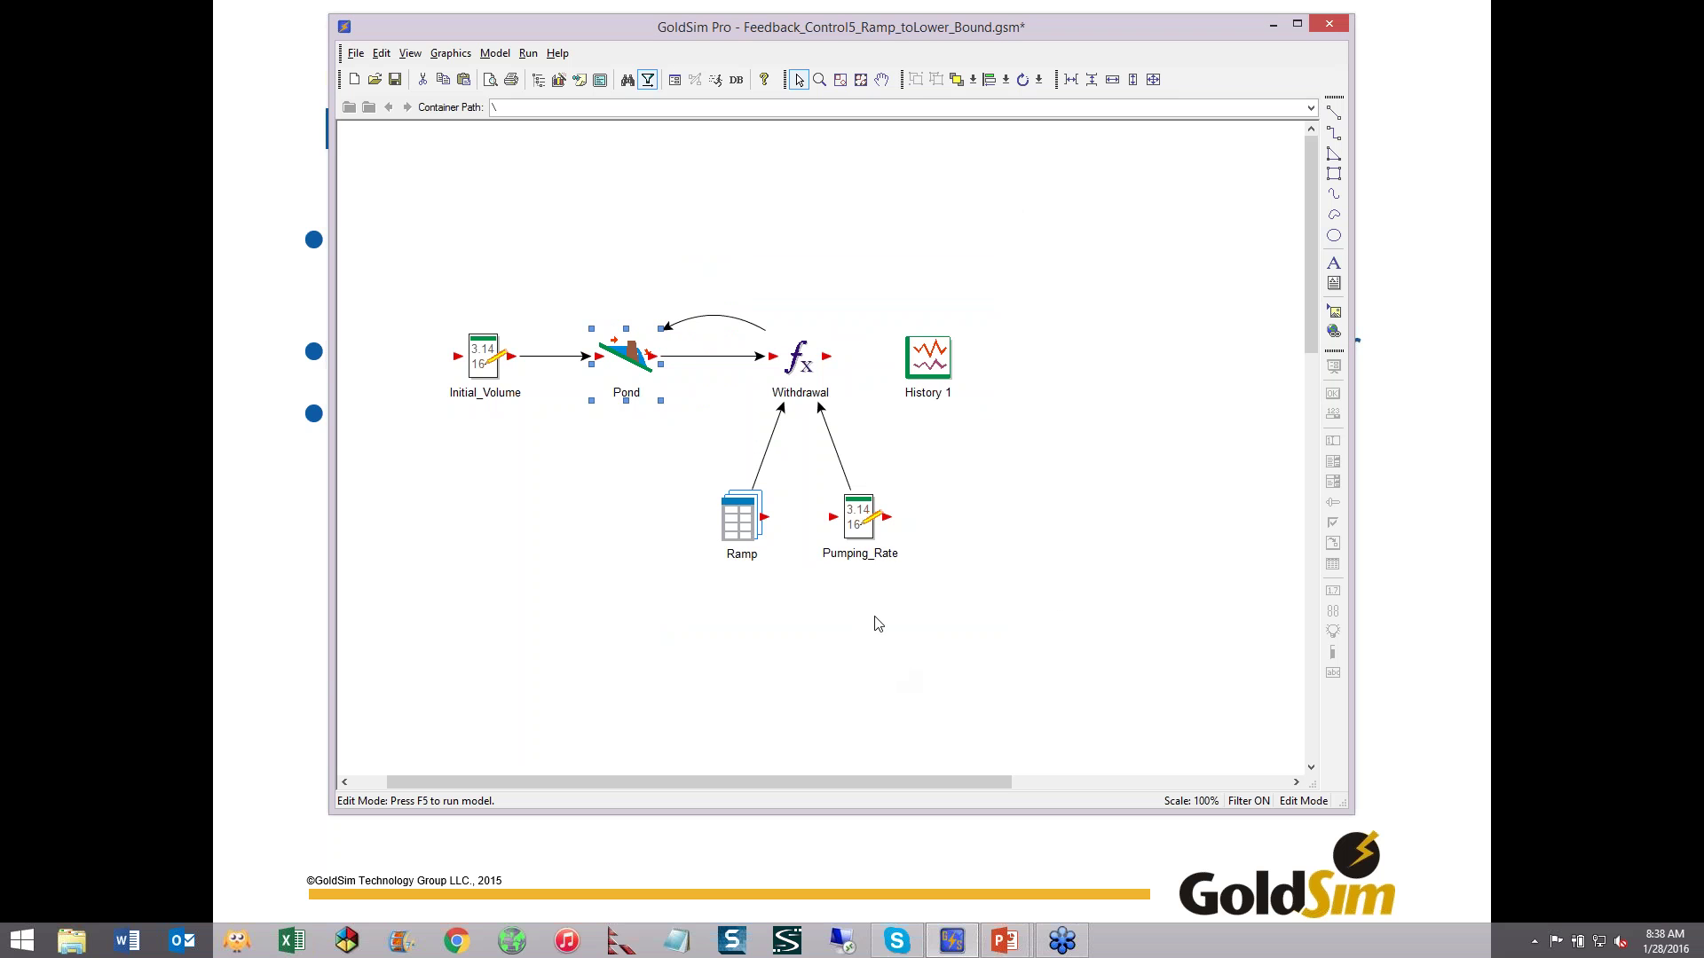
- Examine the Withdrawal expression's equation to see how it combines Ramp, Pond and Pumping_Rate
double_click(797, 370)
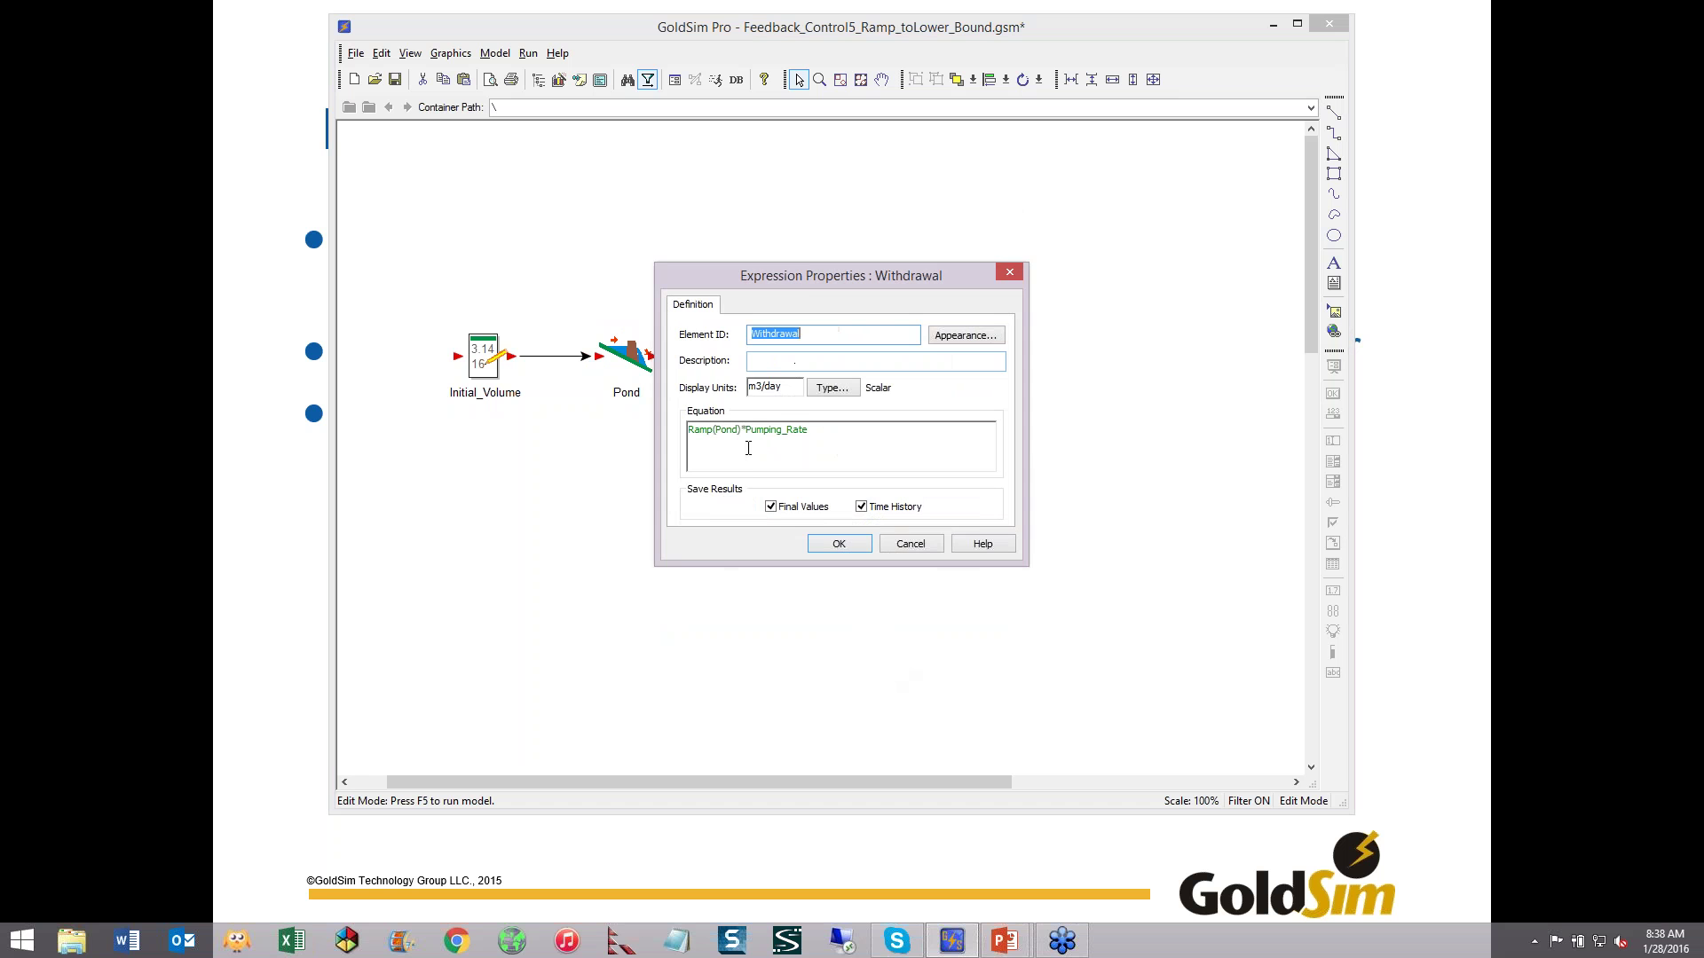
drag(802, 276, 1023, 192)
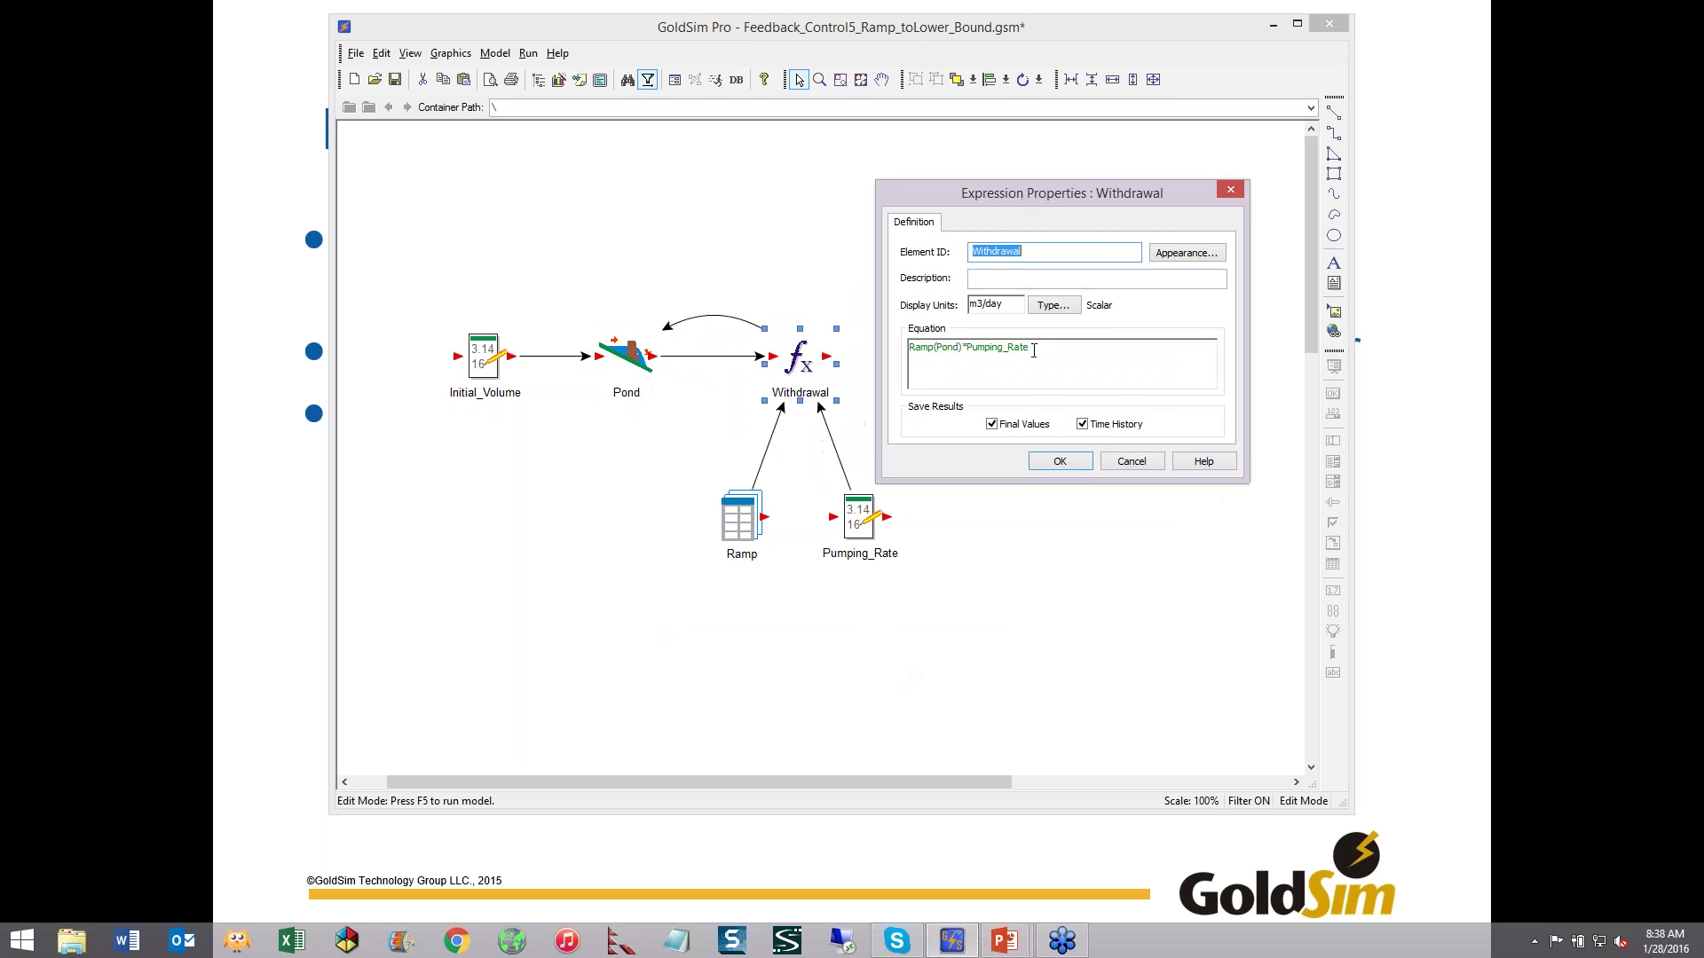
mouse_move(1040, 365)
click(1058, 461)
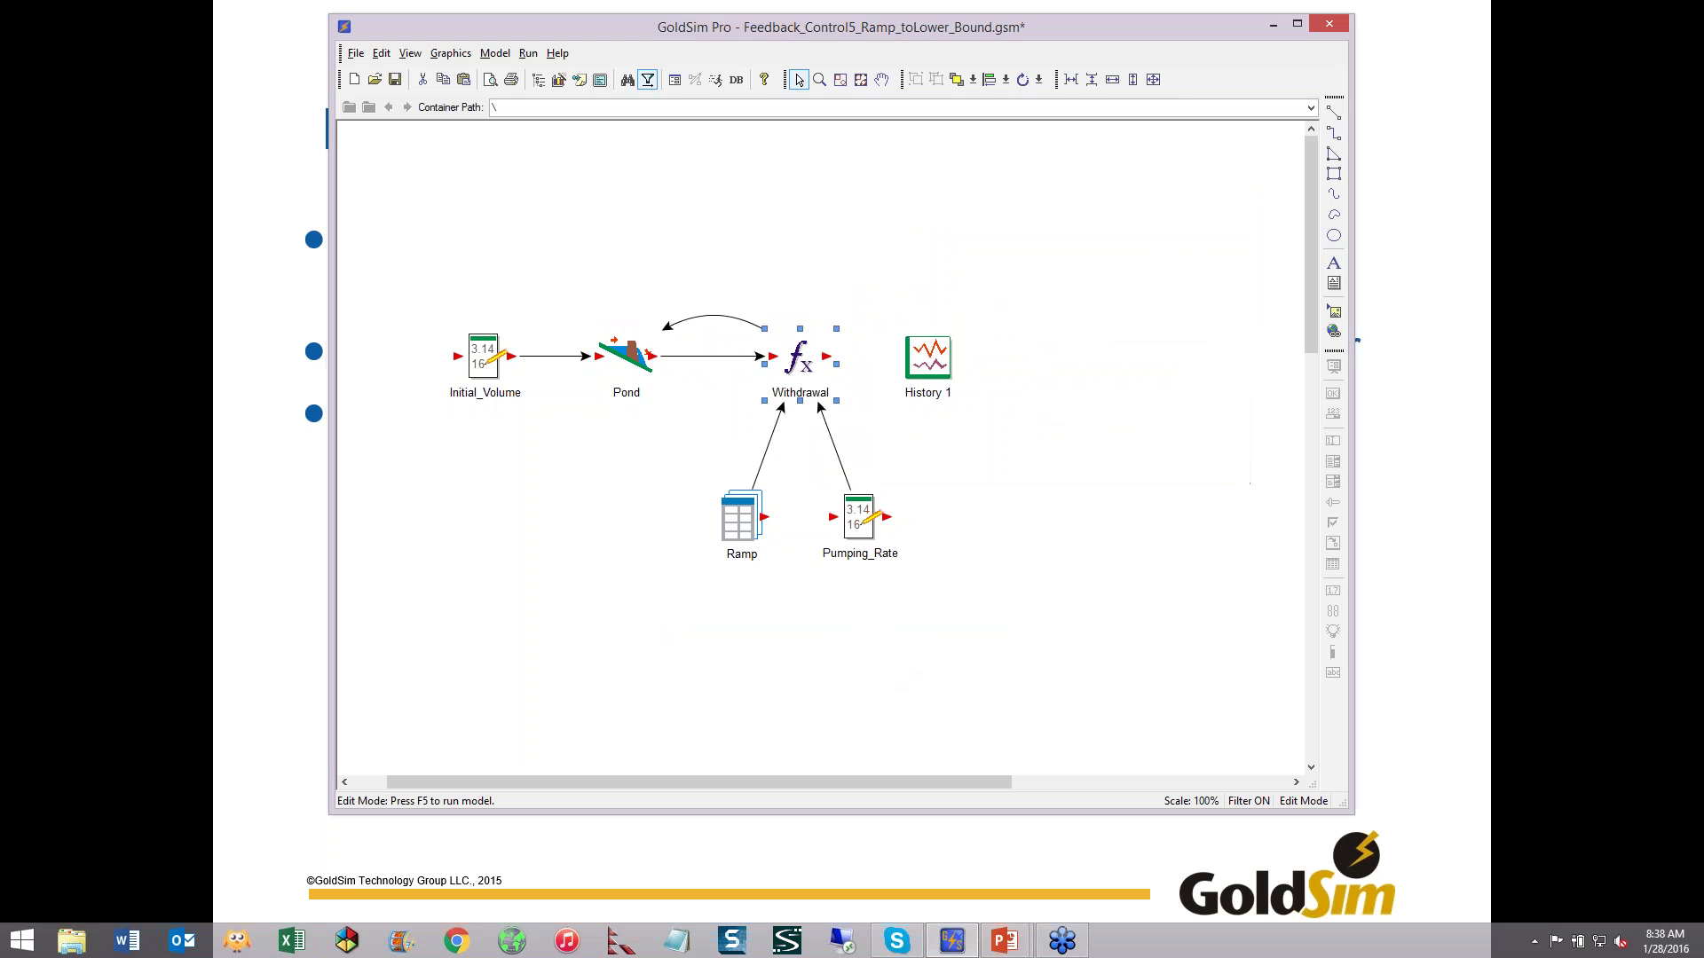
- Examine the Ramp lookup table's data rows to see how pond volume maps to the withdrawal multiplier, leaving its definition unchanged
double_click(740, 524)
click(957, 527)
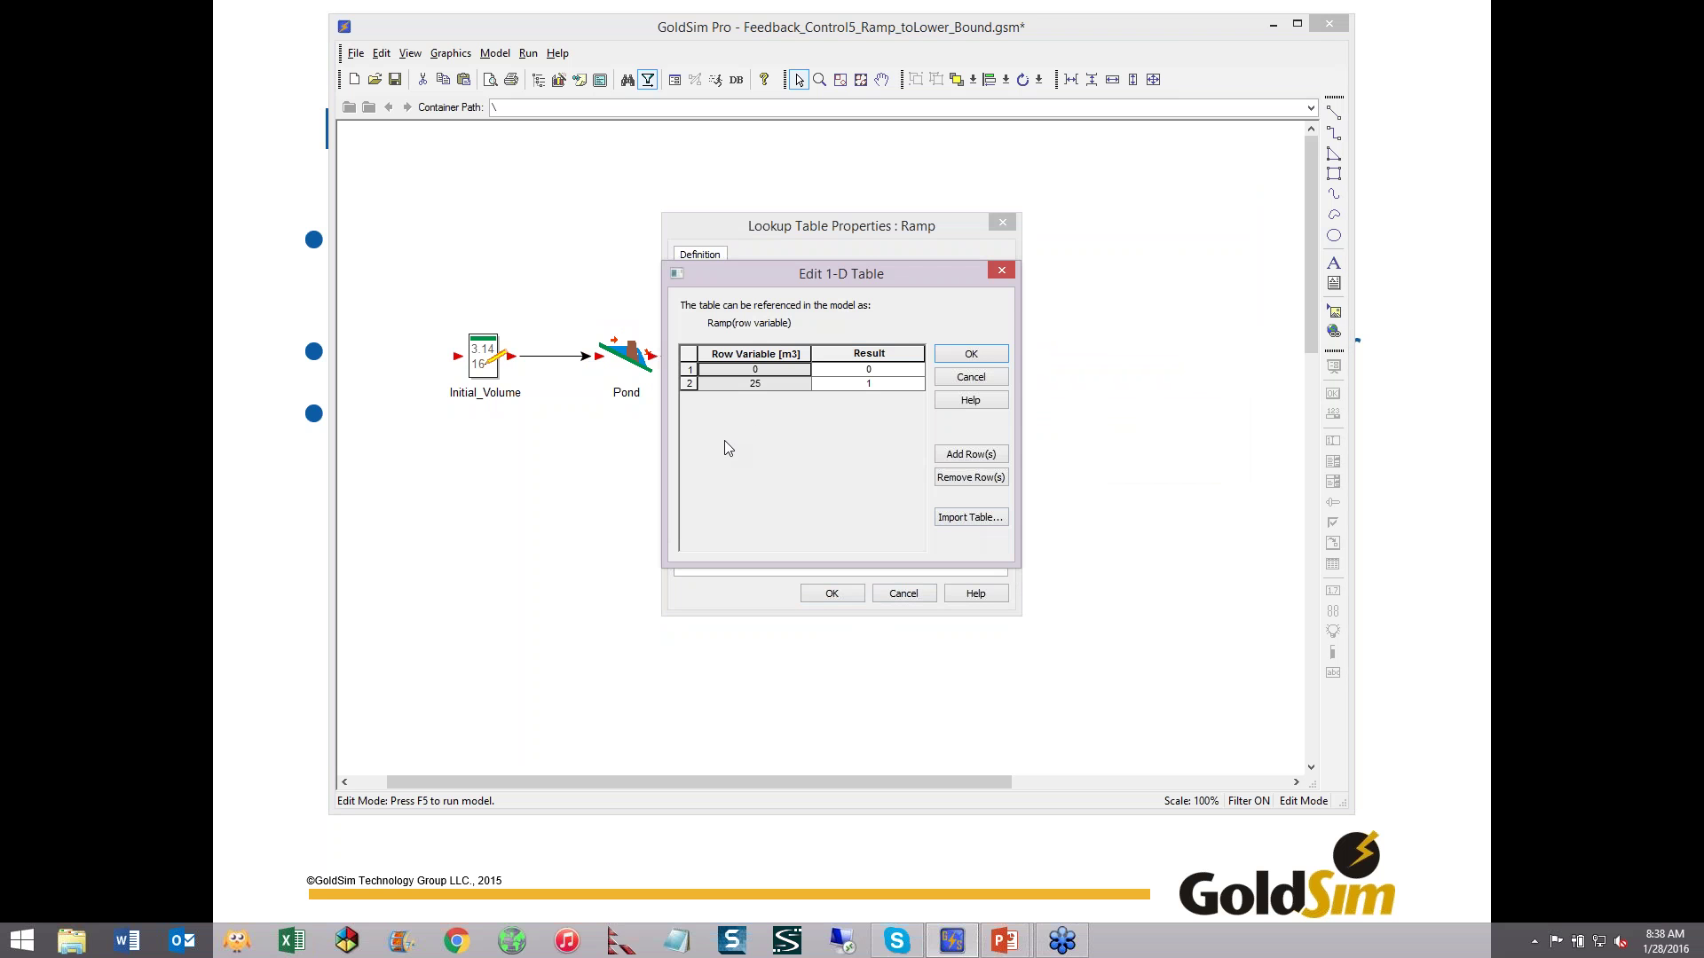
drag(838, 280, 948, 267)
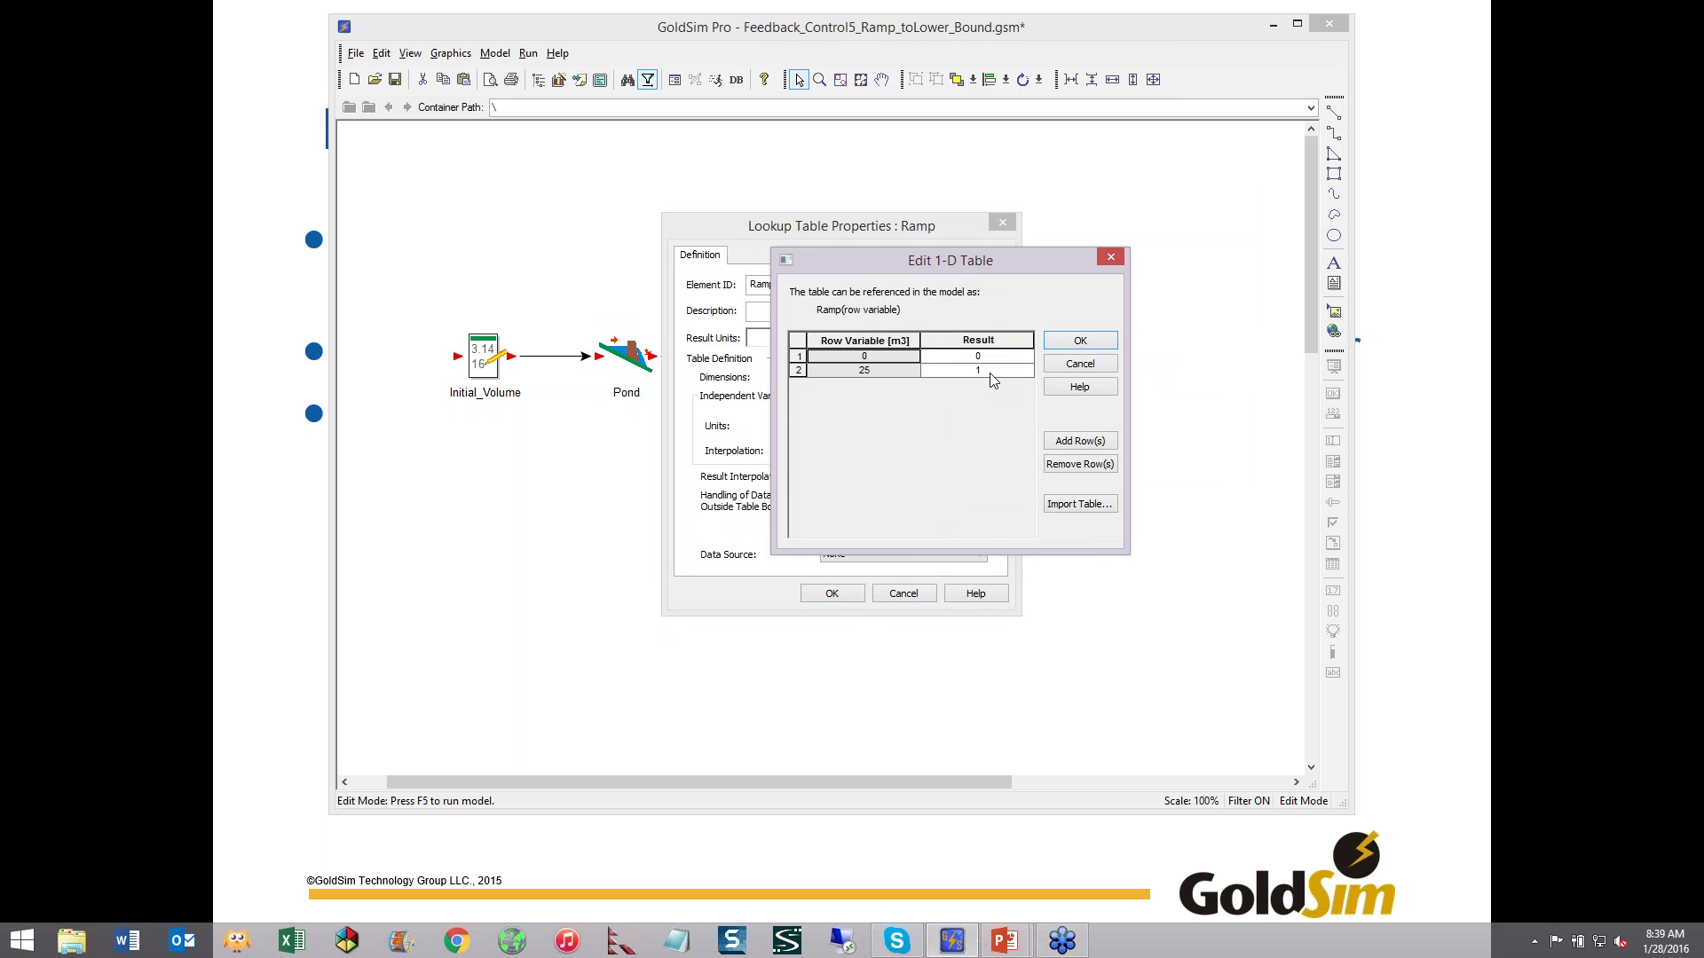
click(1081, 341)
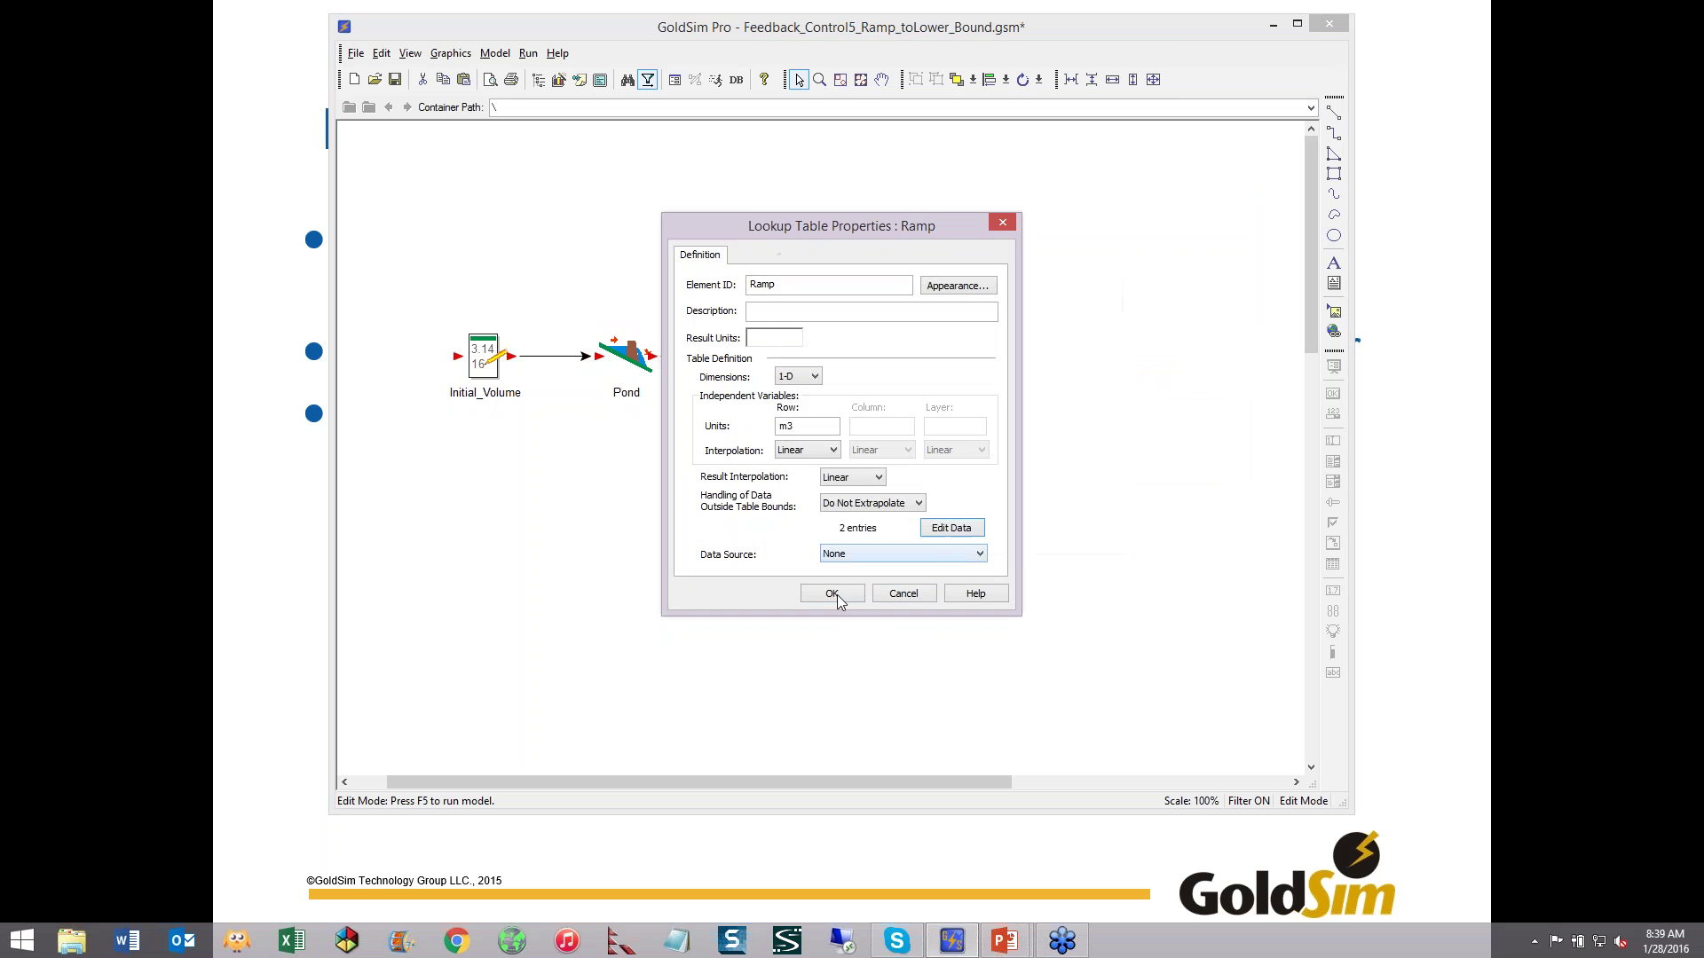
click(831, 593)
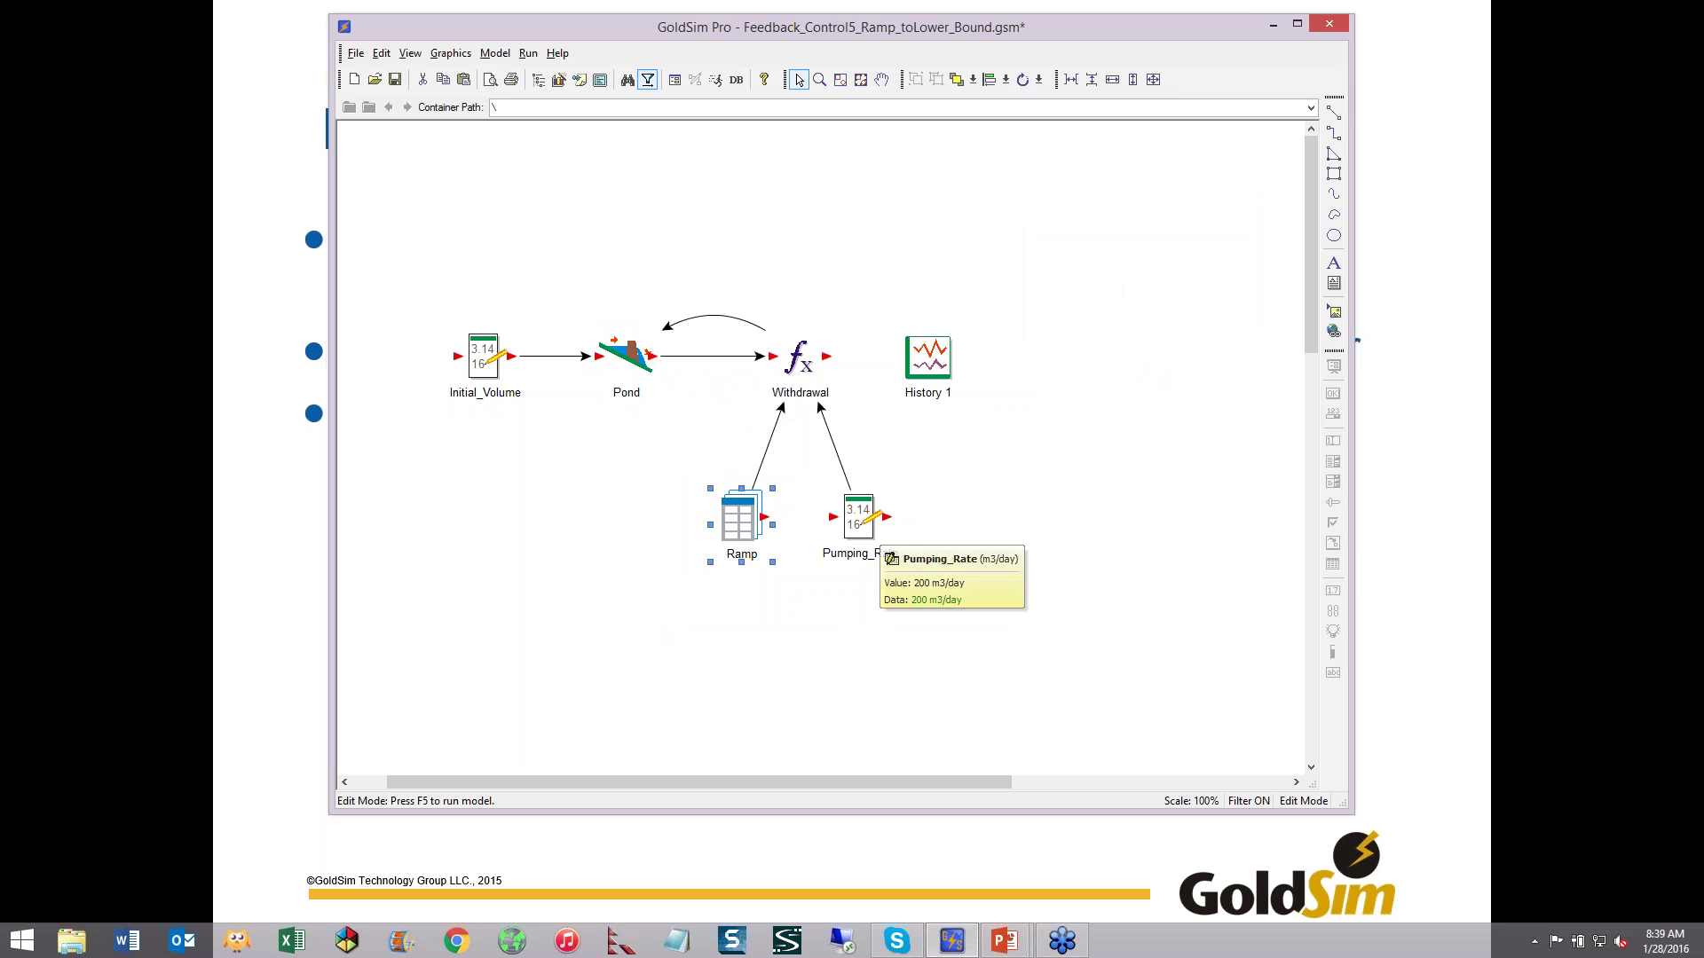
key(Return)
click(951, 527)
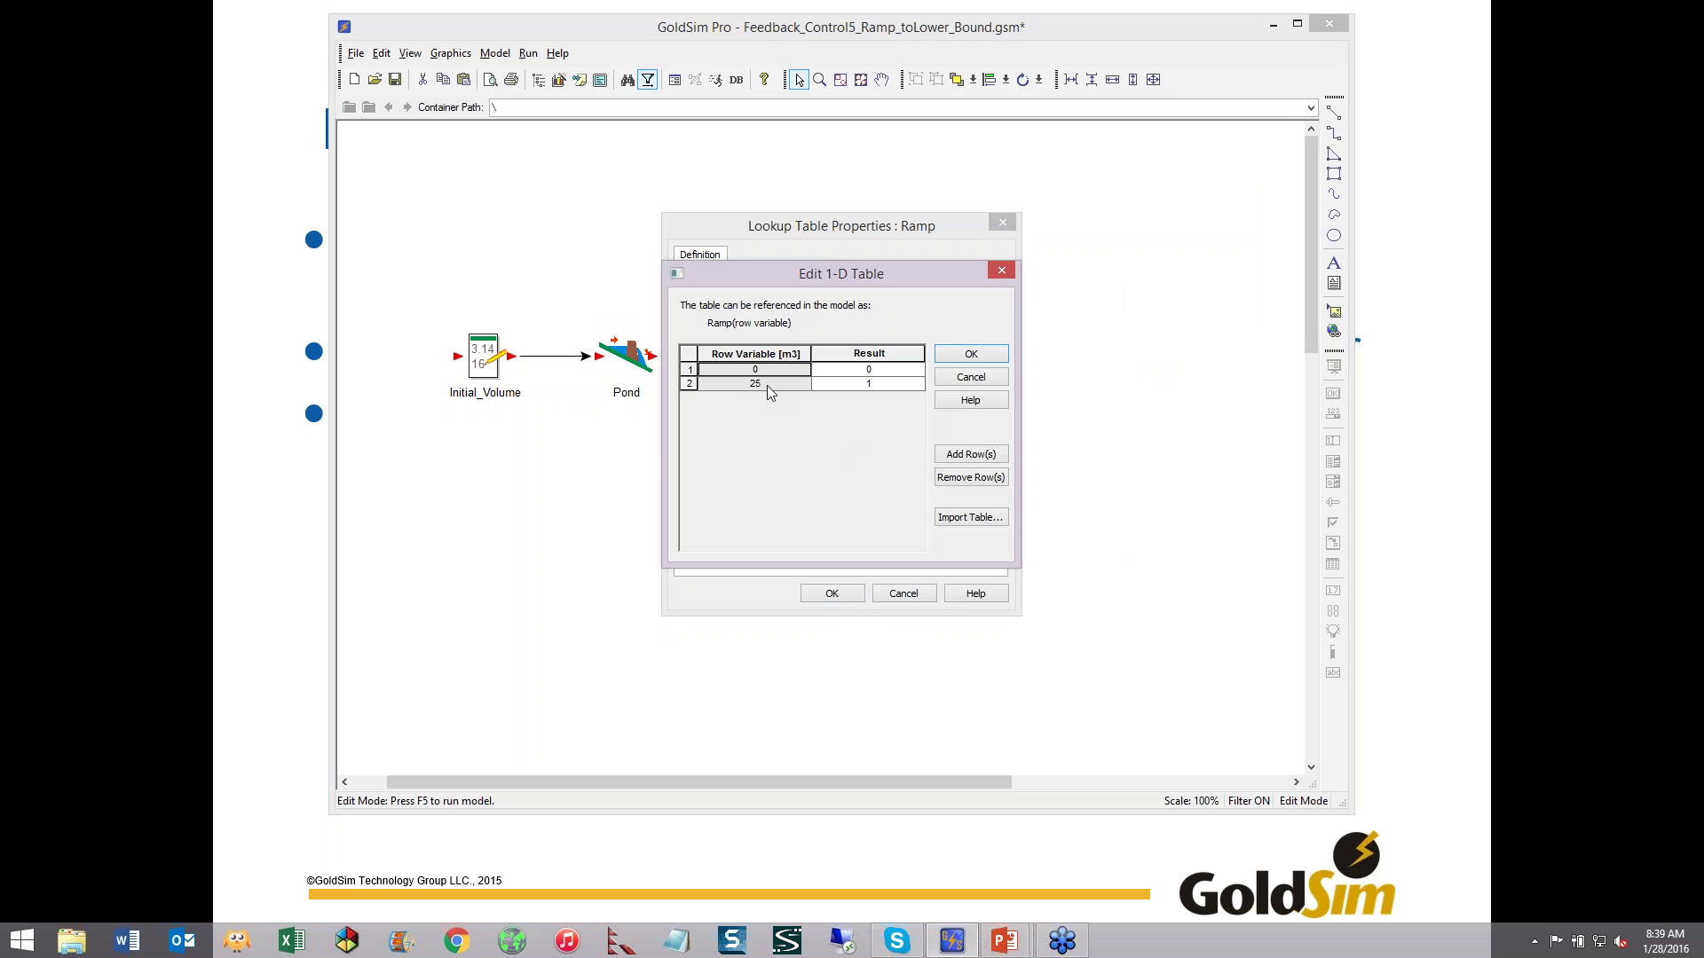
click(970, 354)
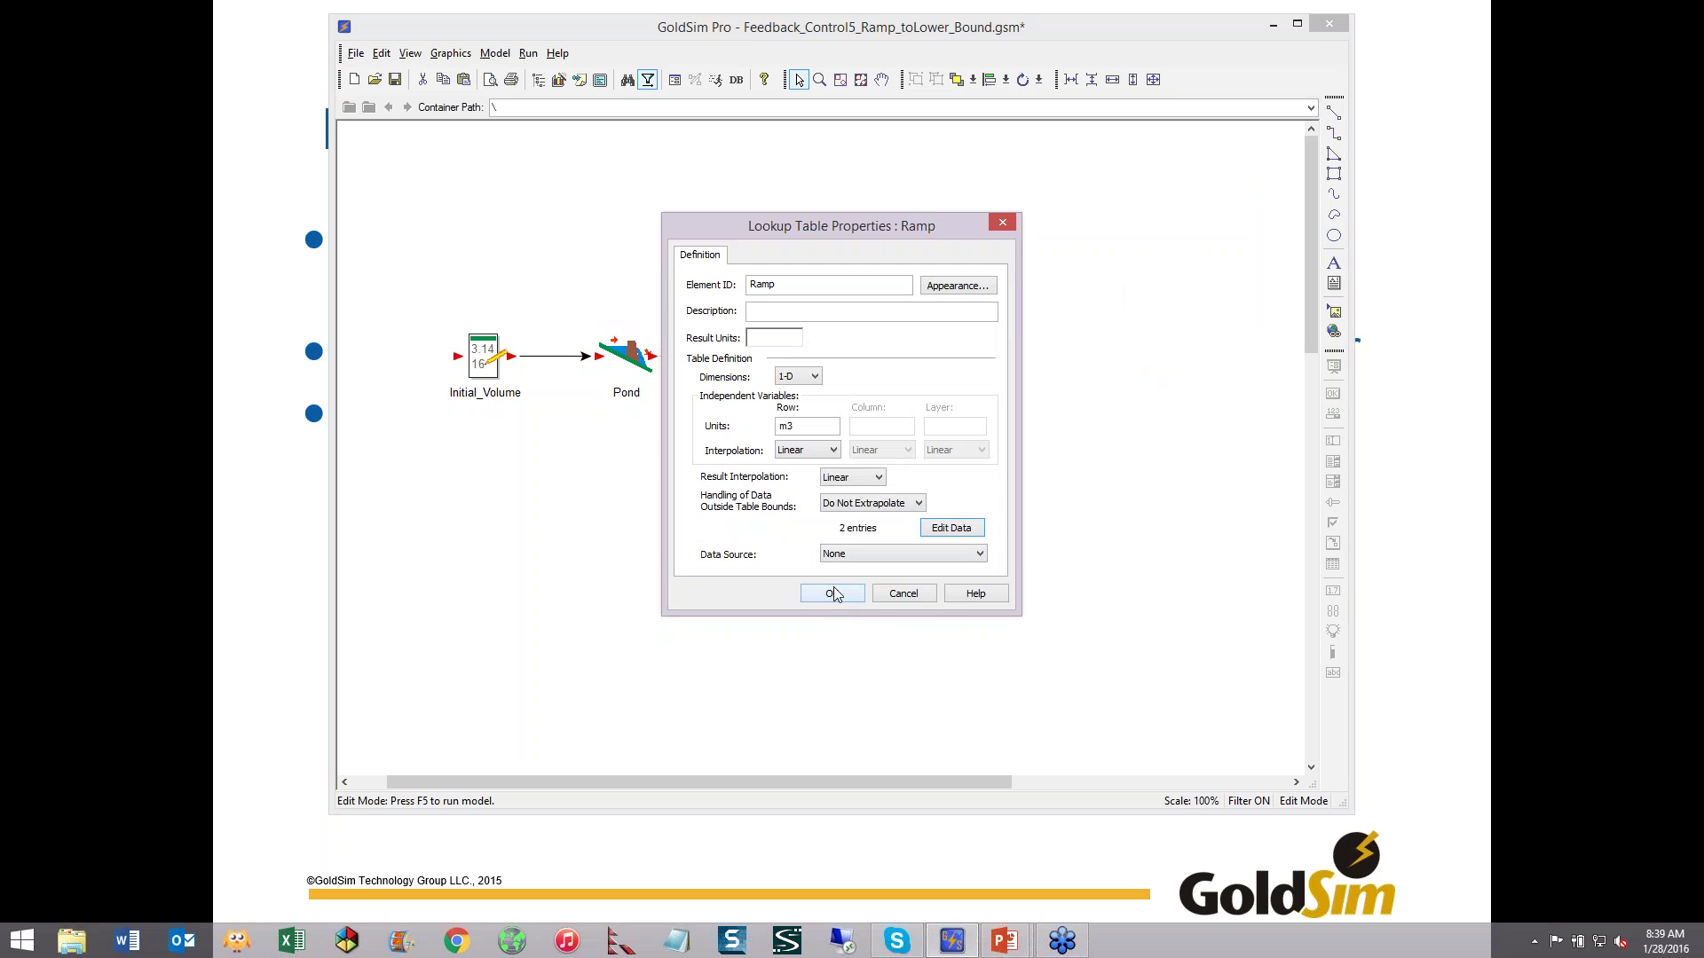
click(831, 597)
- Run the ramp model and examine how the pond volume and pumping rate decline in the History 1 chart
click(715, 79)
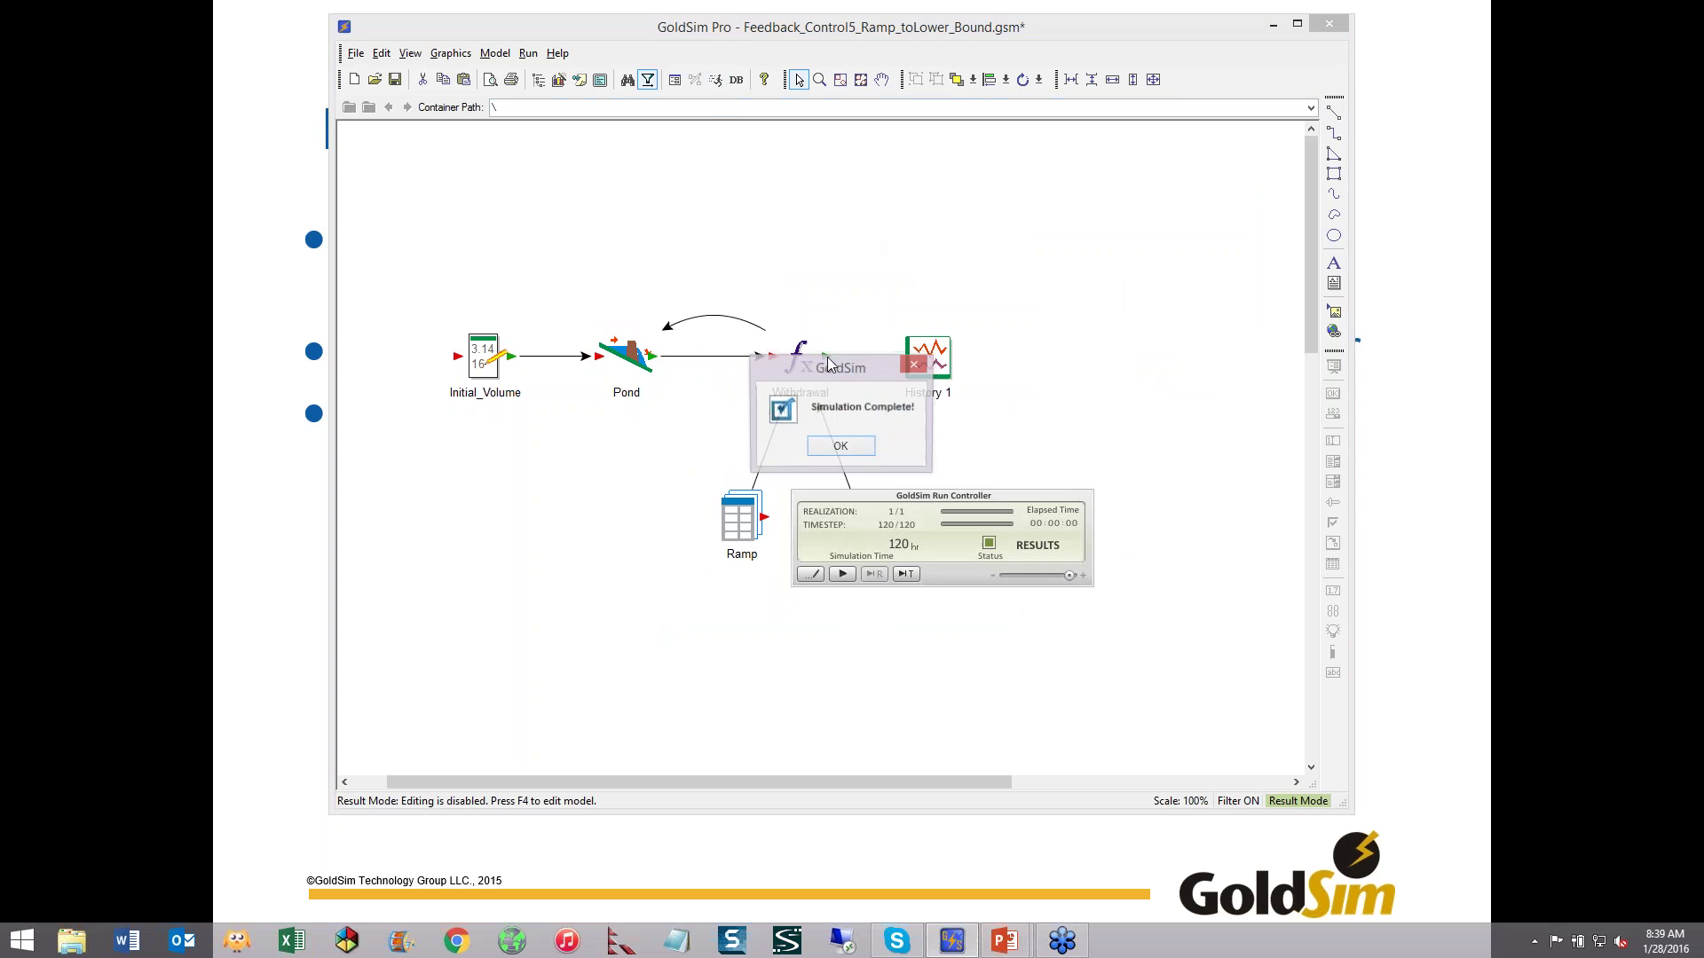
click(840, 447)
double_click(927, 355)
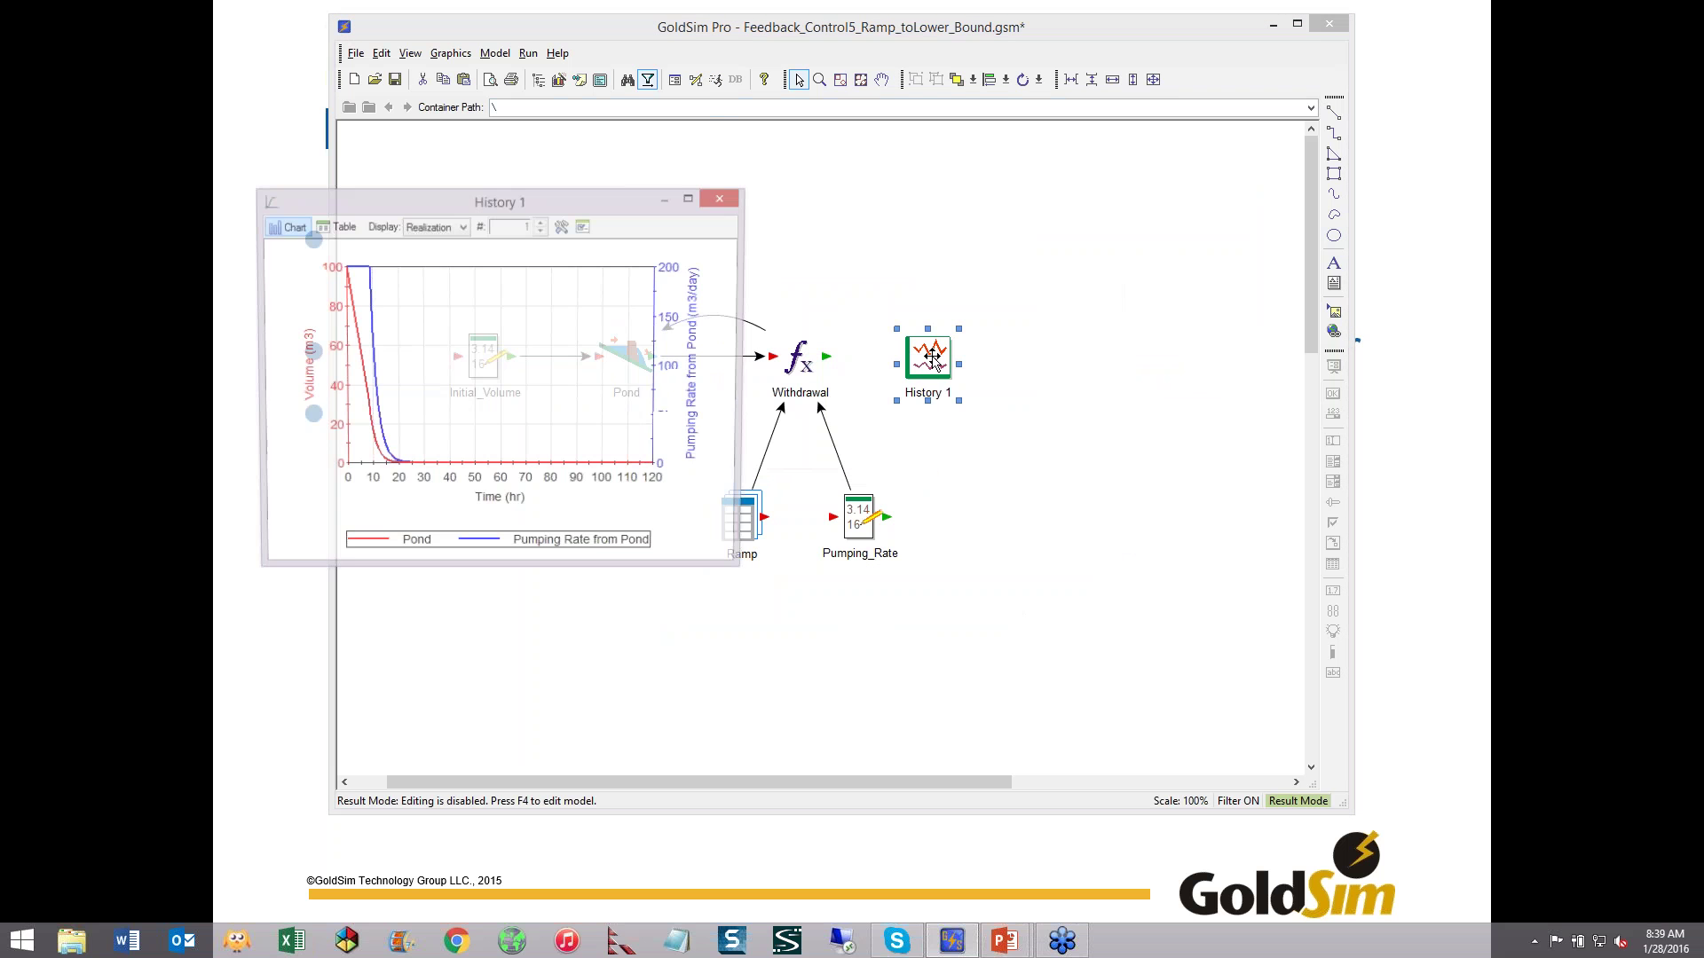
drag(477, 202, 796, 180)
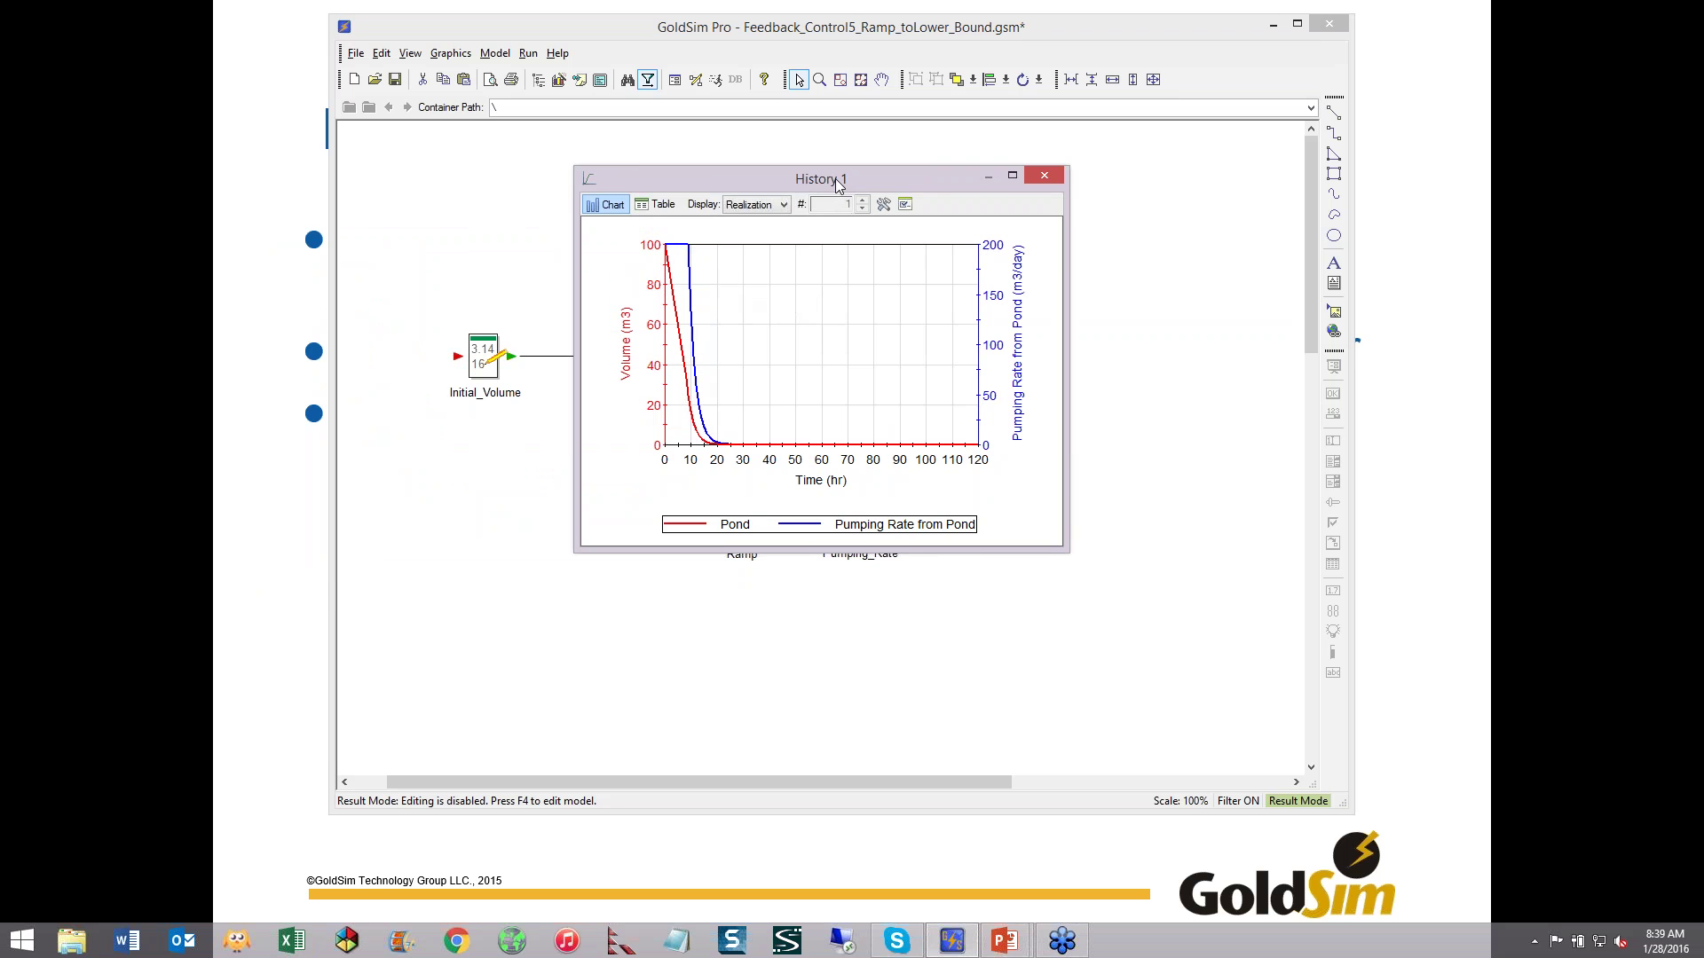
drag(834, 179, 937, 162)
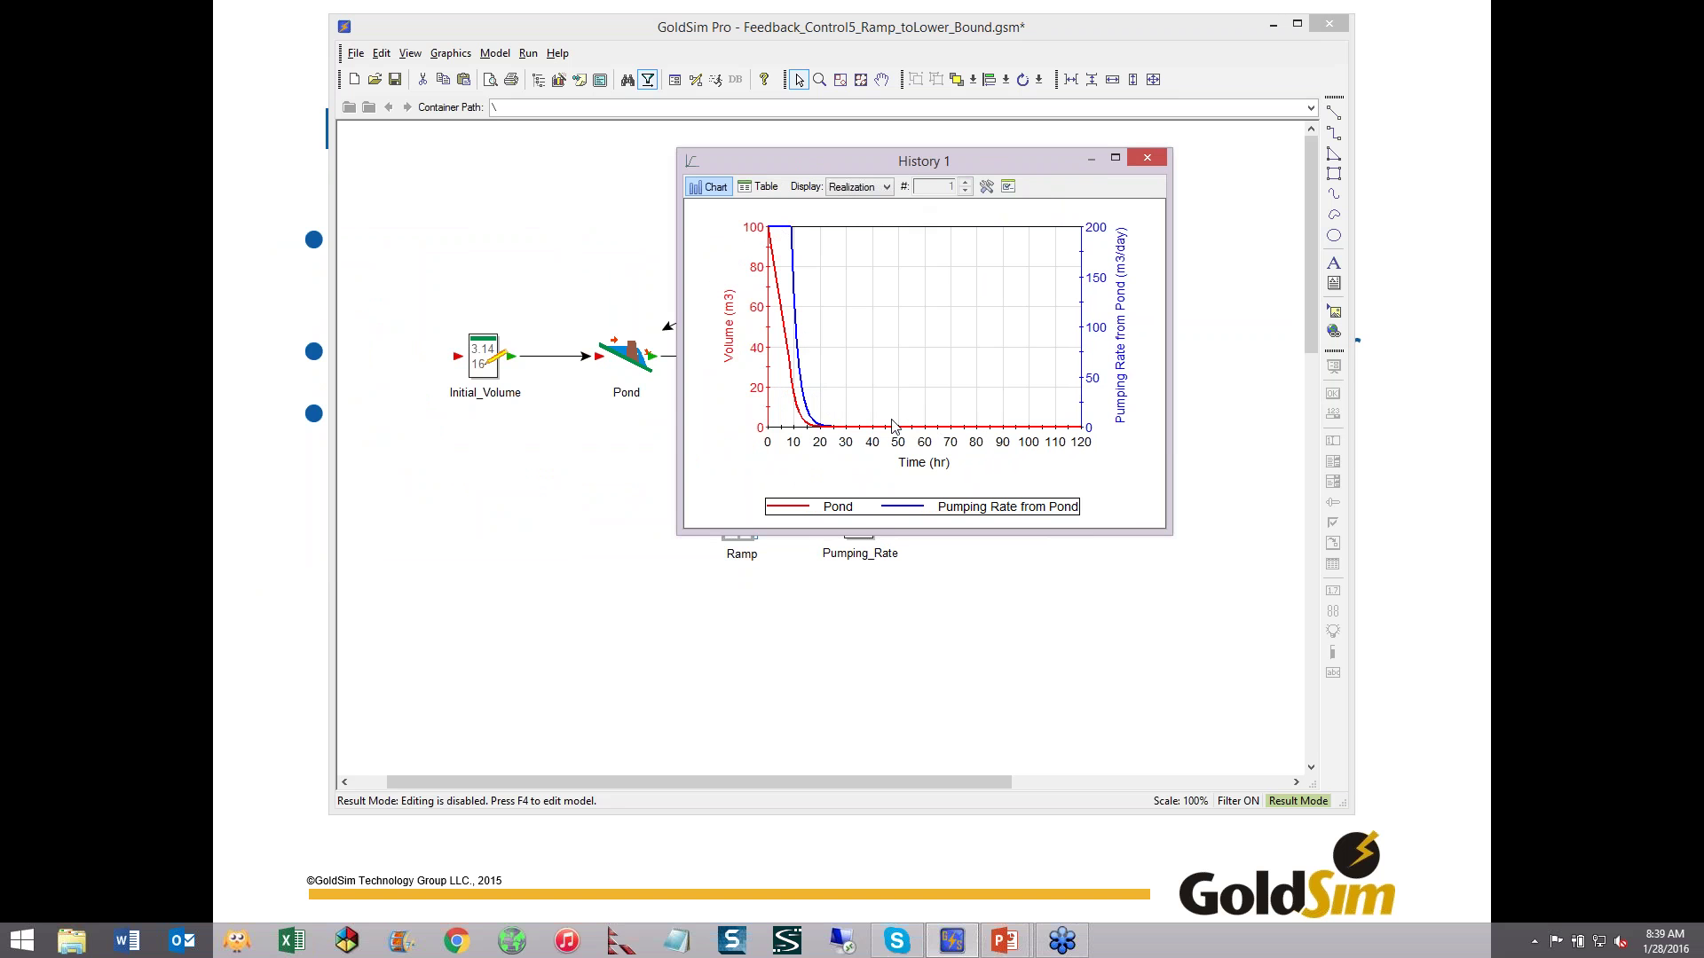
mouse_move(911, 432)
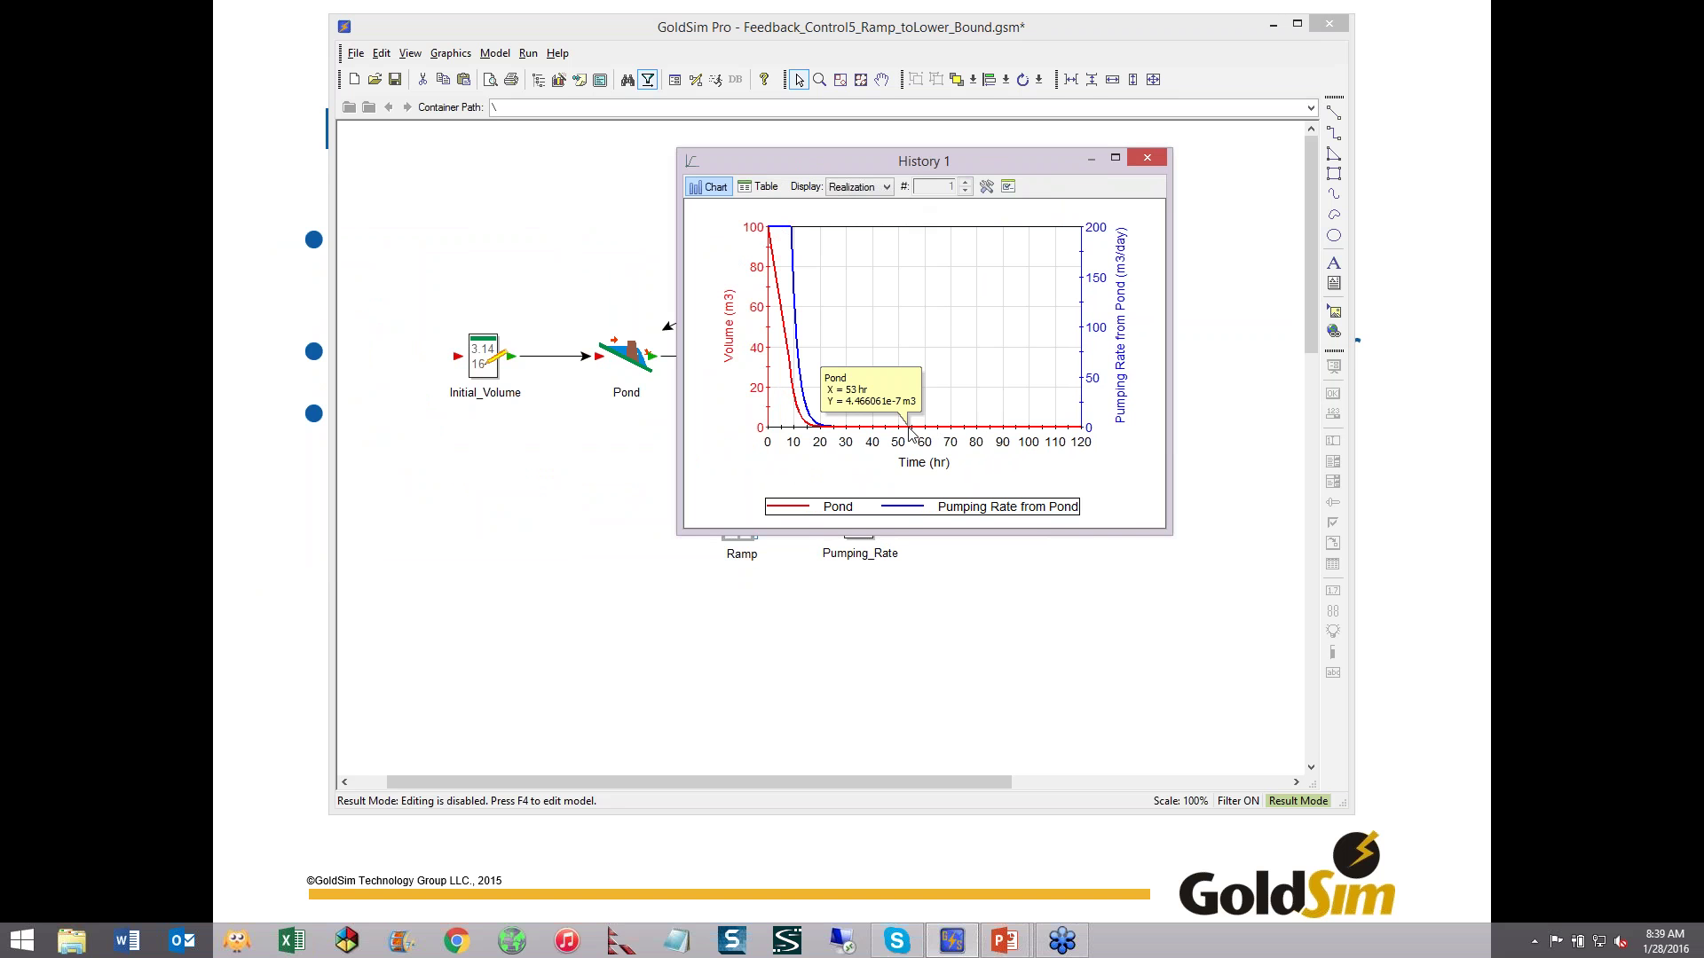
click(1147, 158)
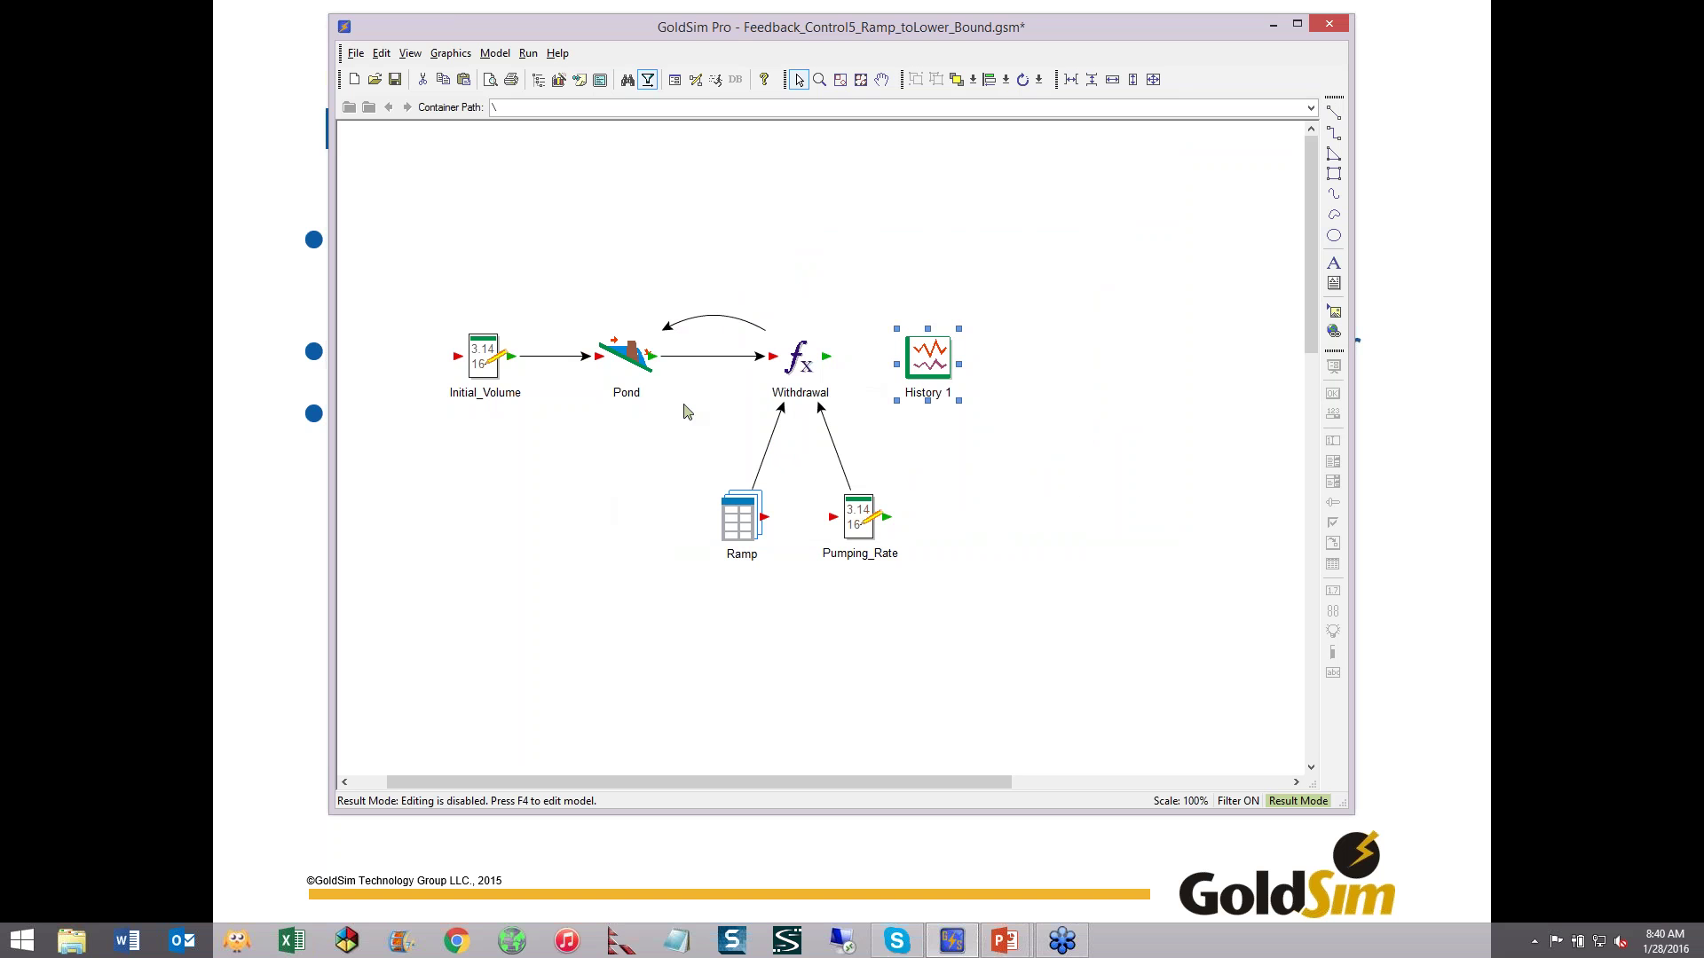
mouse_move(741, 519)
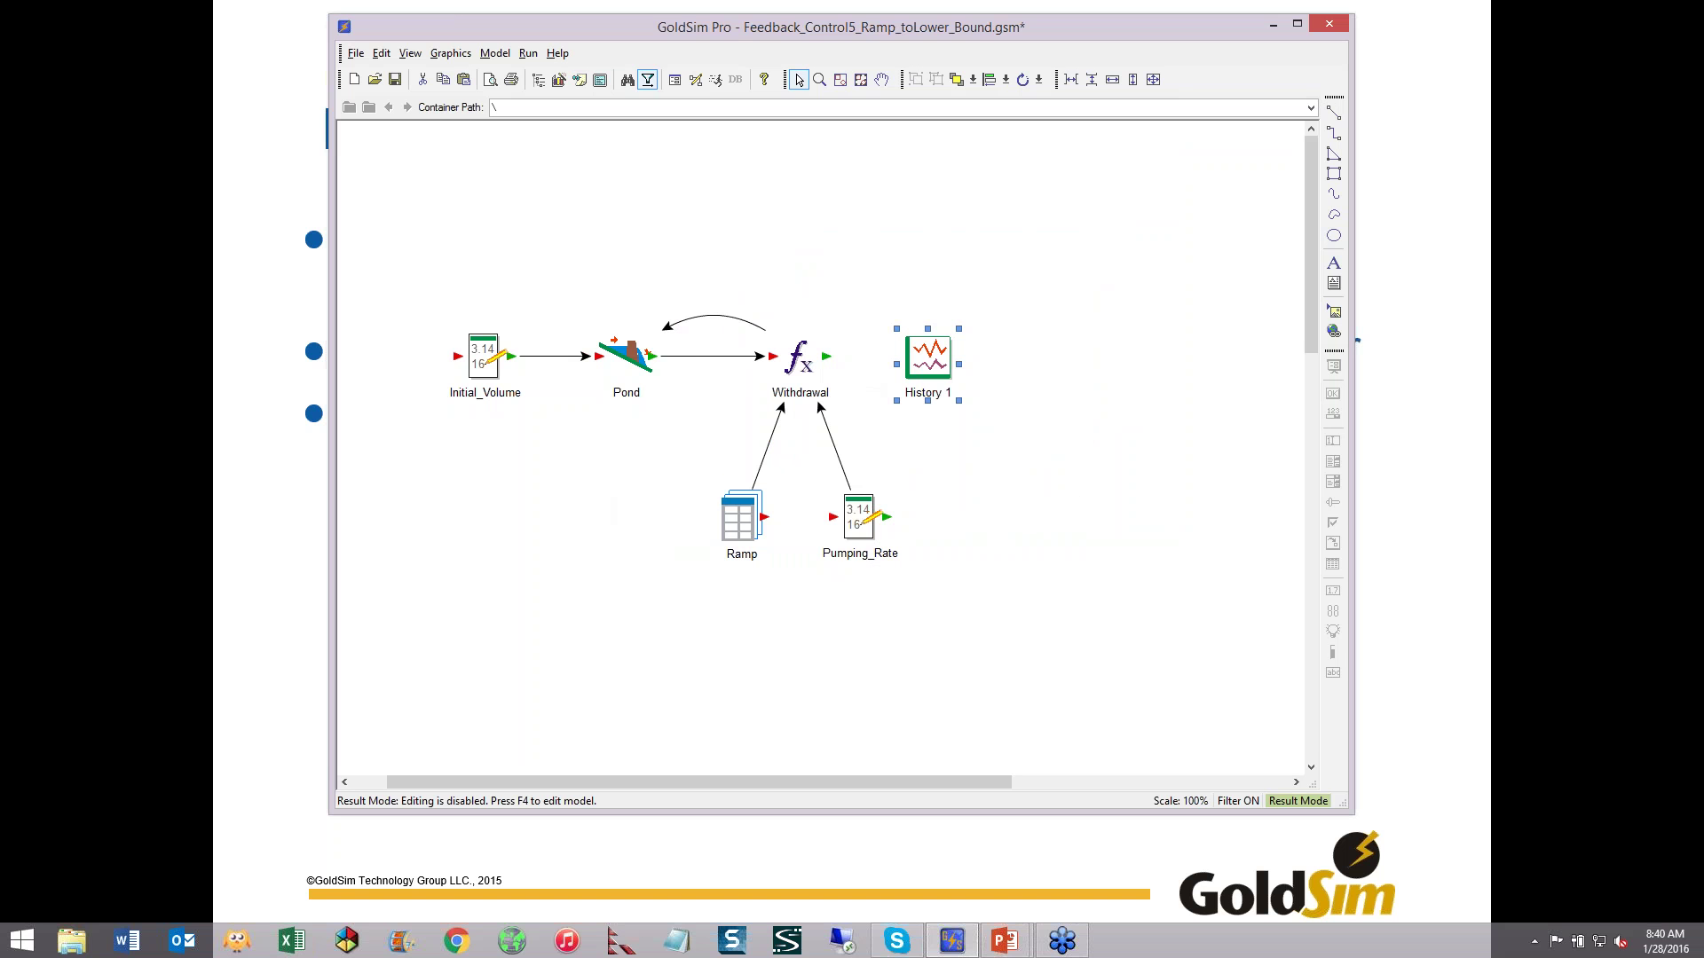